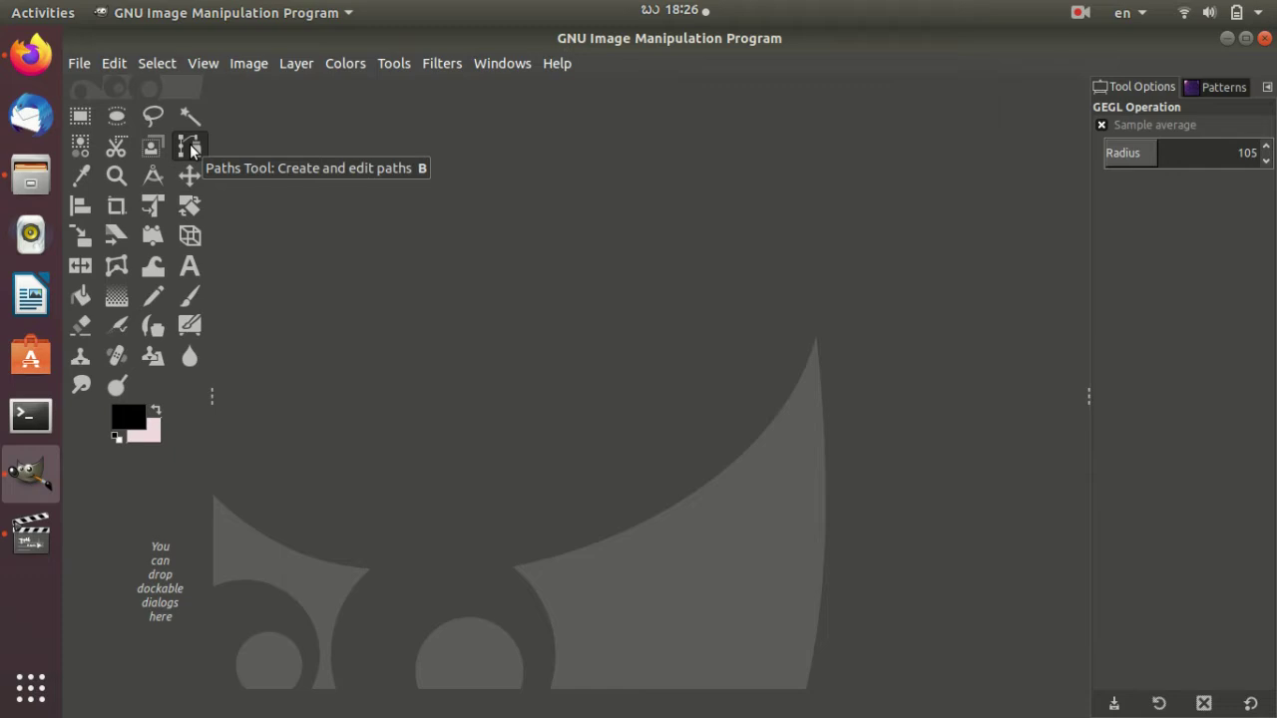
Select the Paths tool and widen the toolbox panel
click(189, 148)
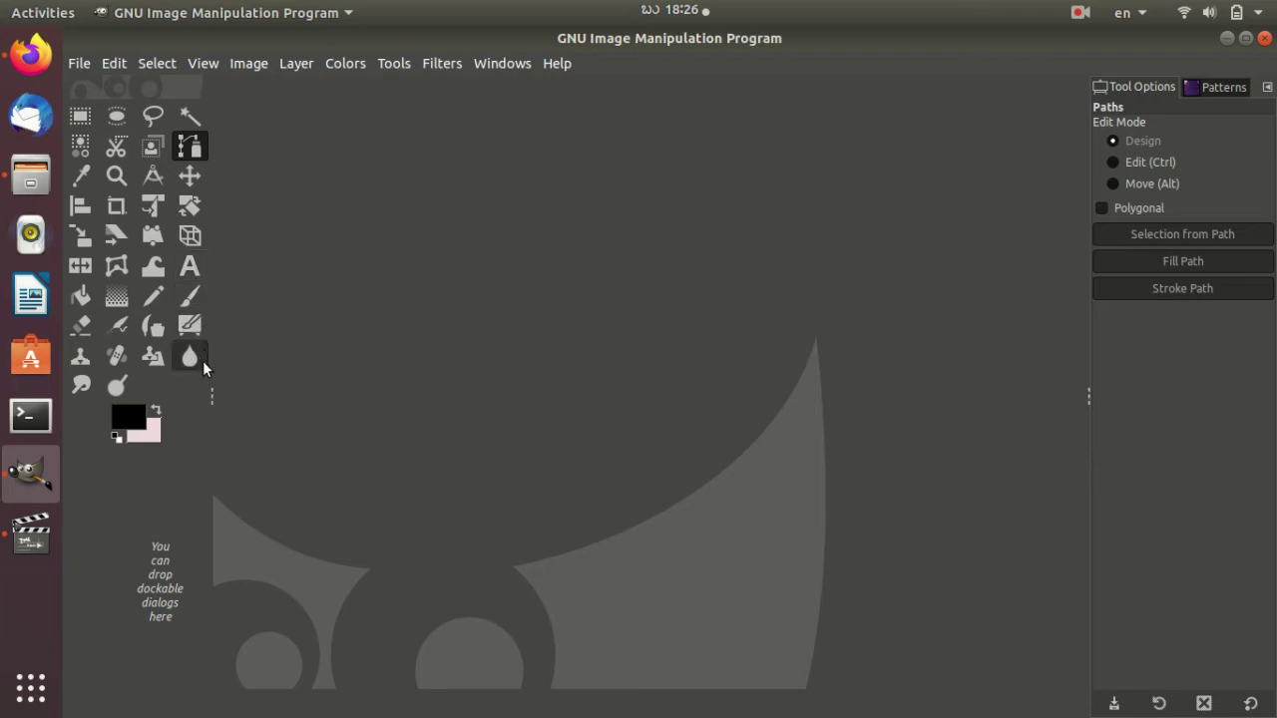
mouse_move(212, 440)
mouse_down()
mouse_move(325, 451)
mouse_move(178, 446)
mouse_move(206, 450)
mouse_up()
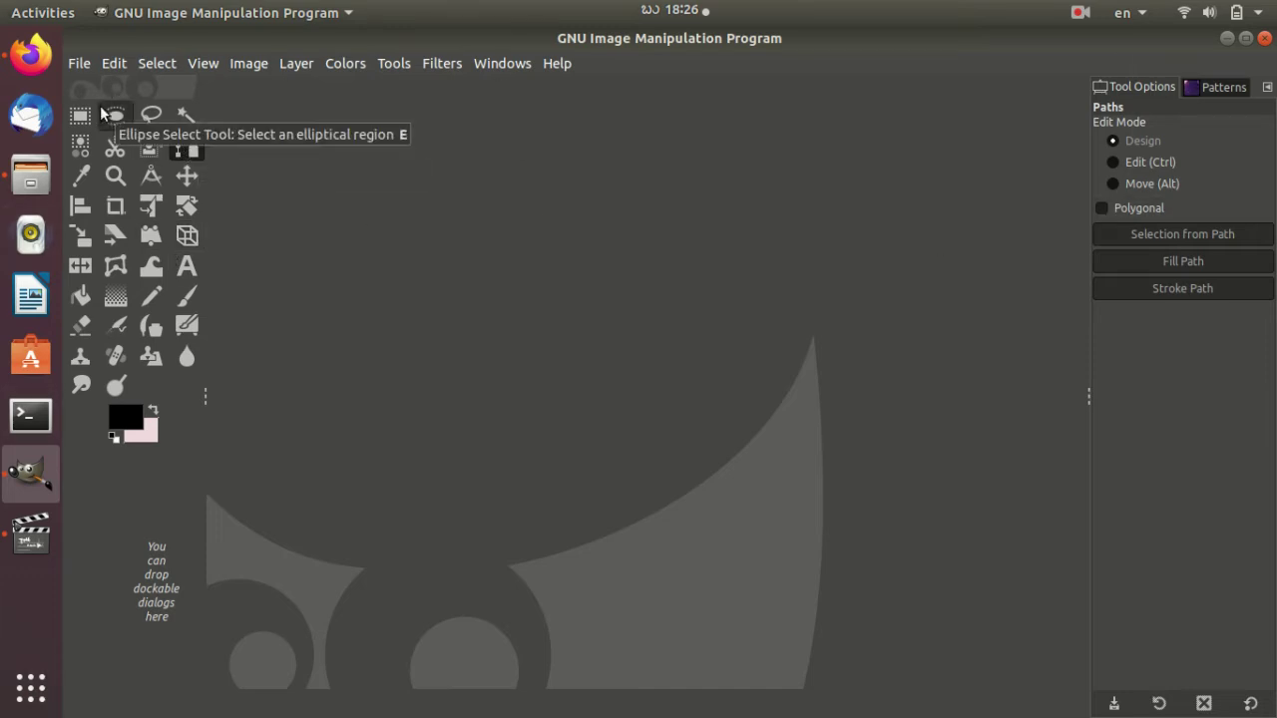
Open Child-labour-India-3.jpg from Pictures, converting it to the built-in sRGB profile
click(70, 63)
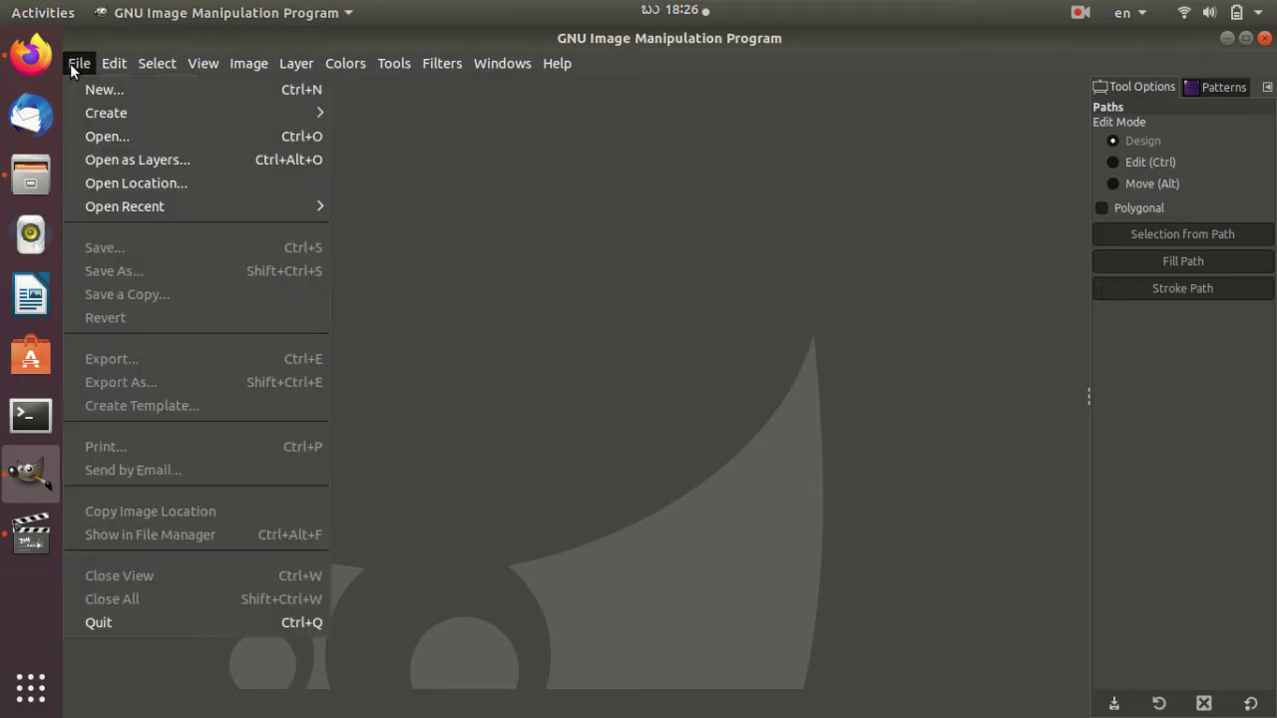
click(119, 137)
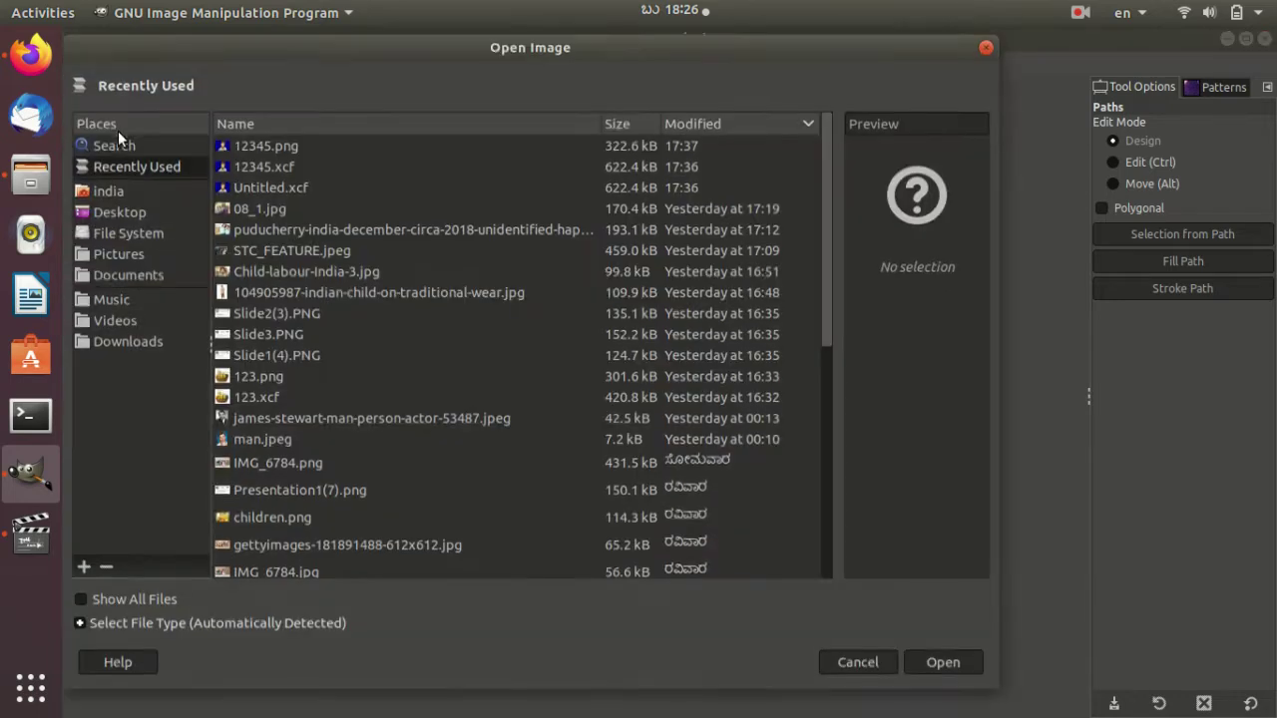
click(120, 252)
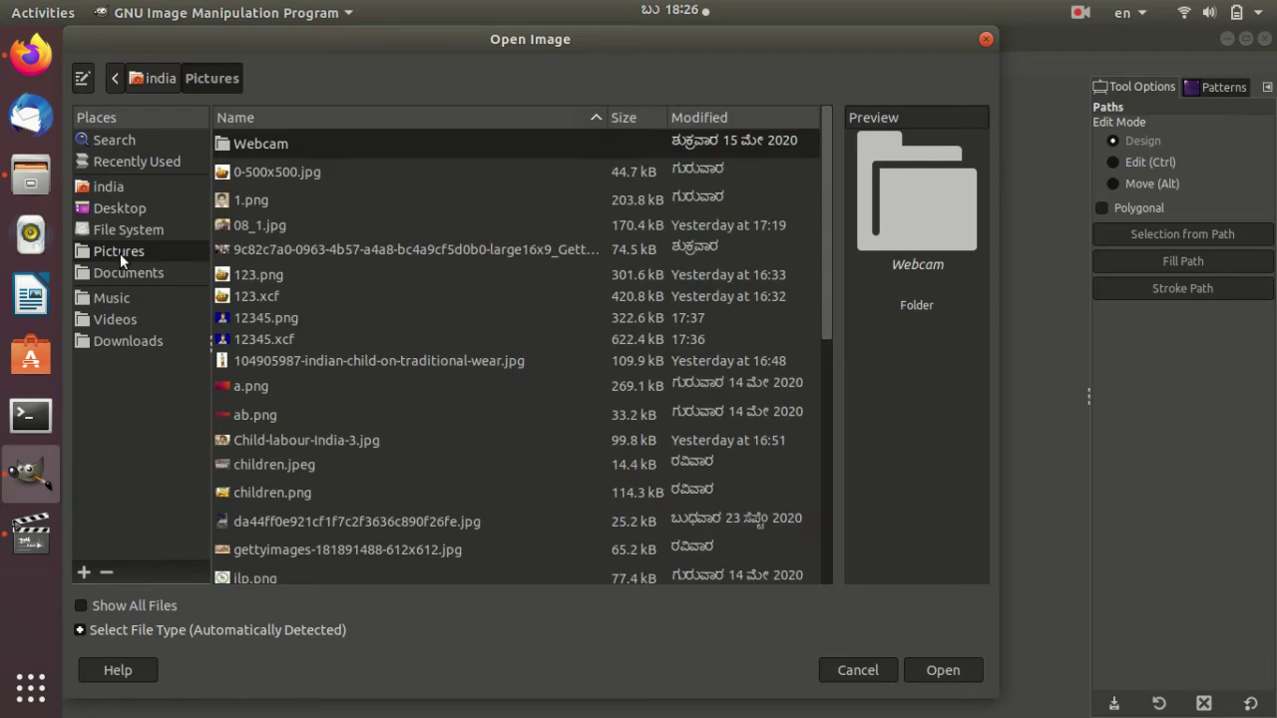
click(344, 341)
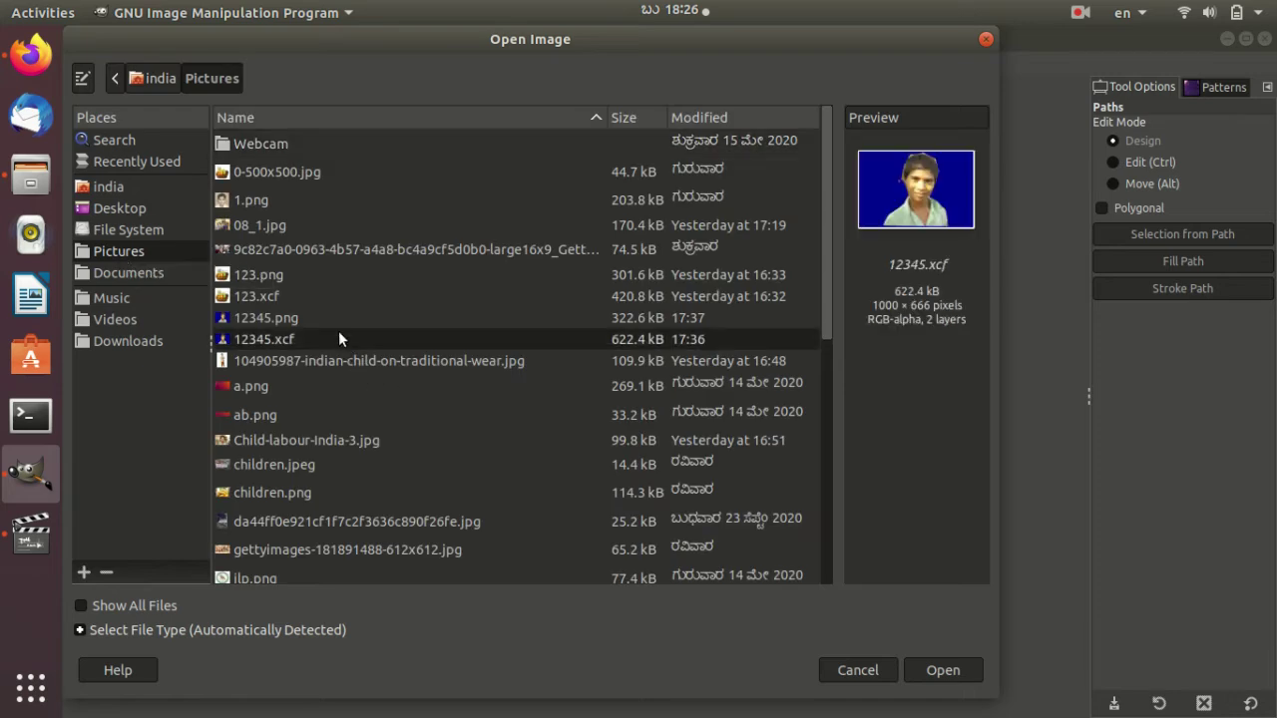
click(289, 250)
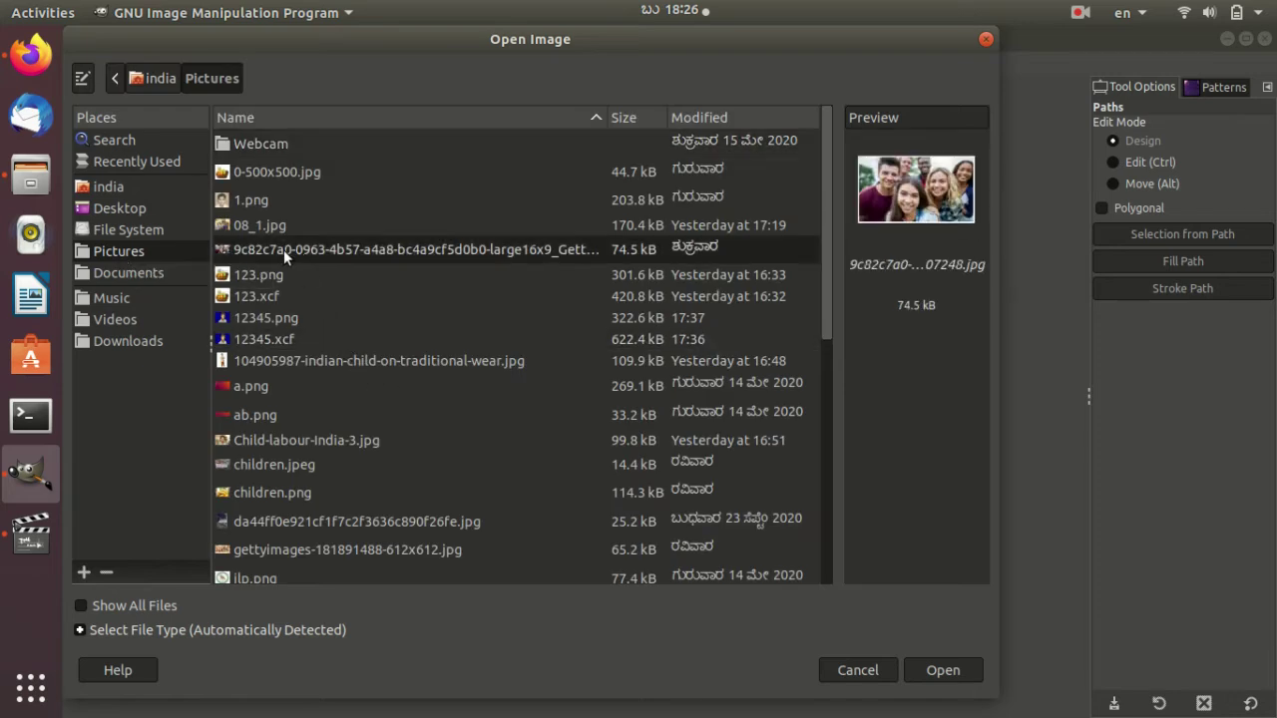
key(Down)
key(Down)
key(Down)
key(Down)
key(Down)
key(Down)
key(Down)
key(Down)
key(Down)
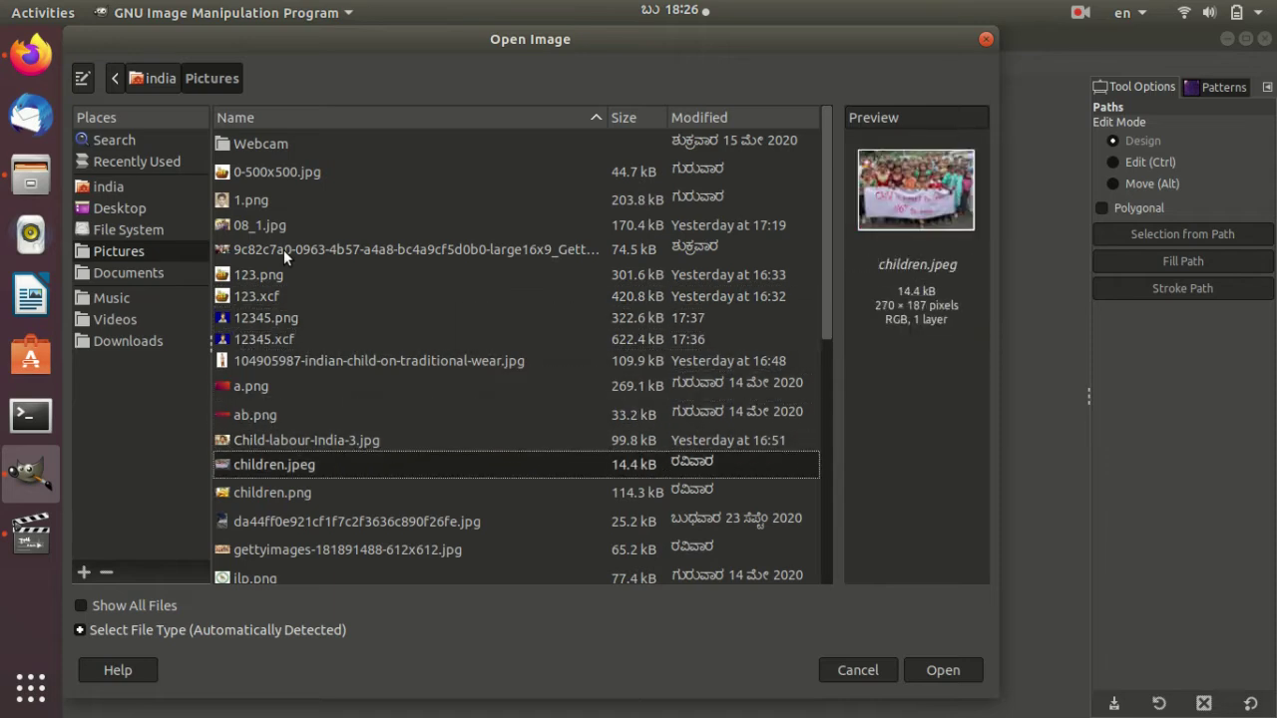
key(Up)
key(Return)
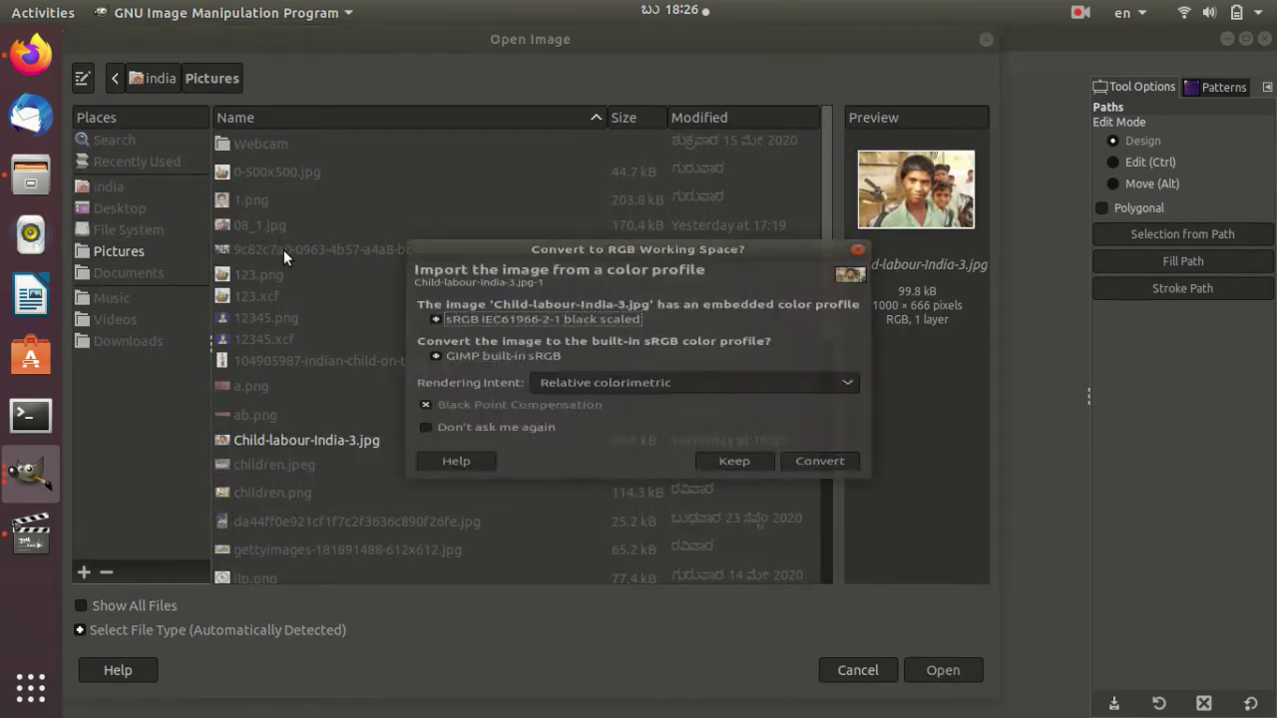
click(815, 500)
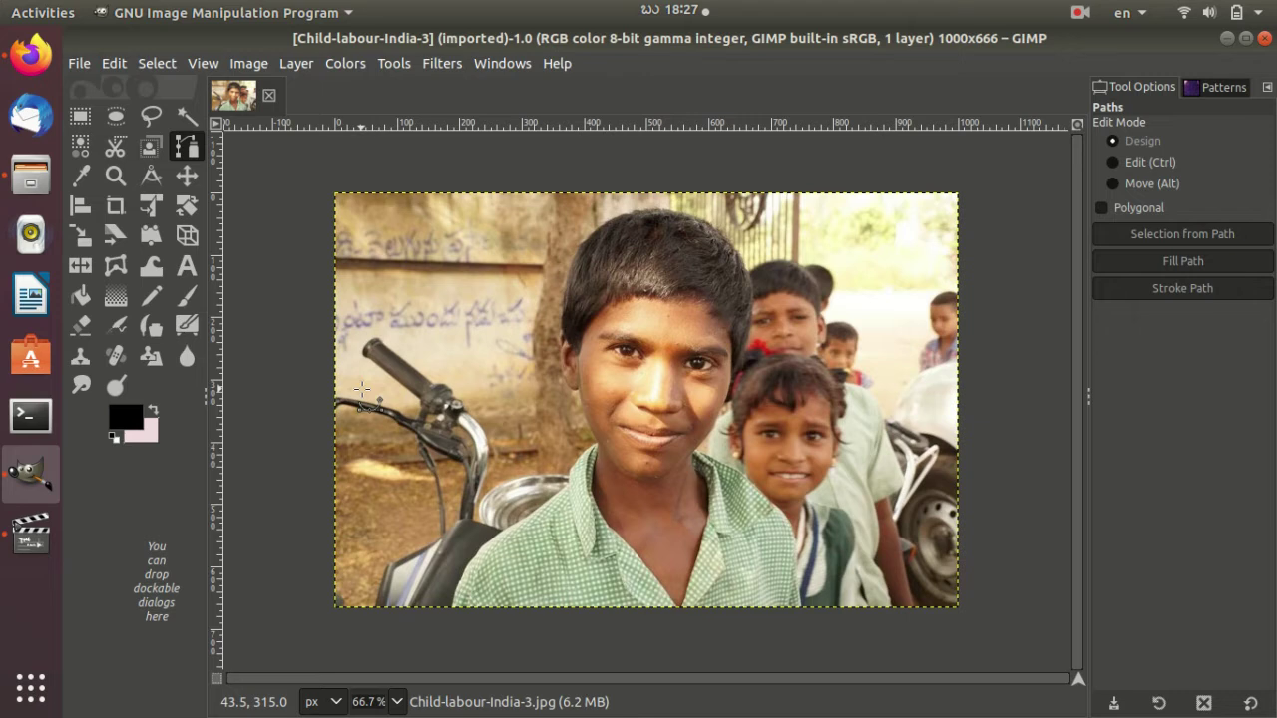
click(116, 205)
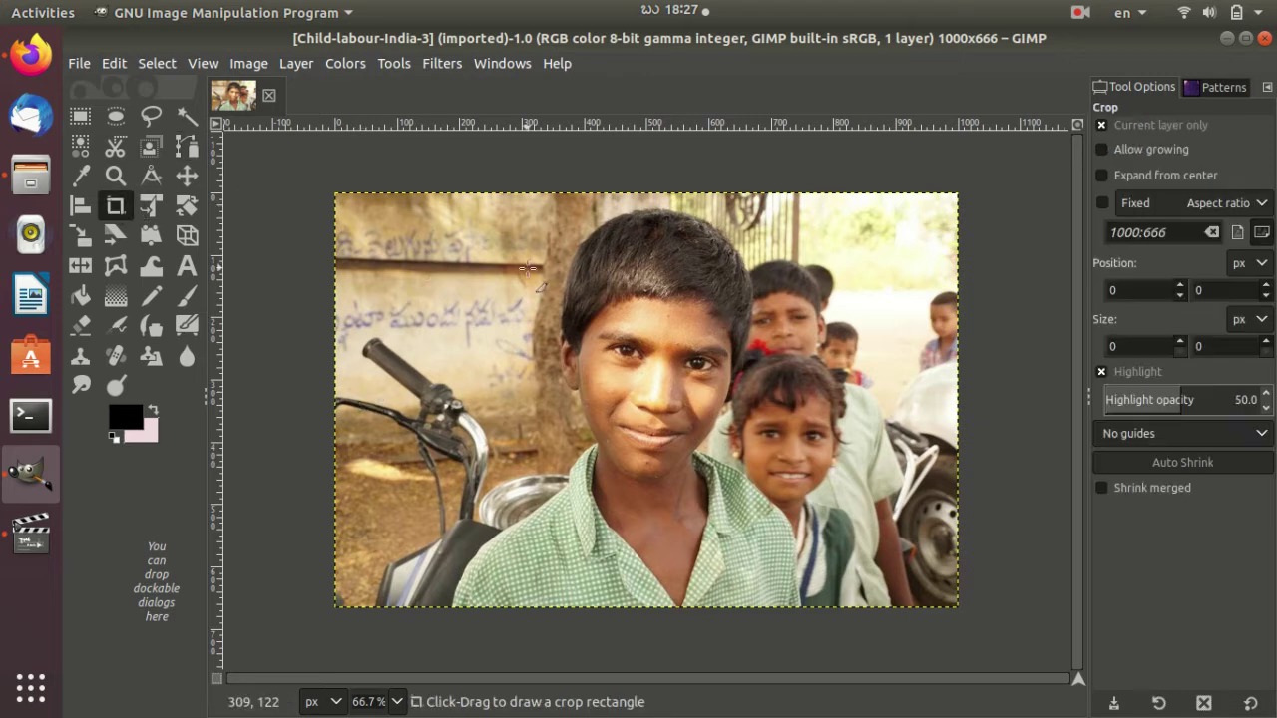
drag(491, 215, 839, 607)
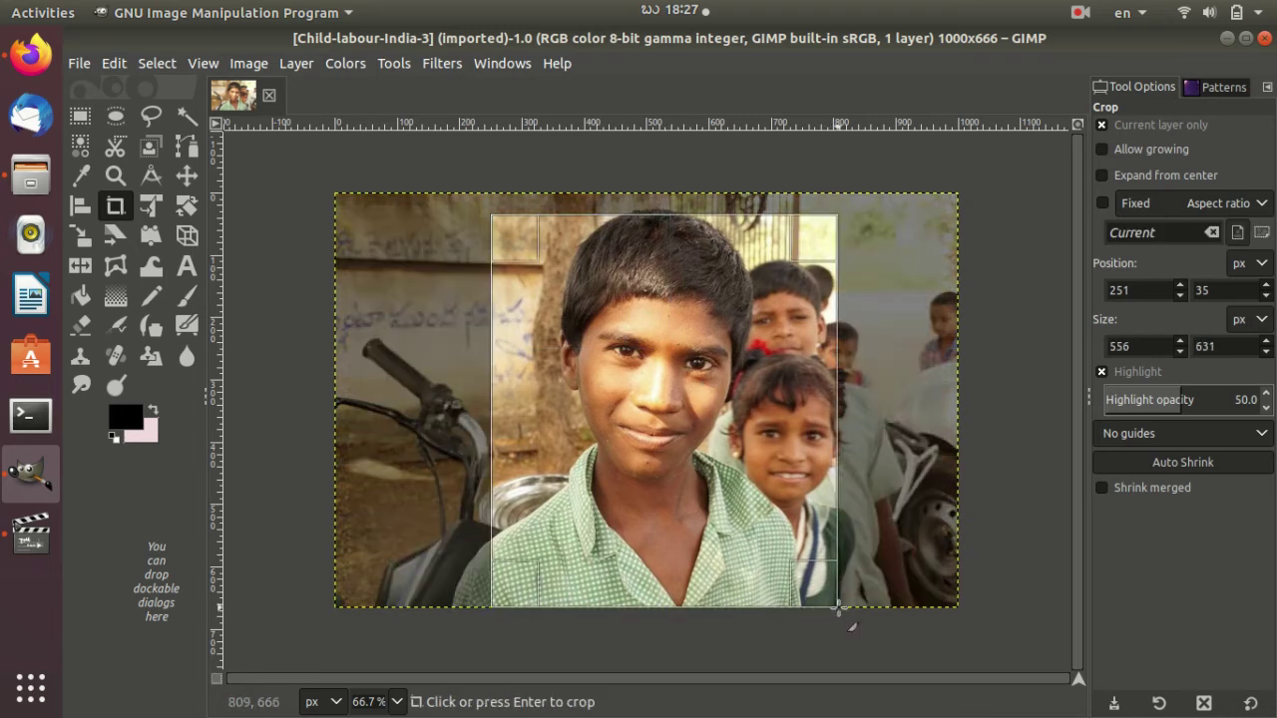
key(Return)
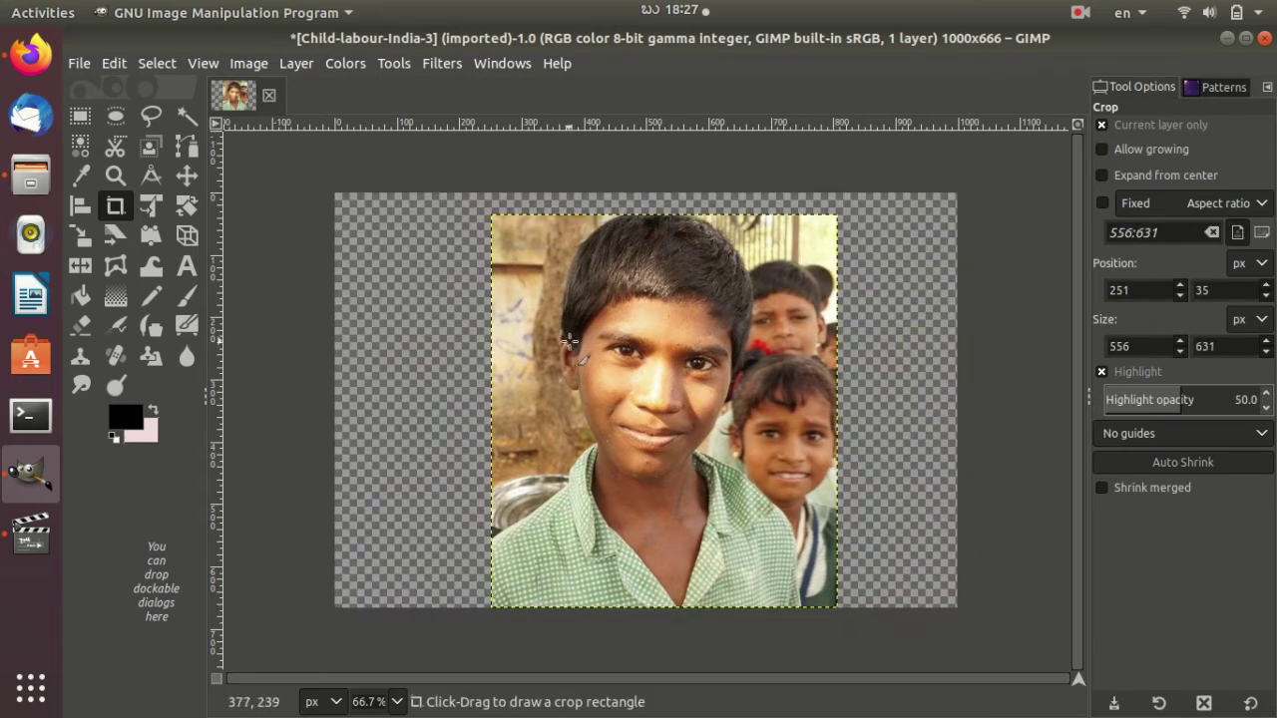
key(ctrl+z)
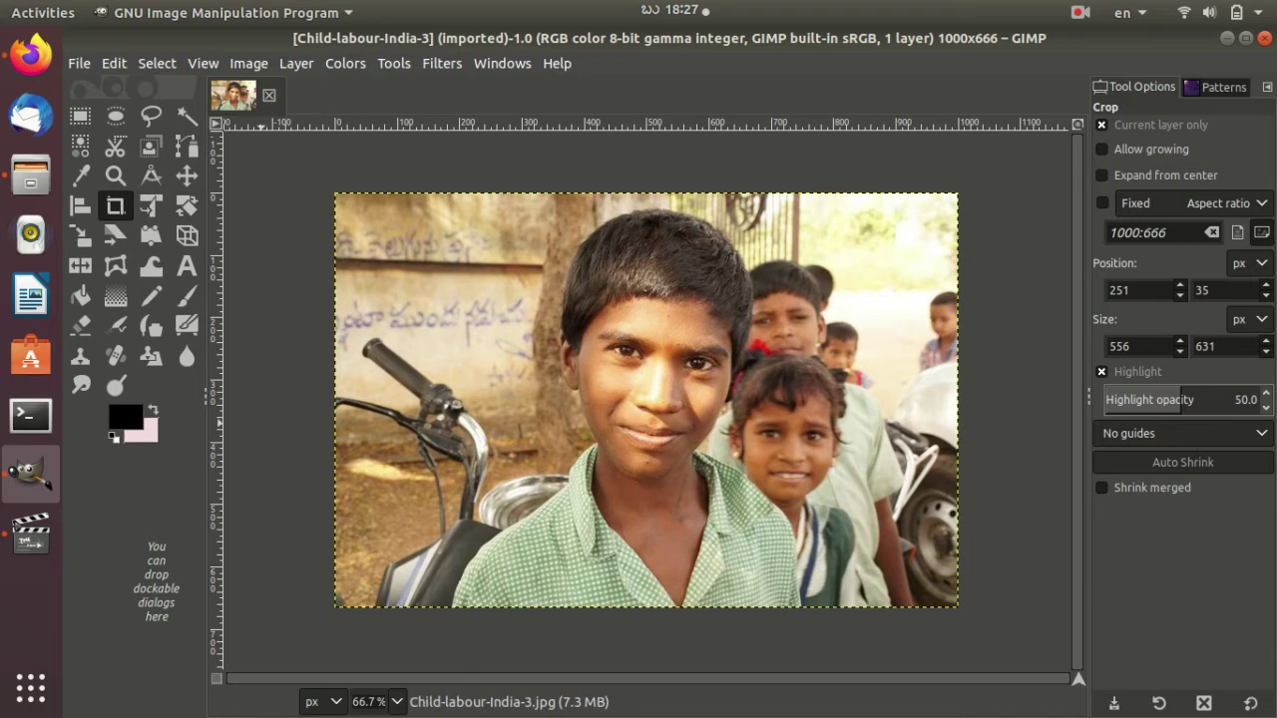
click(188, 152)
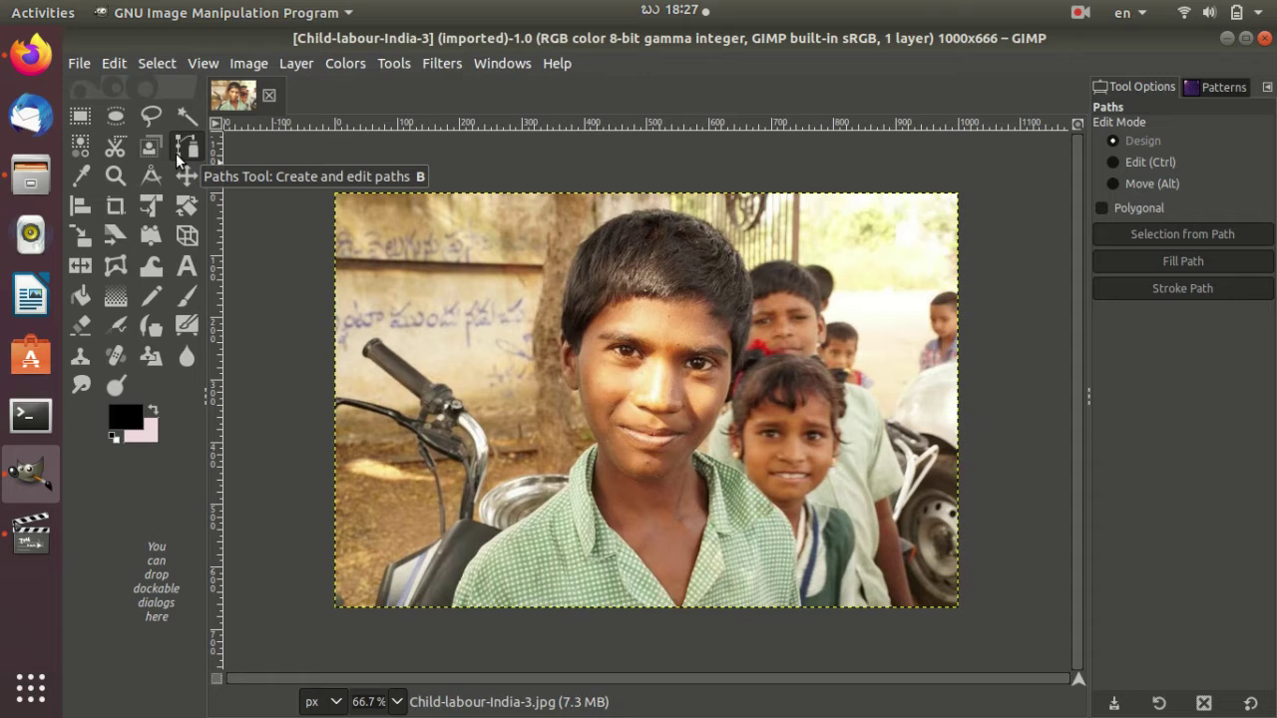
Start the path at the boy's lower left shoulder, placing anchors up his shoulder, cheek and hair
click(178, 148)
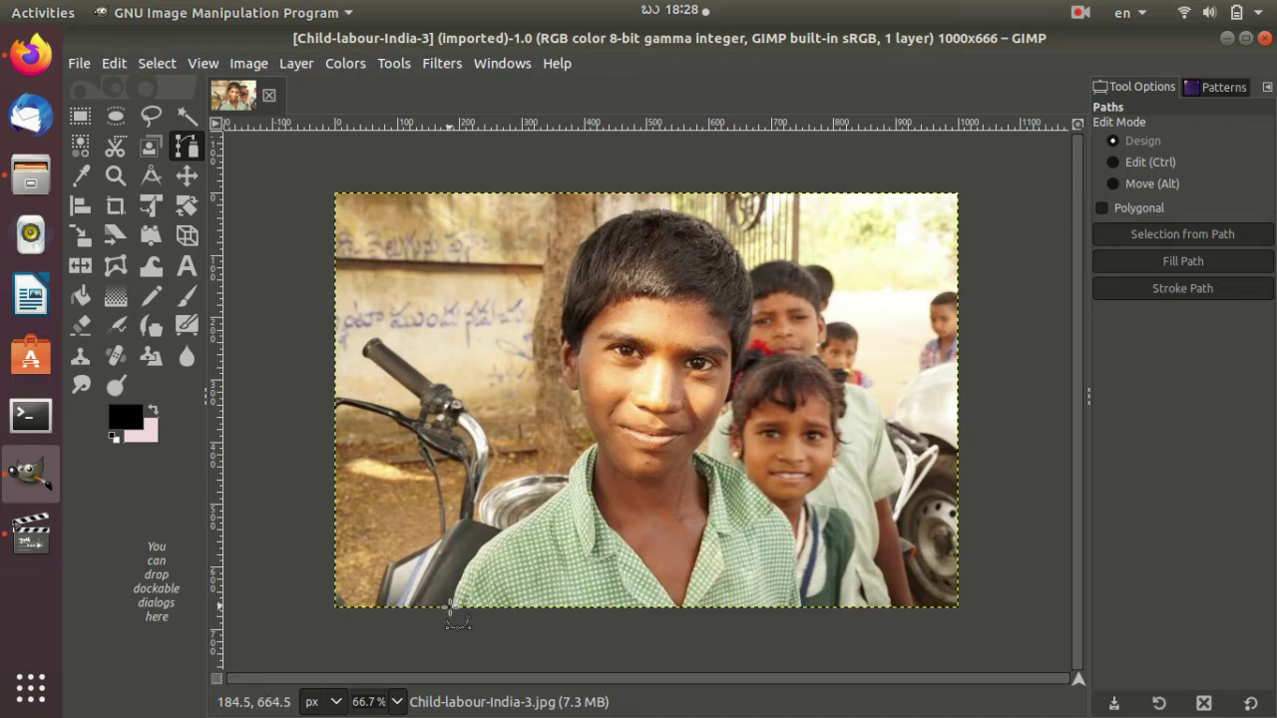
click(450, 608)
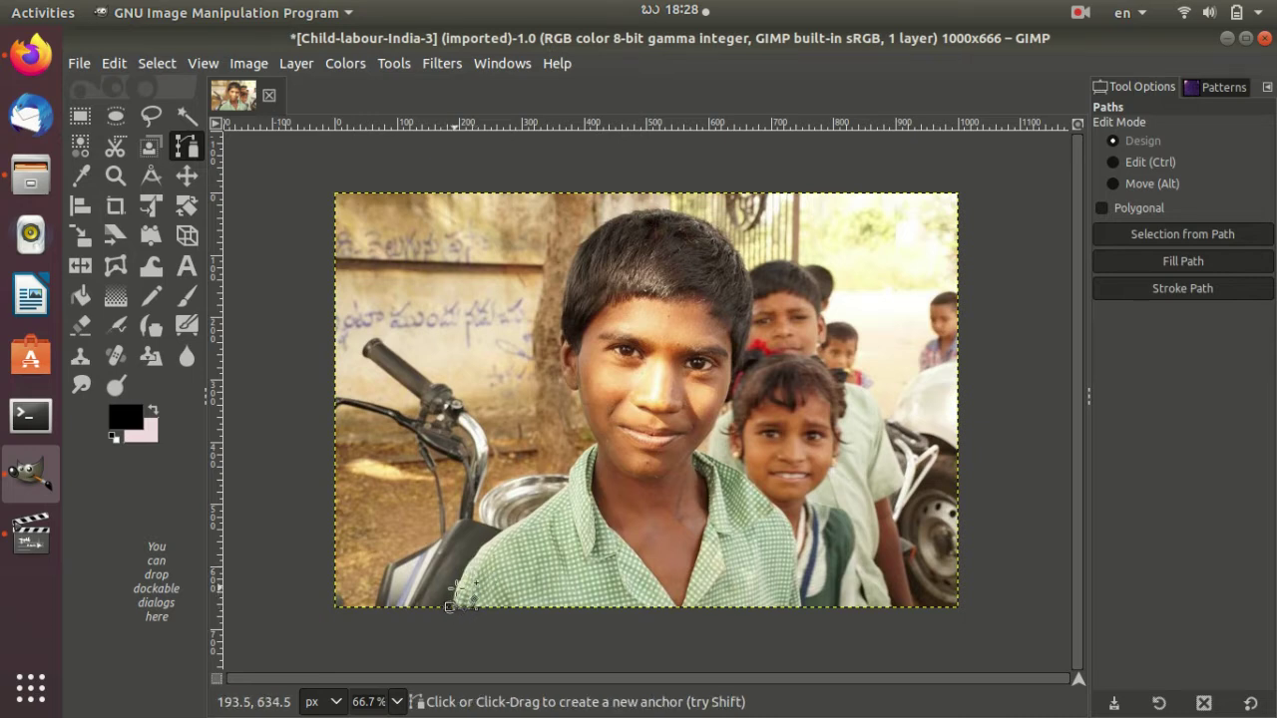
click(472, 546)
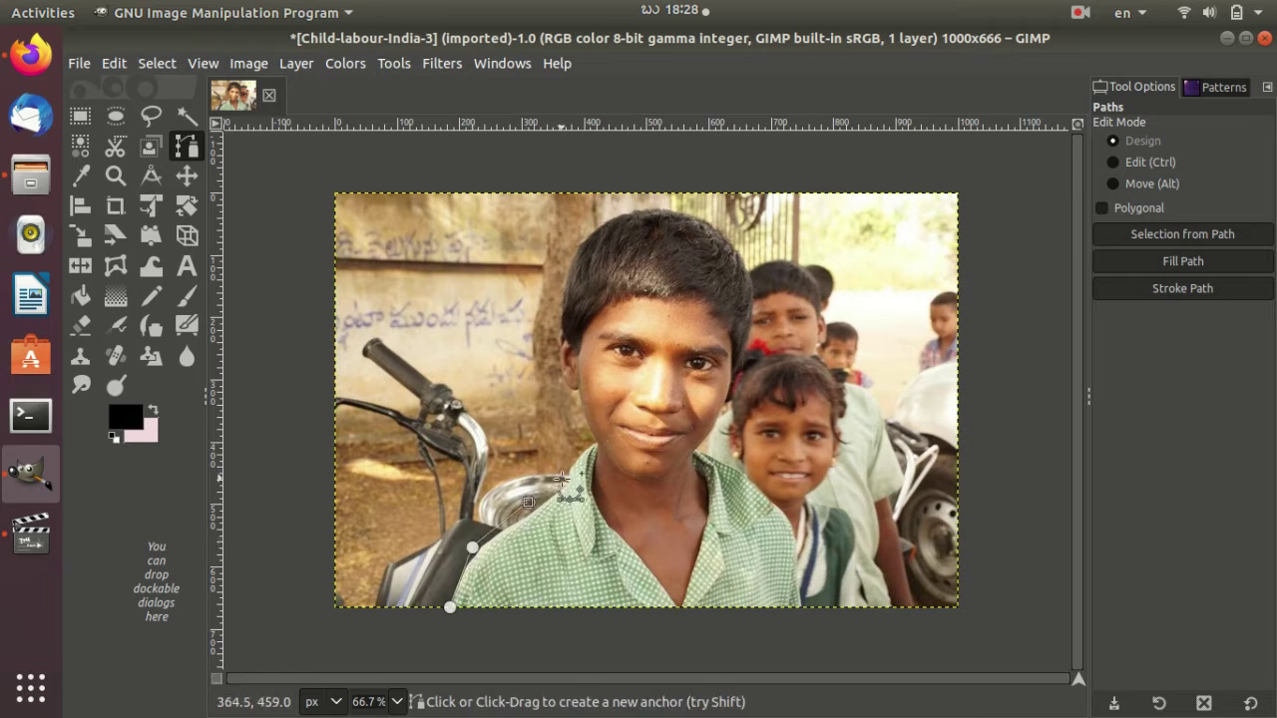
click(563, 479)
click(591, 444)
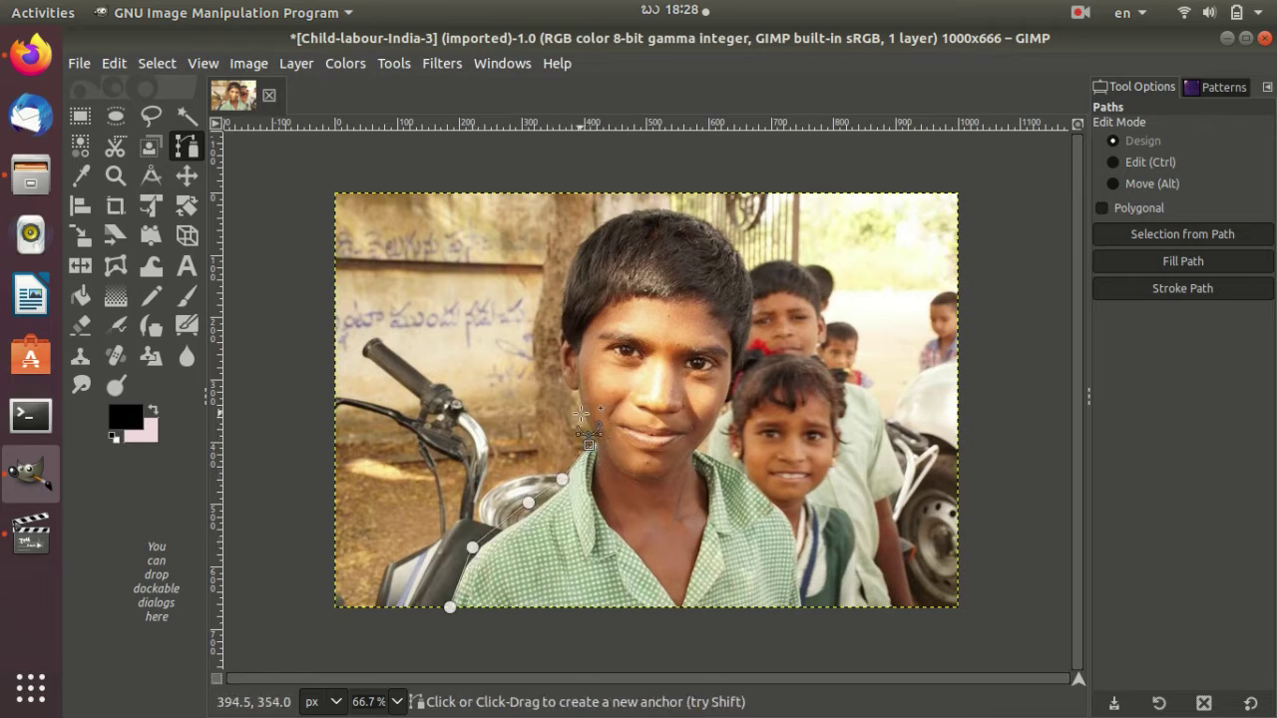
click(576, 393)
click(553, 335)
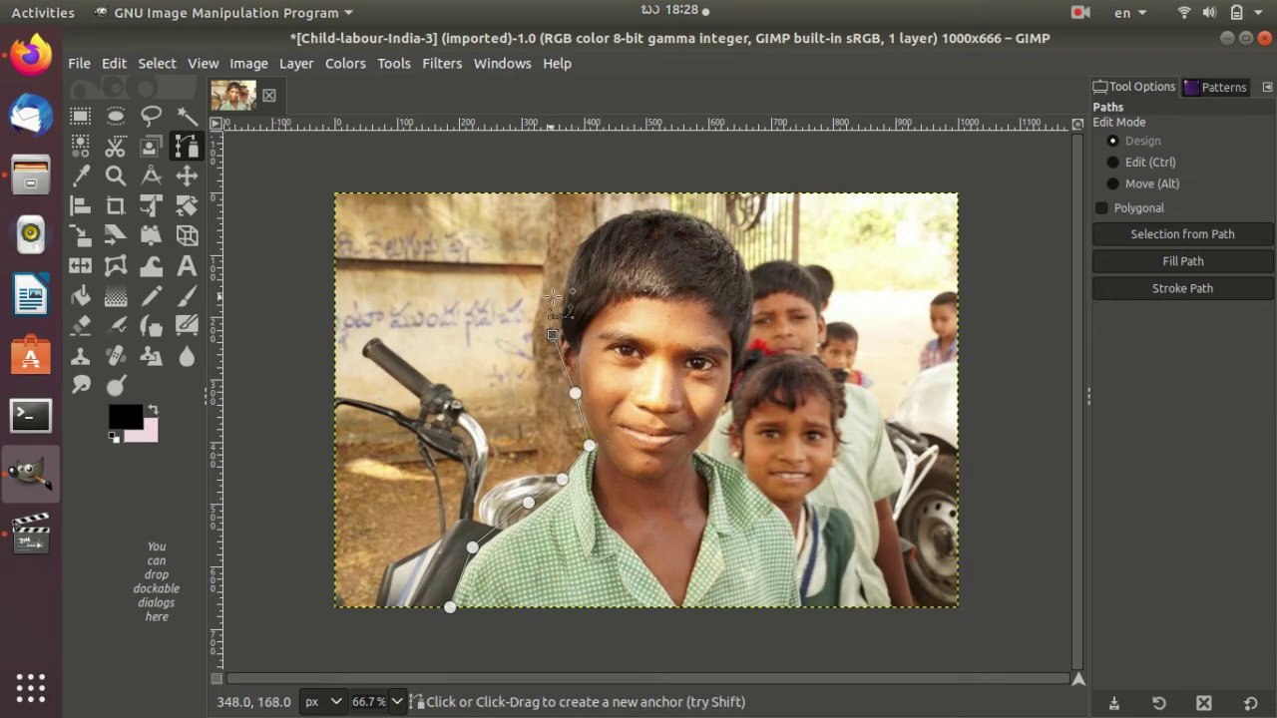
click(556, 288)
click(579, 233)
Continue anchors over his head and down his right side, closing at the first point
click(650, 205)
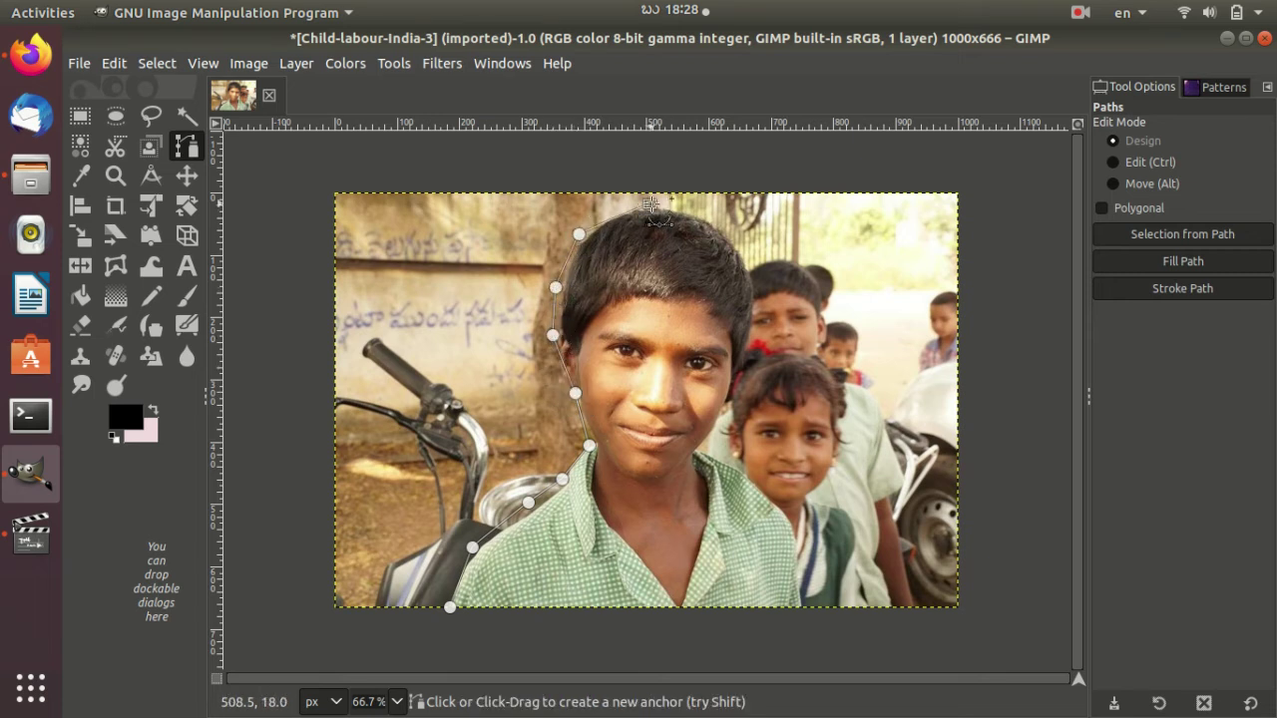
click(747, 246)
click(755, 354)
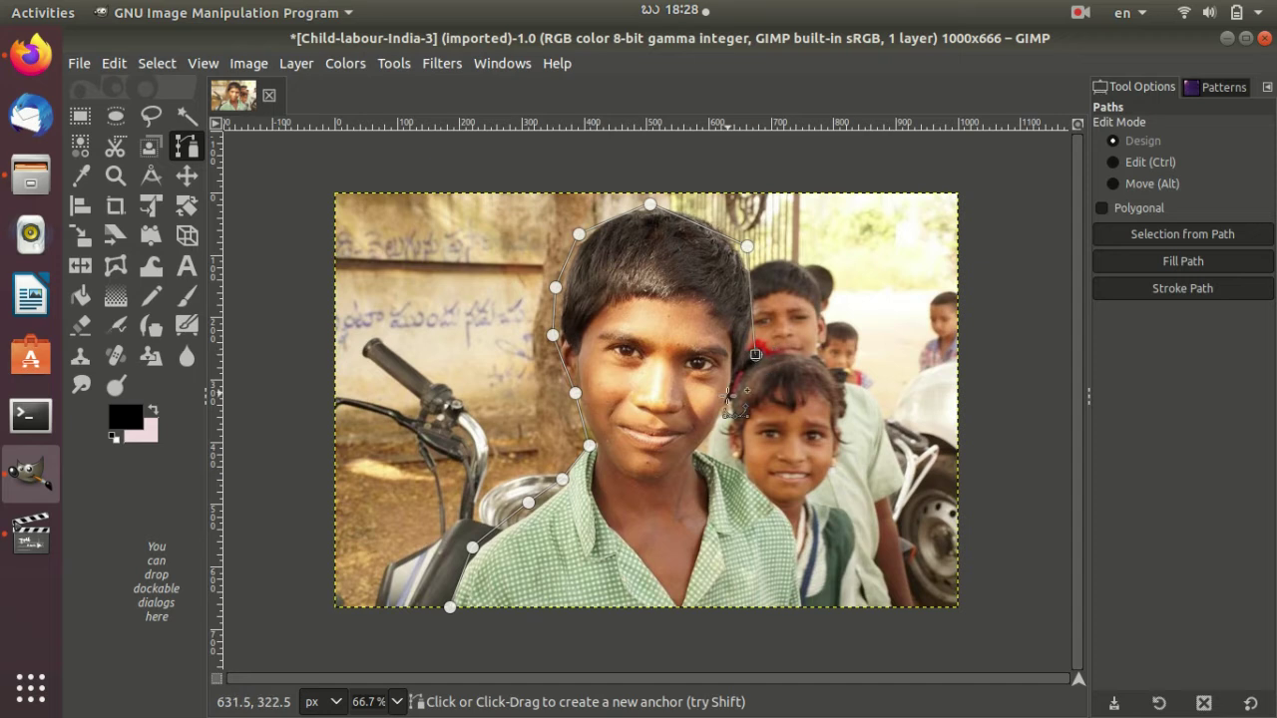
click(709, 447)
click(783, 493)
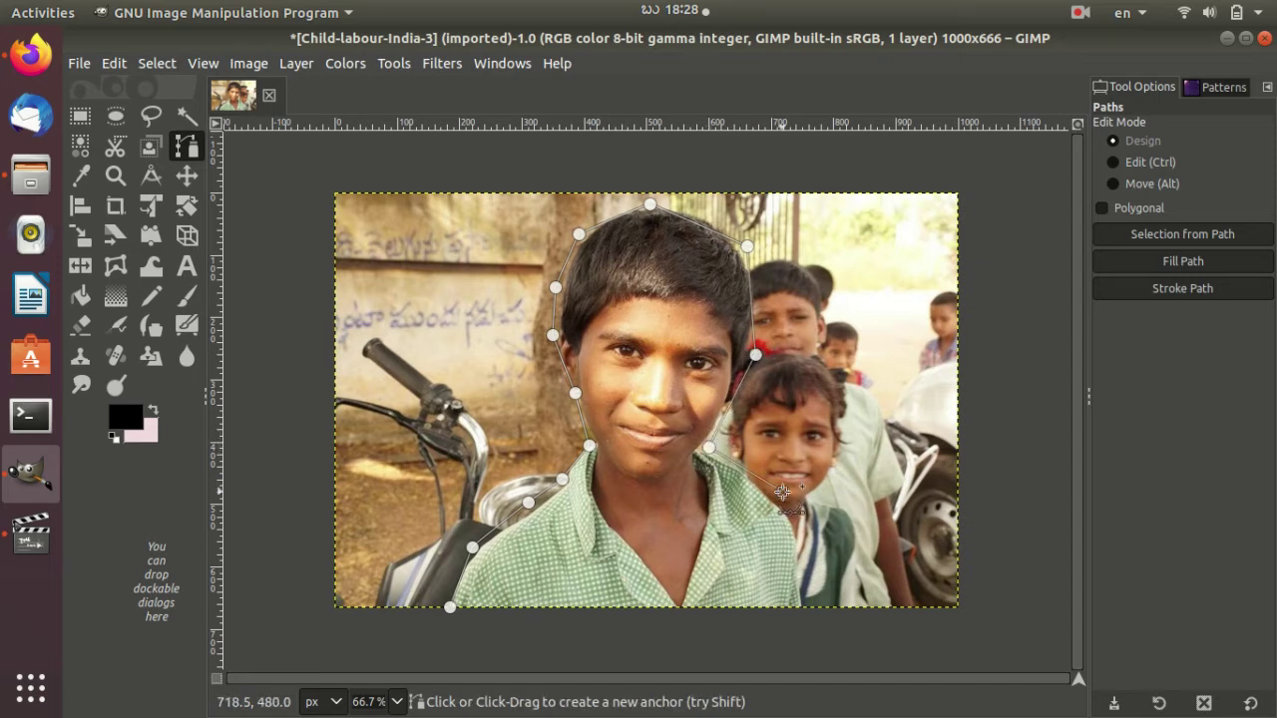
click(806, 602)
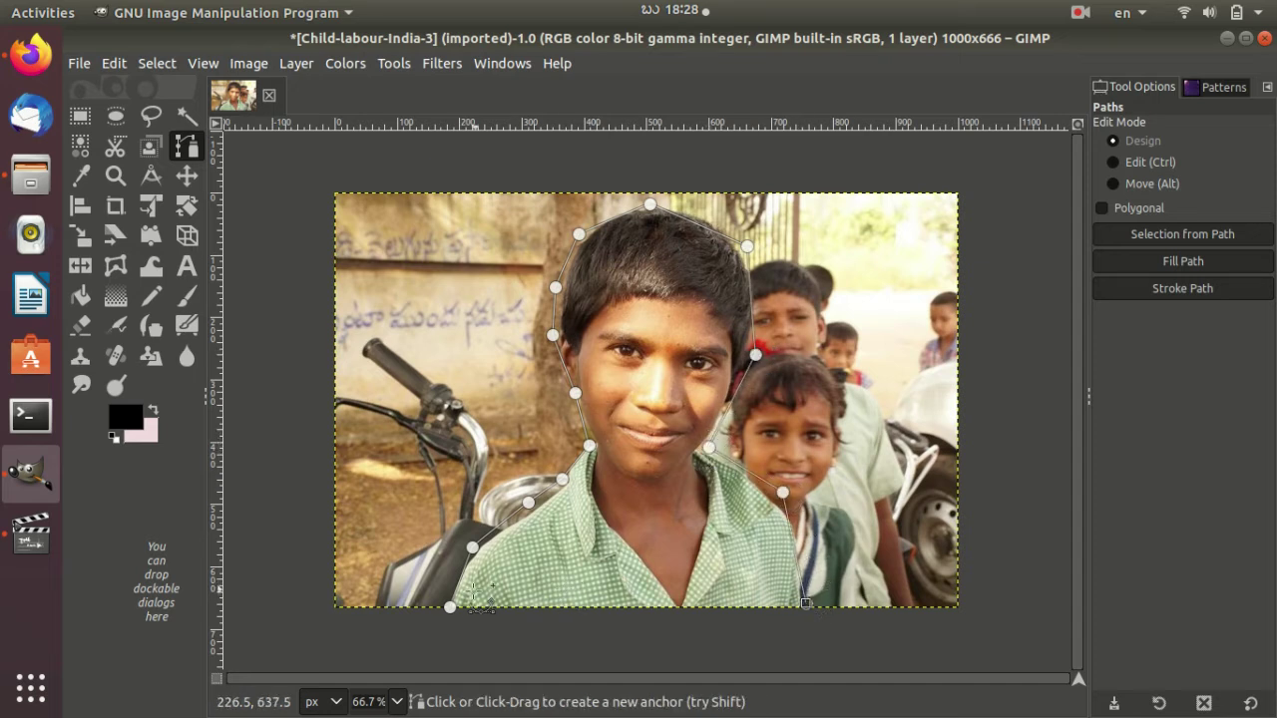
click(450, 606)
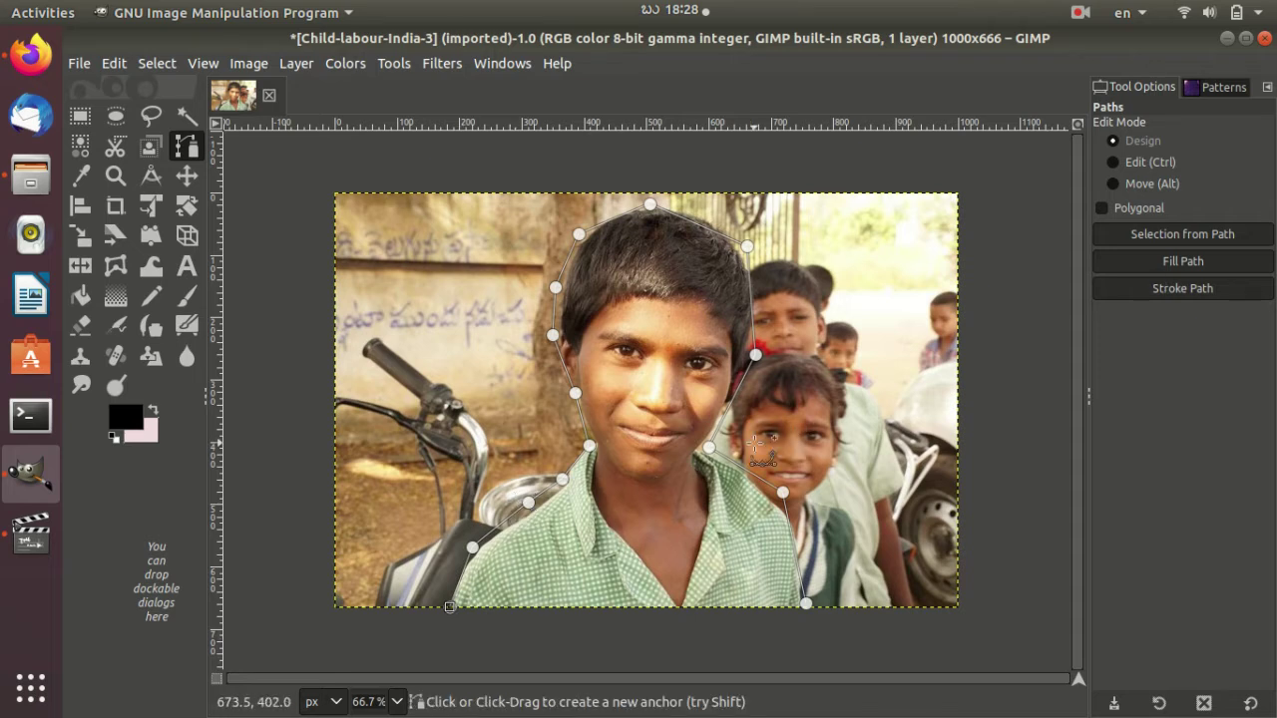
scroll(756, 439, up, 2)
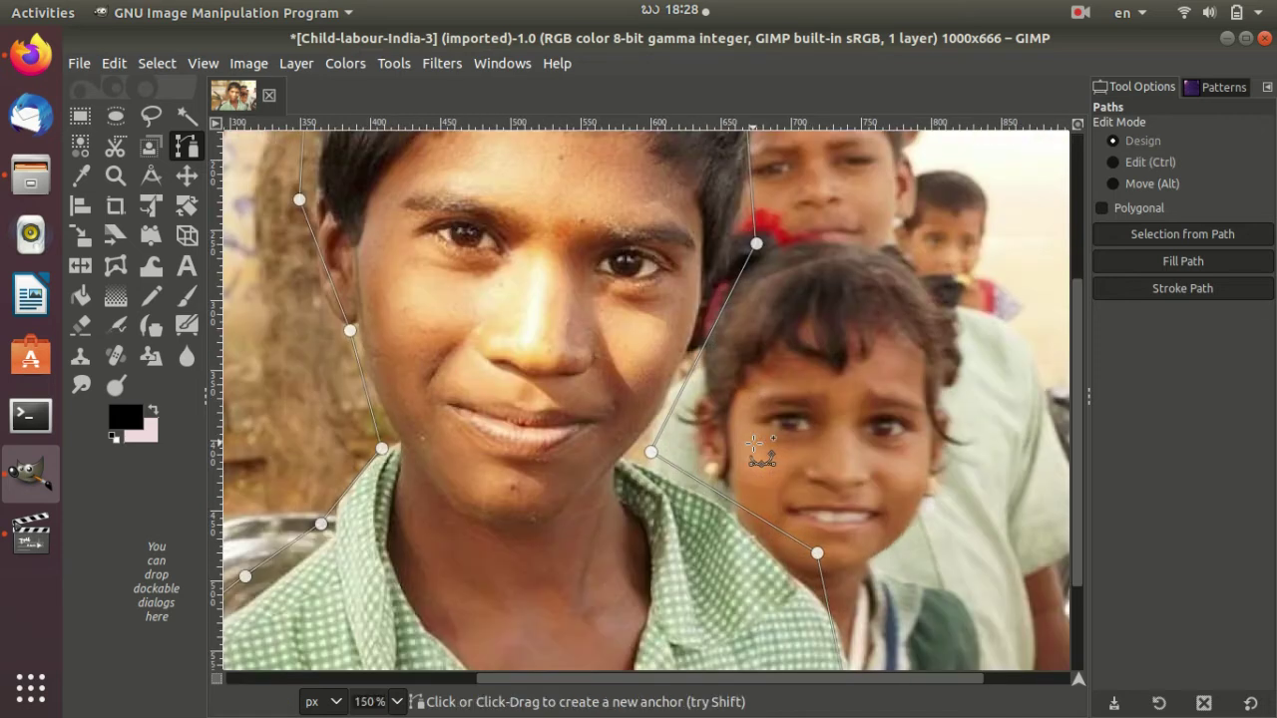
scroll(760, 446, up, 1)
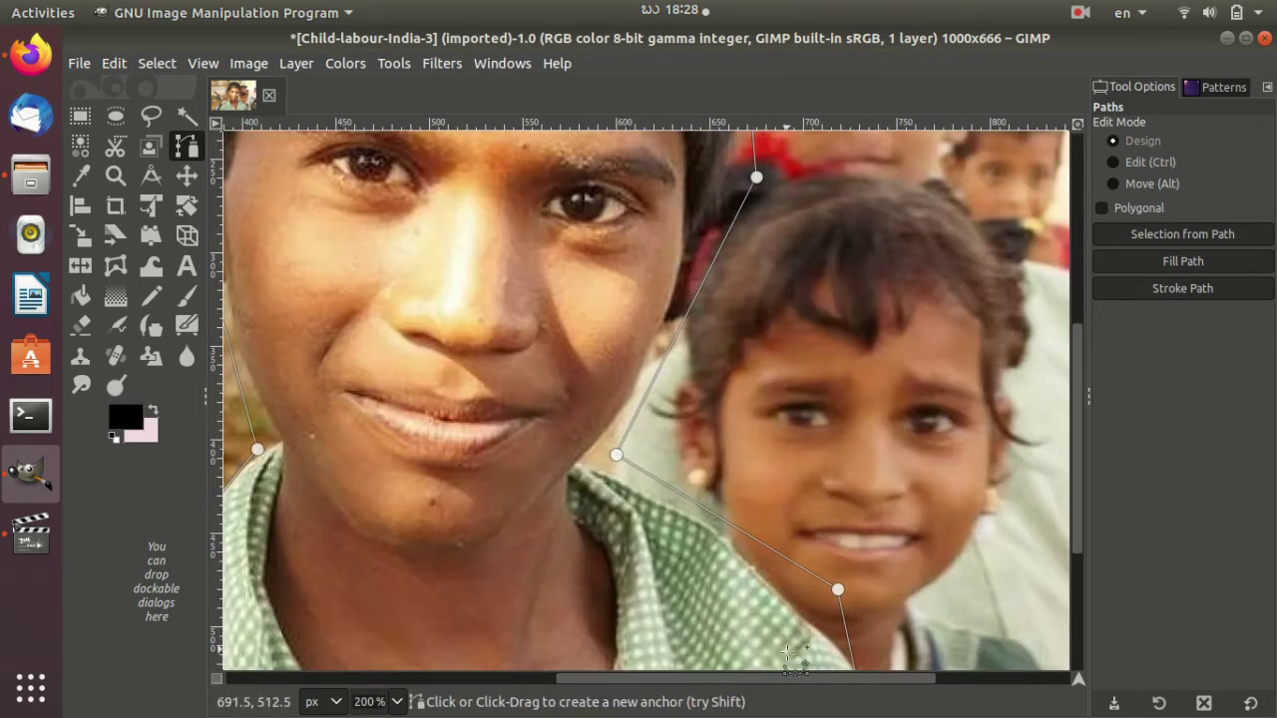
mouse_move(798, 678)
mouse_down()
mouse_move(653, 702)
mouse_move(646, 689)
mouse_up()
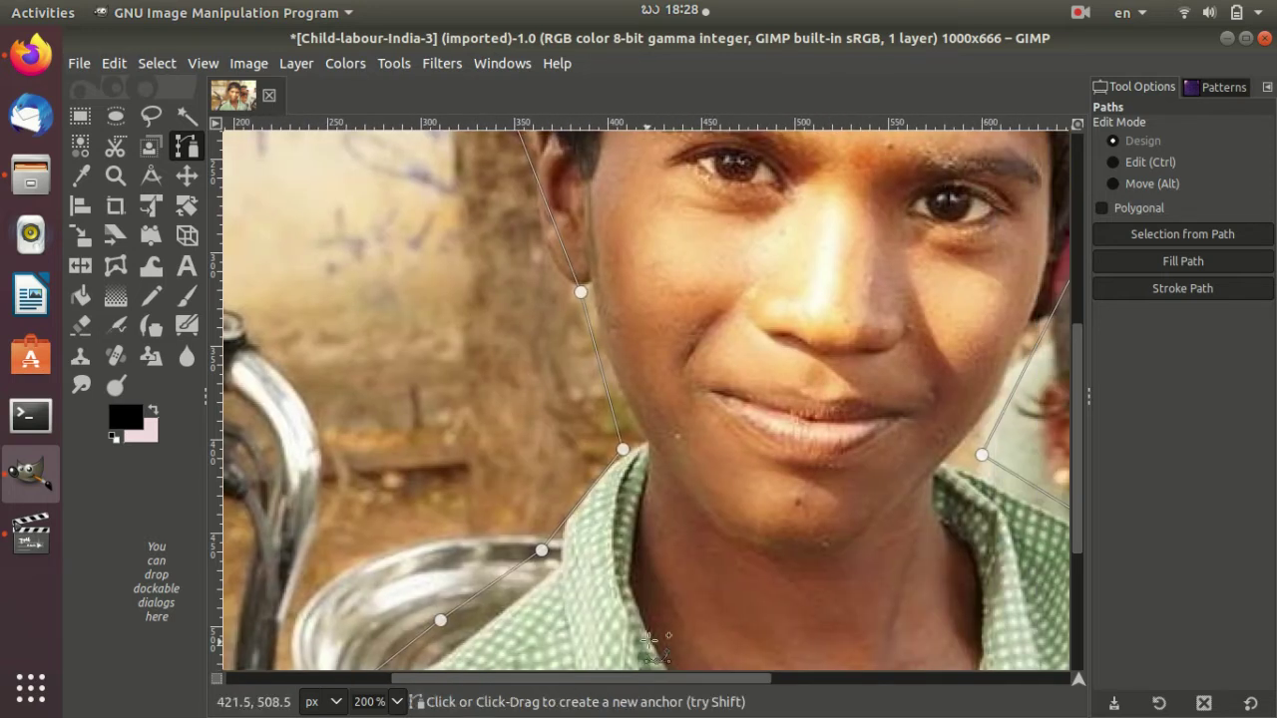
scroll(648, 638, down, 1)
scroll(649, 638, down, 1)
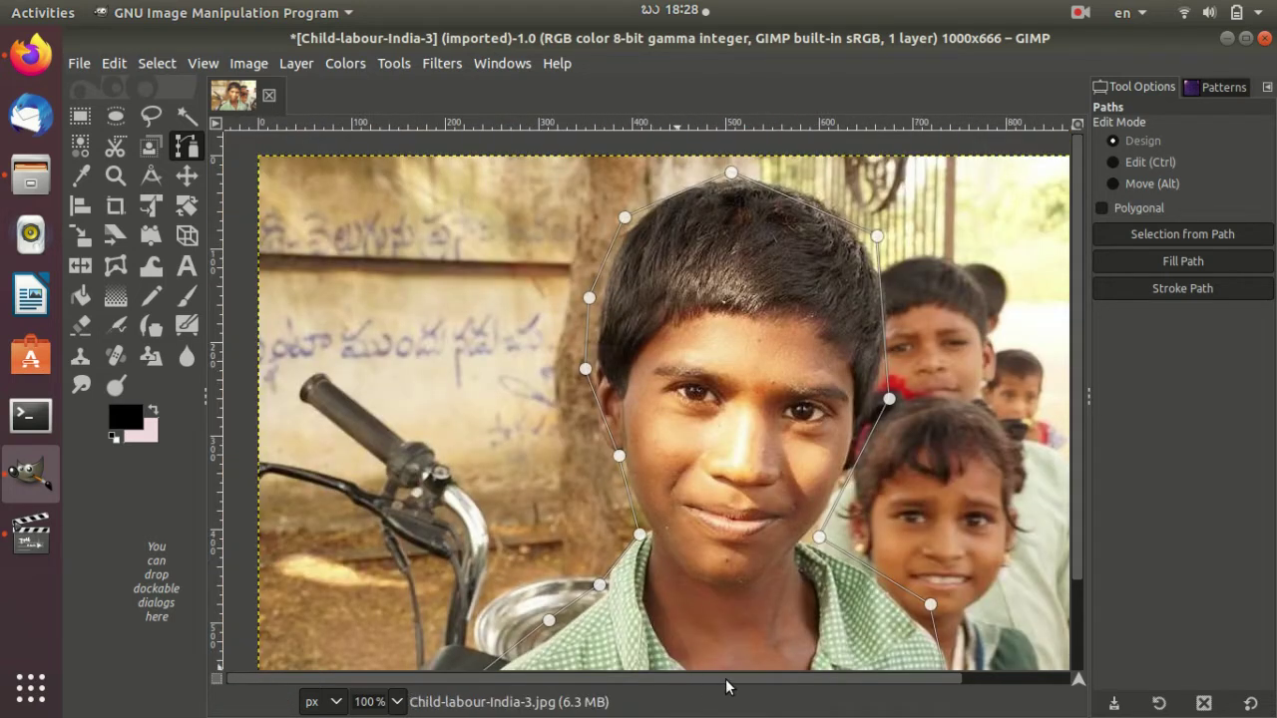
scroll(726, 544, up, 1)
scroll(726, 539, up, 1)
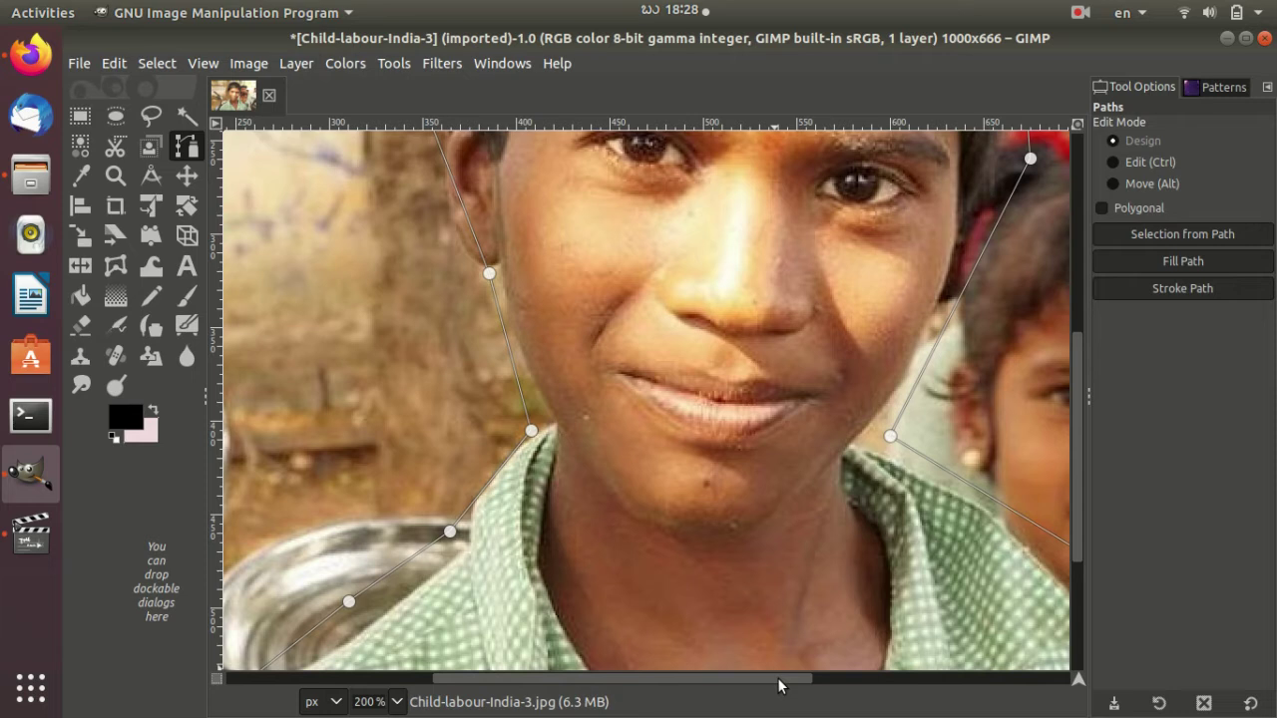
drag(780, 685, 804, 686)
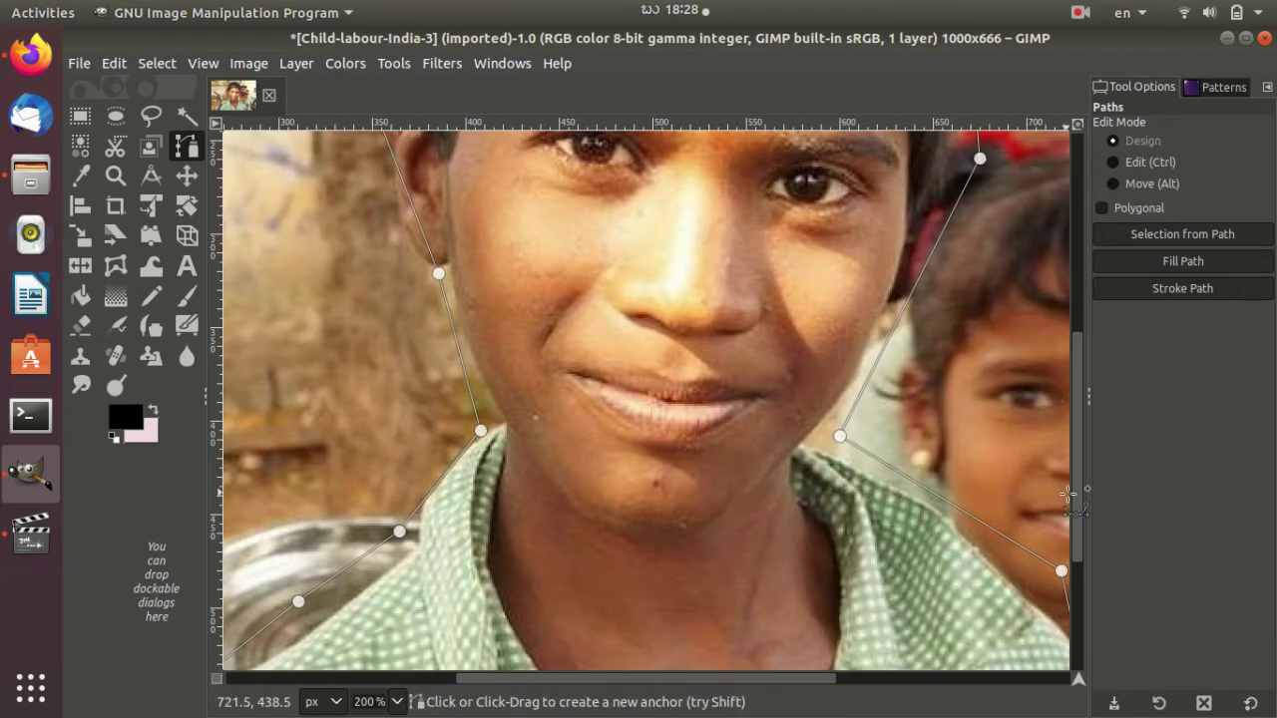
mouse_move(1079, 496)
mouse_down()
mouse_move(1059, 315)
mouse_move(1059, 489)
mouse_up()
drag(820, 680, 664, 685)
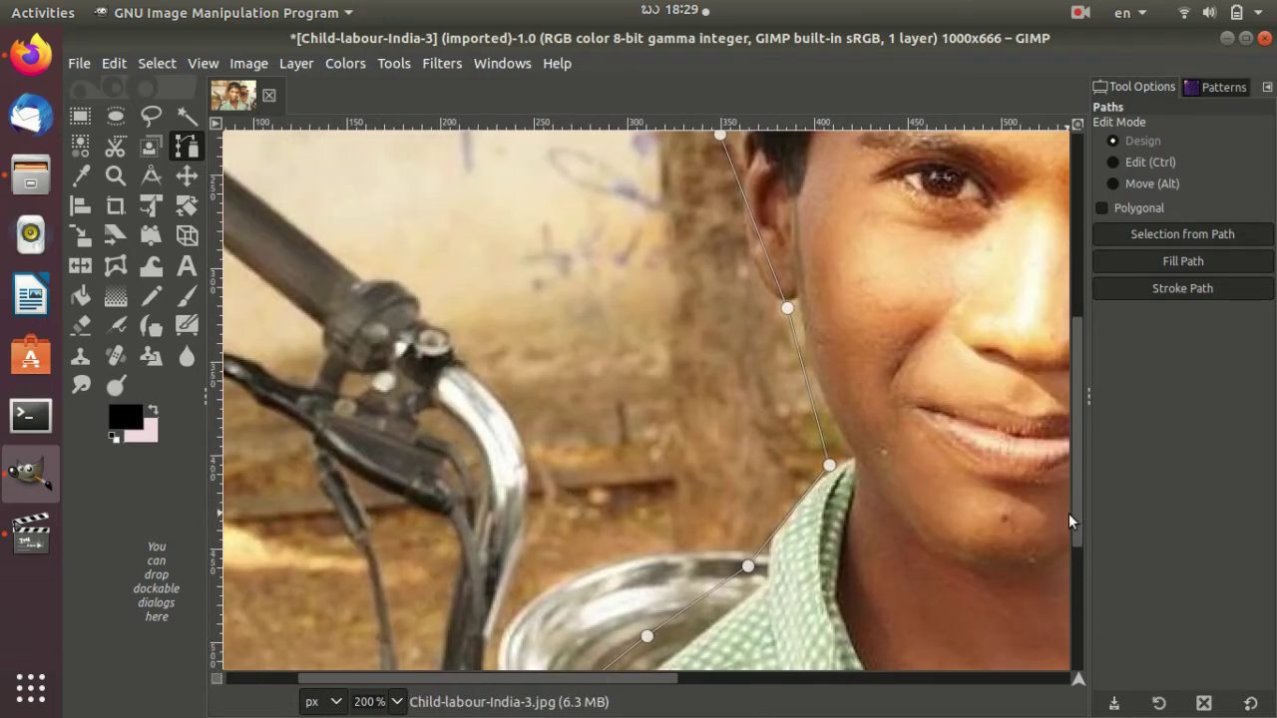
drag(1073, 517, 1078, 673)
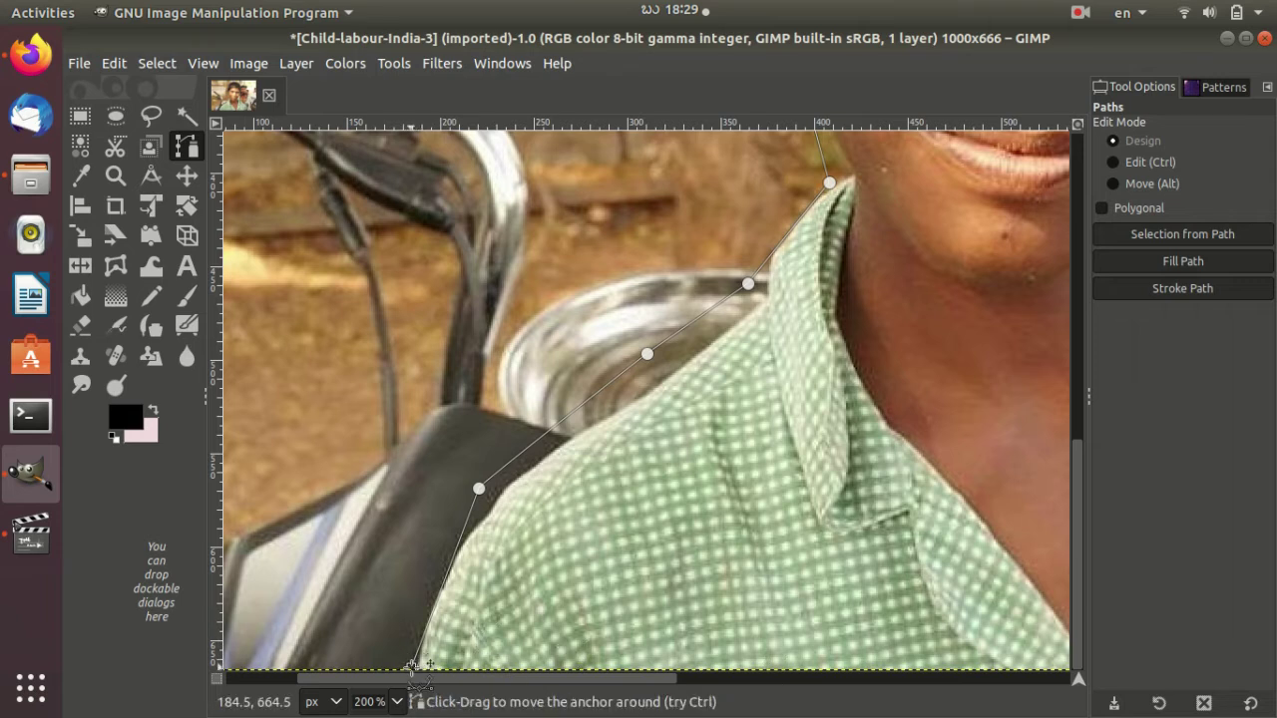
Curve the path at the boy's left shoulder by dragging its anchor and handles
key(ctrl)
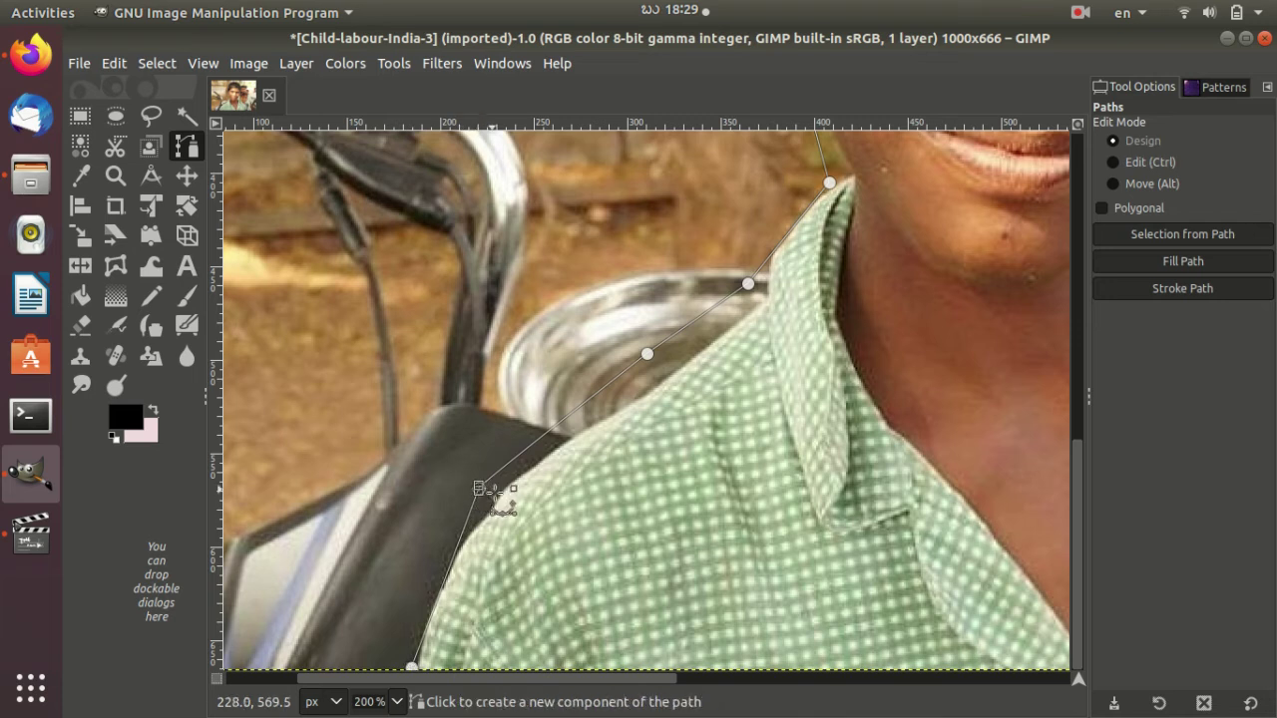
mouse_move(479, 485)
mouse_down()
mouse_move(519, 485)
mouse_move(470, 465)
mouse_move(460, 480)
mouse_move(504, 495)
mouse_move(476, 502)
mouse_up()
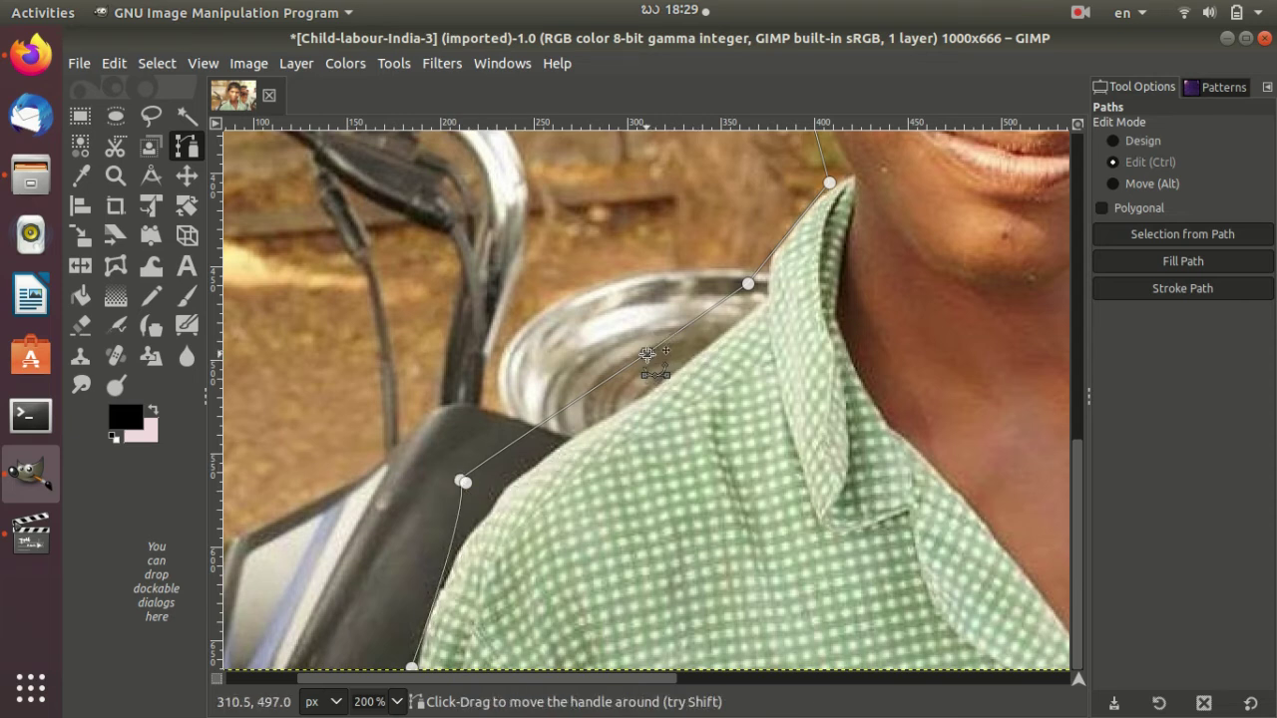
key(ctrl)
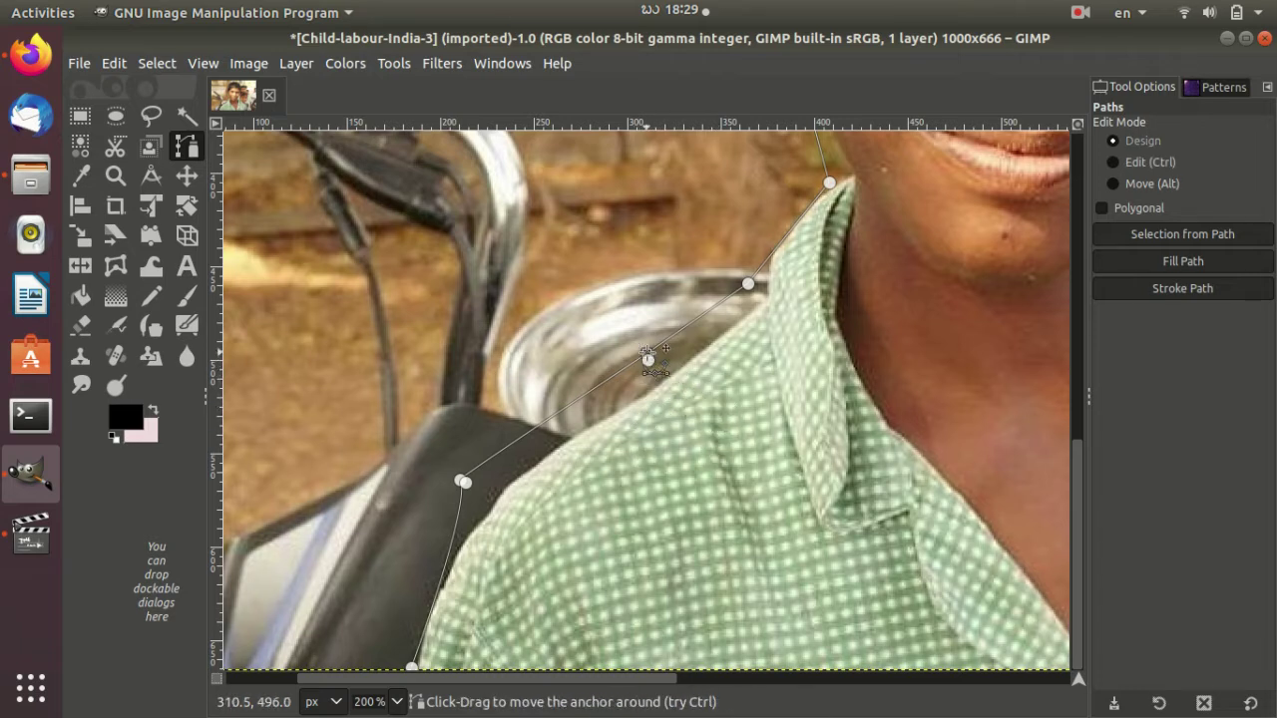
drag(648, 357, 665, 377)
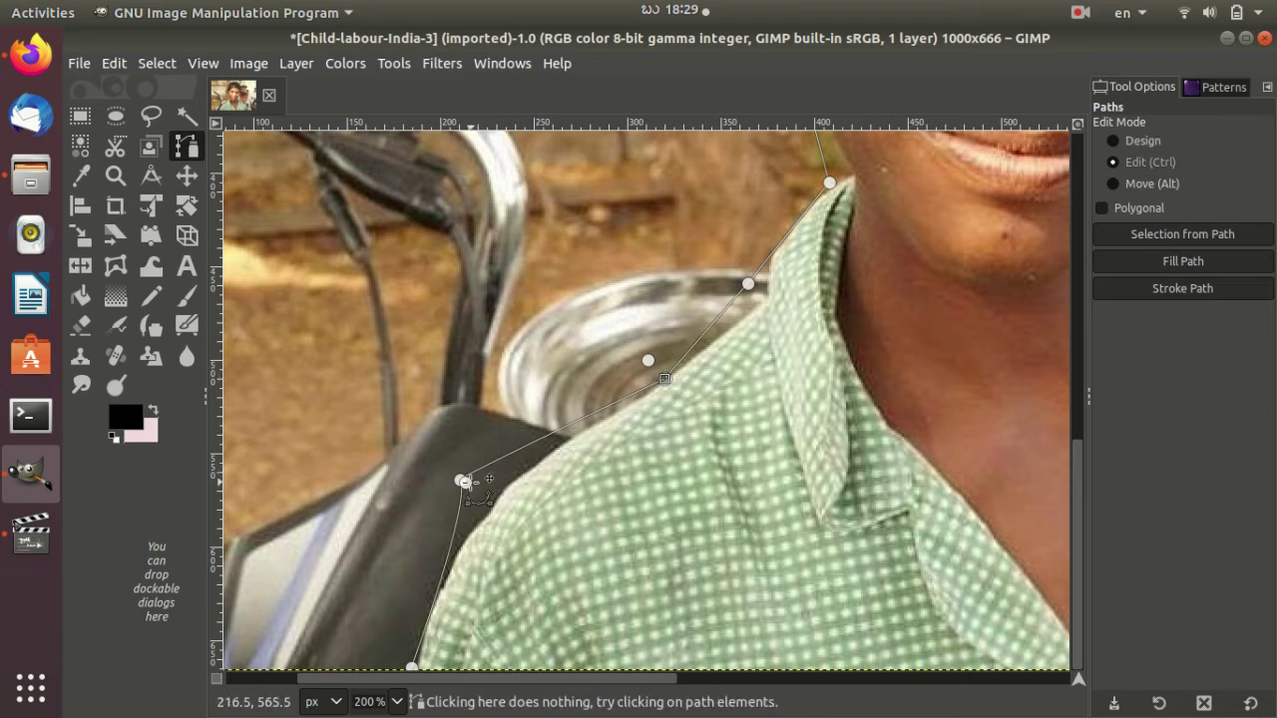
drag(463, 481, 570, 531)
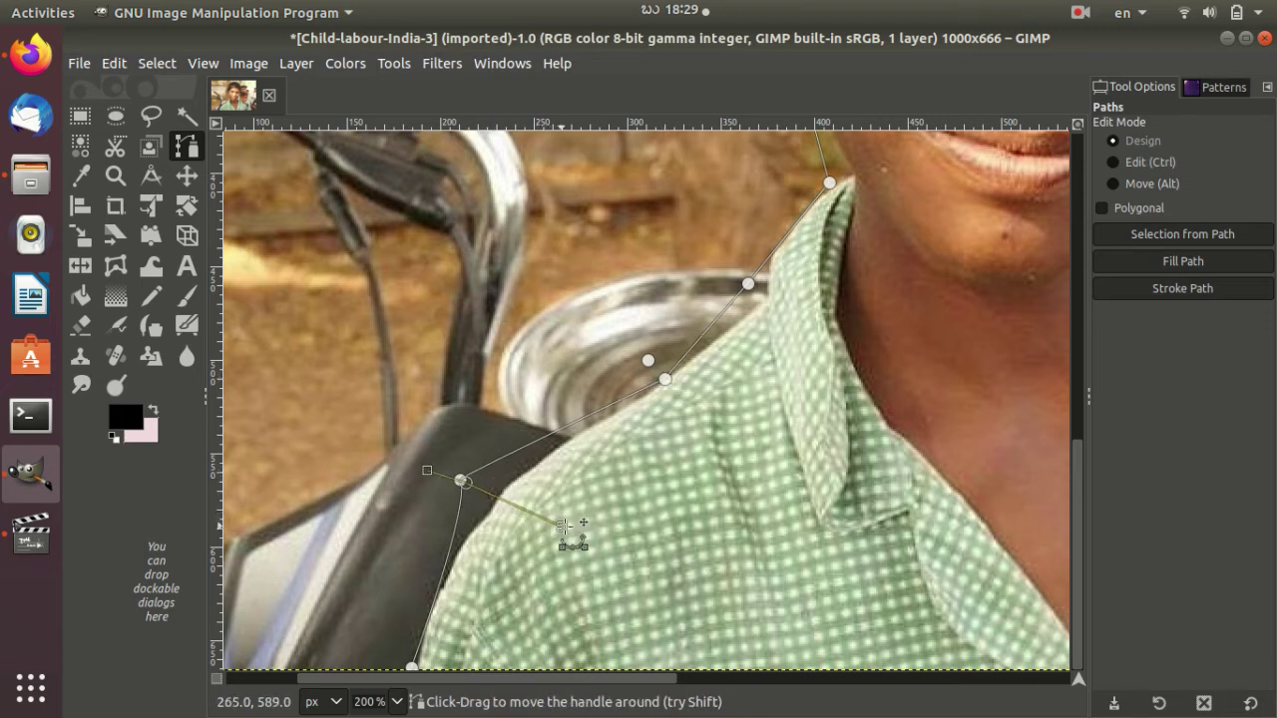
drag(465, 481, 475, 472)
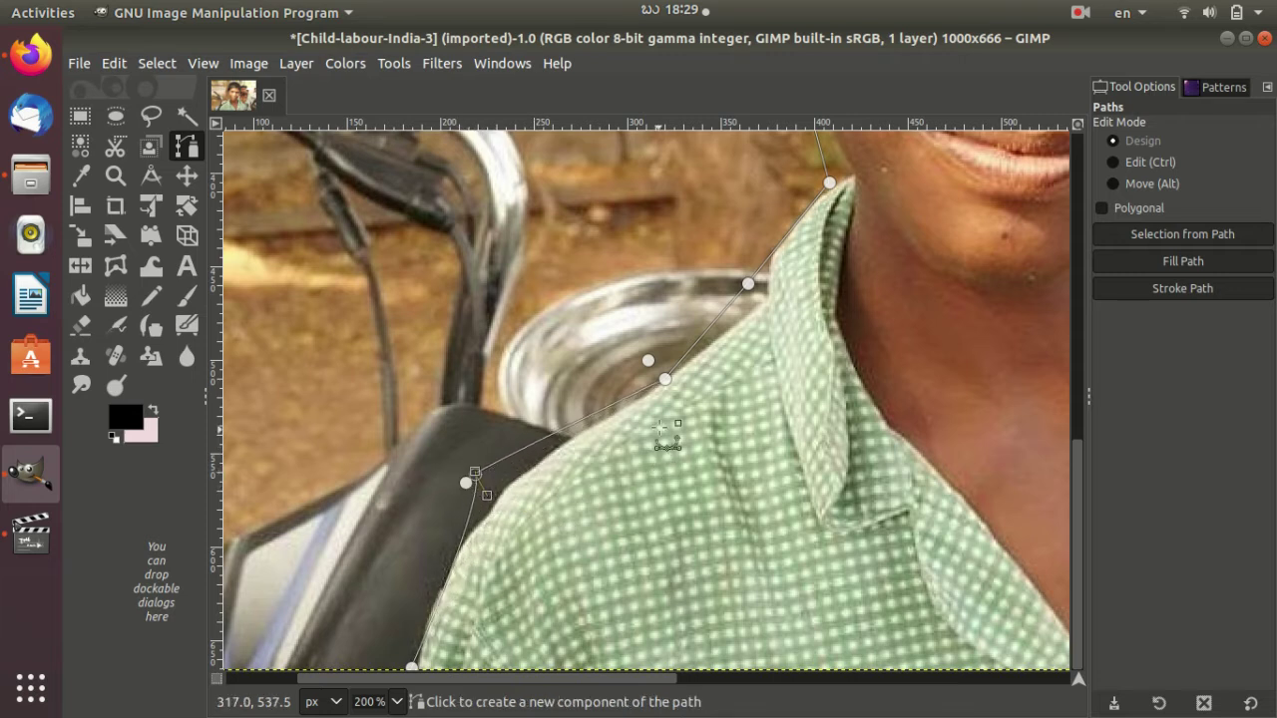
drag(664, 379, 572, 457)
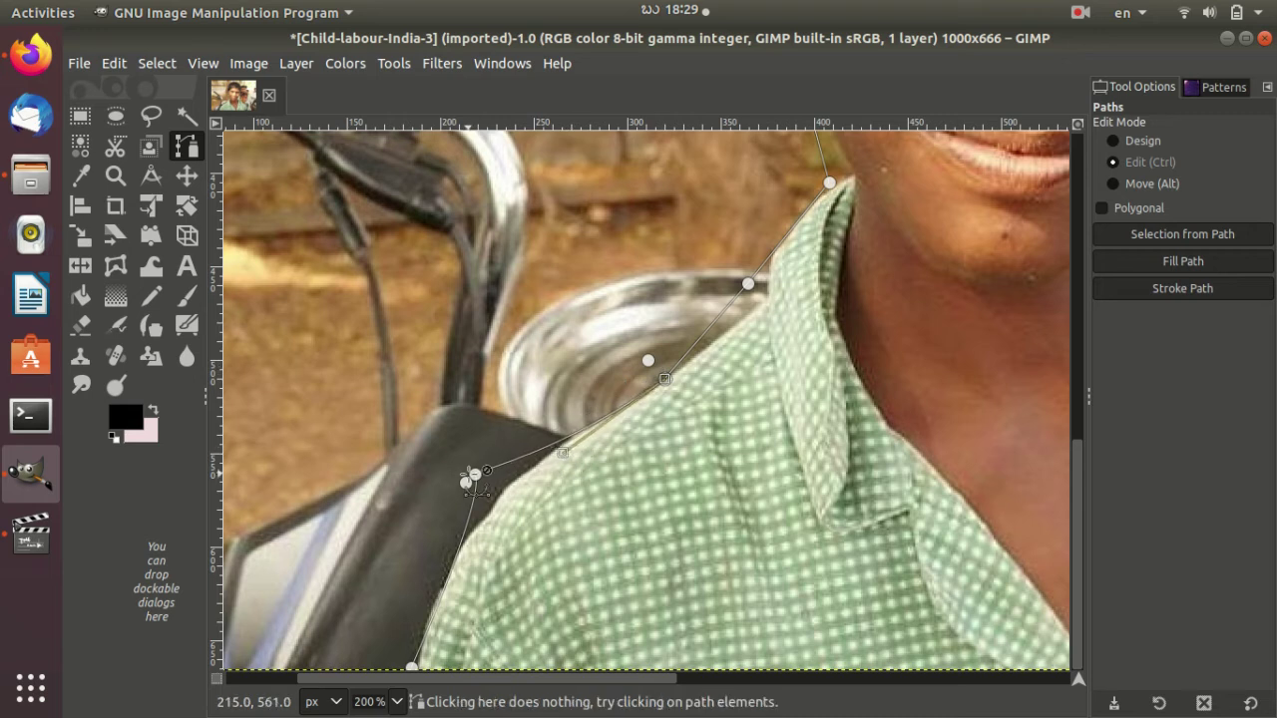
key(ctrl+z)
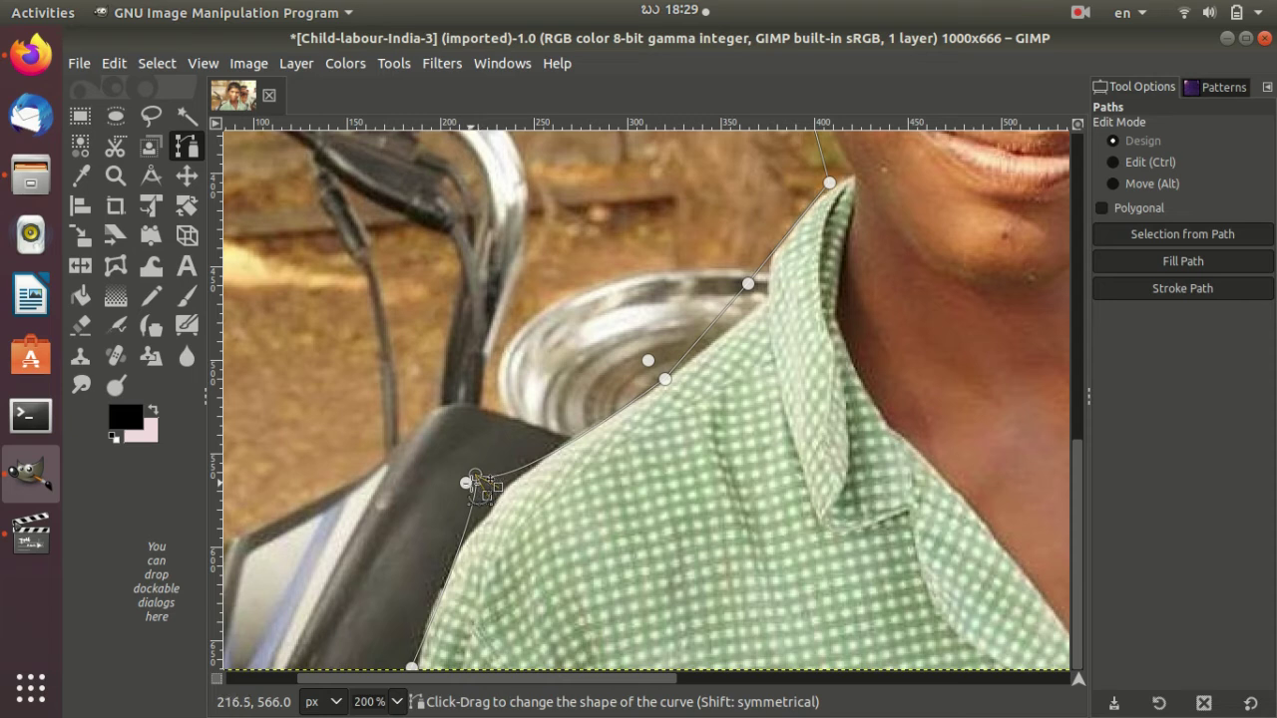
Move the shoulder anchor onto the shirt edge, undoing accidental fills and retracting its handles
drag(492, 487, 499, 517)
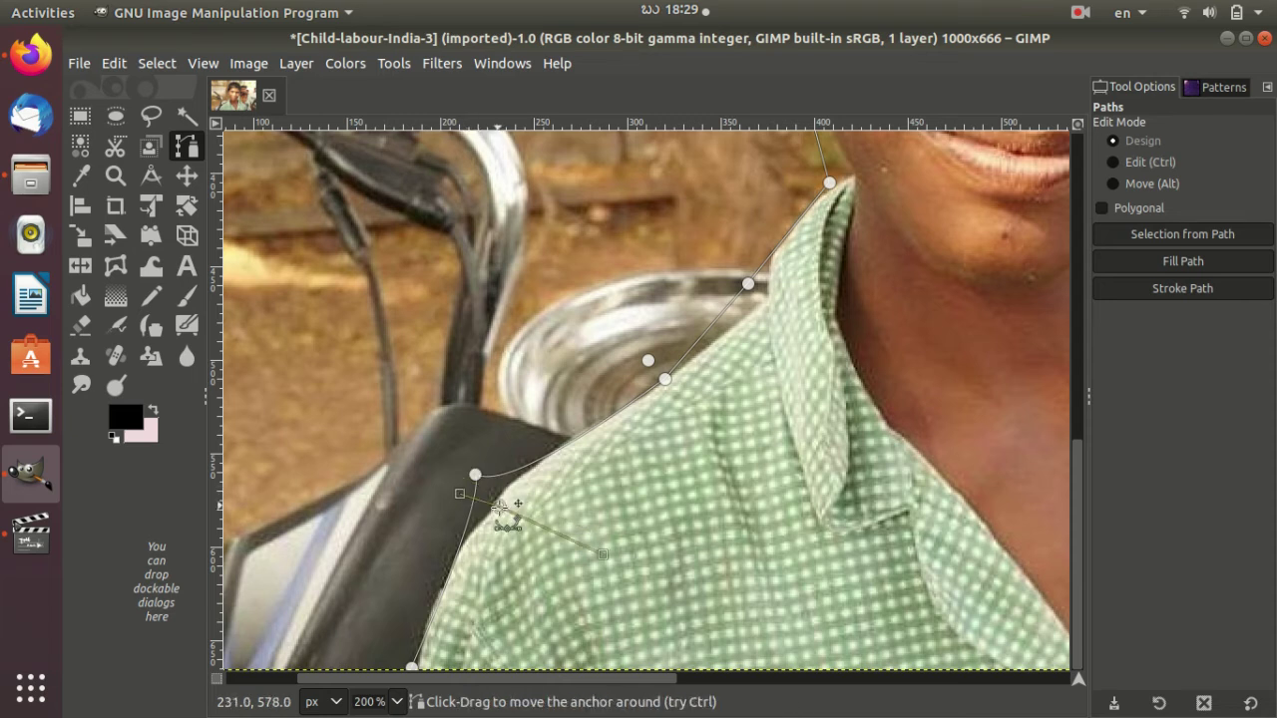
key(ctrl+period)
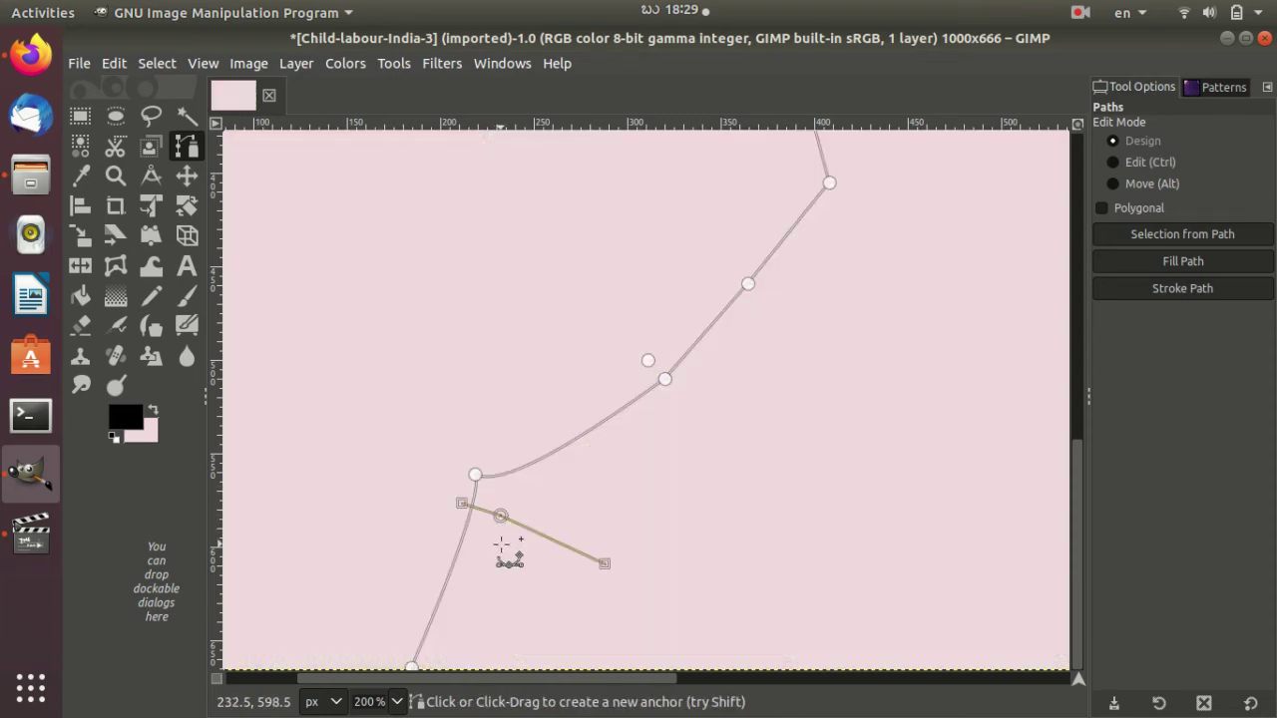
key(ctrl+z)
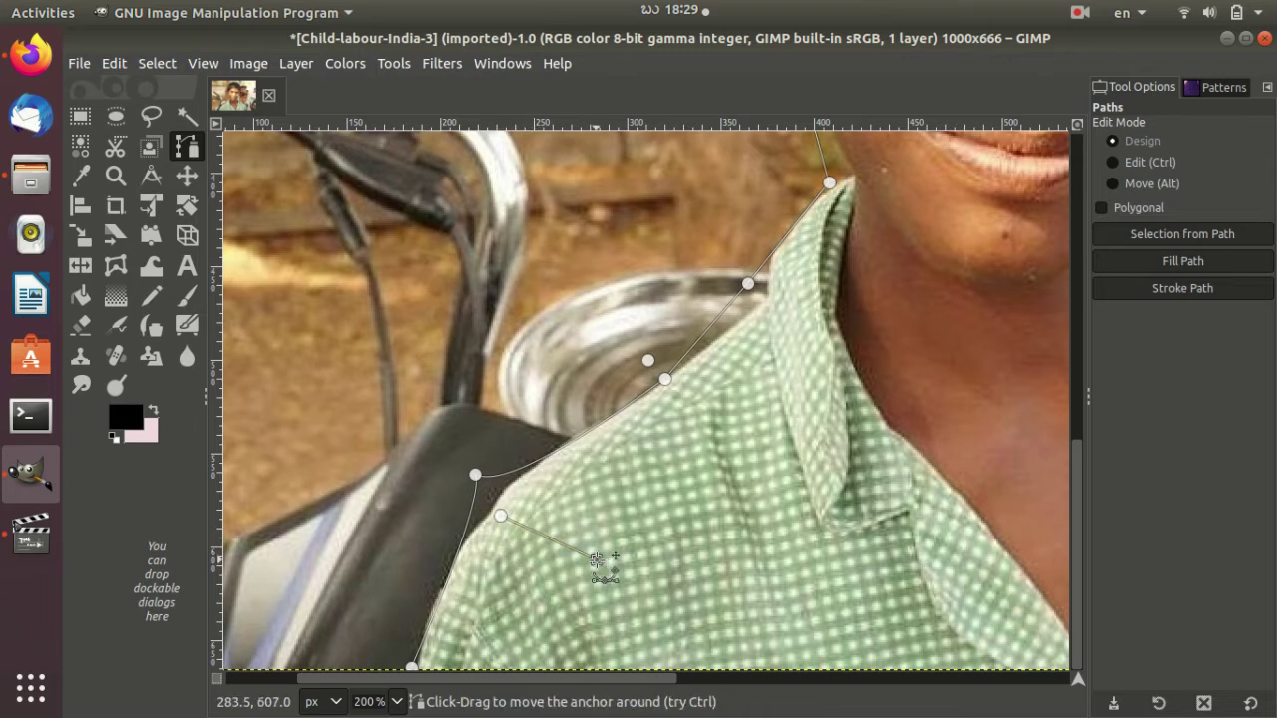
click(589, 557)
key(ctrl+period)
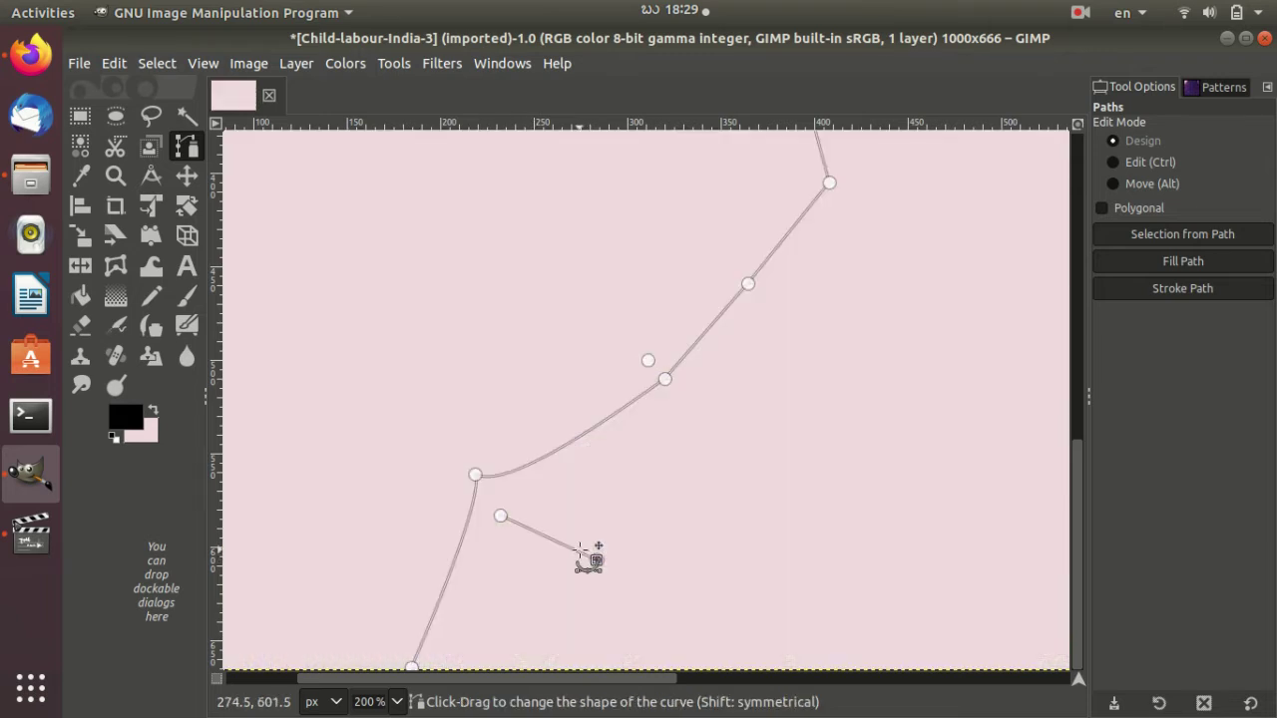
key(ctrl+z)
key(ctrl)
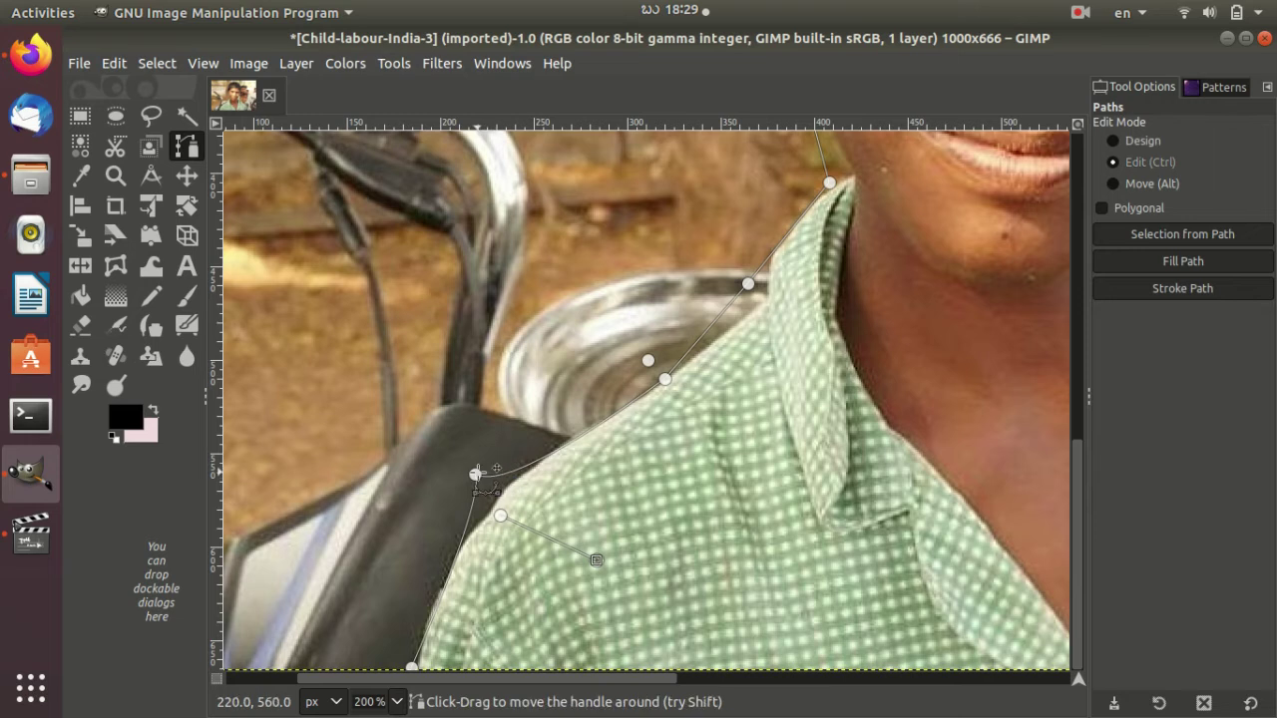
key(ctrl)
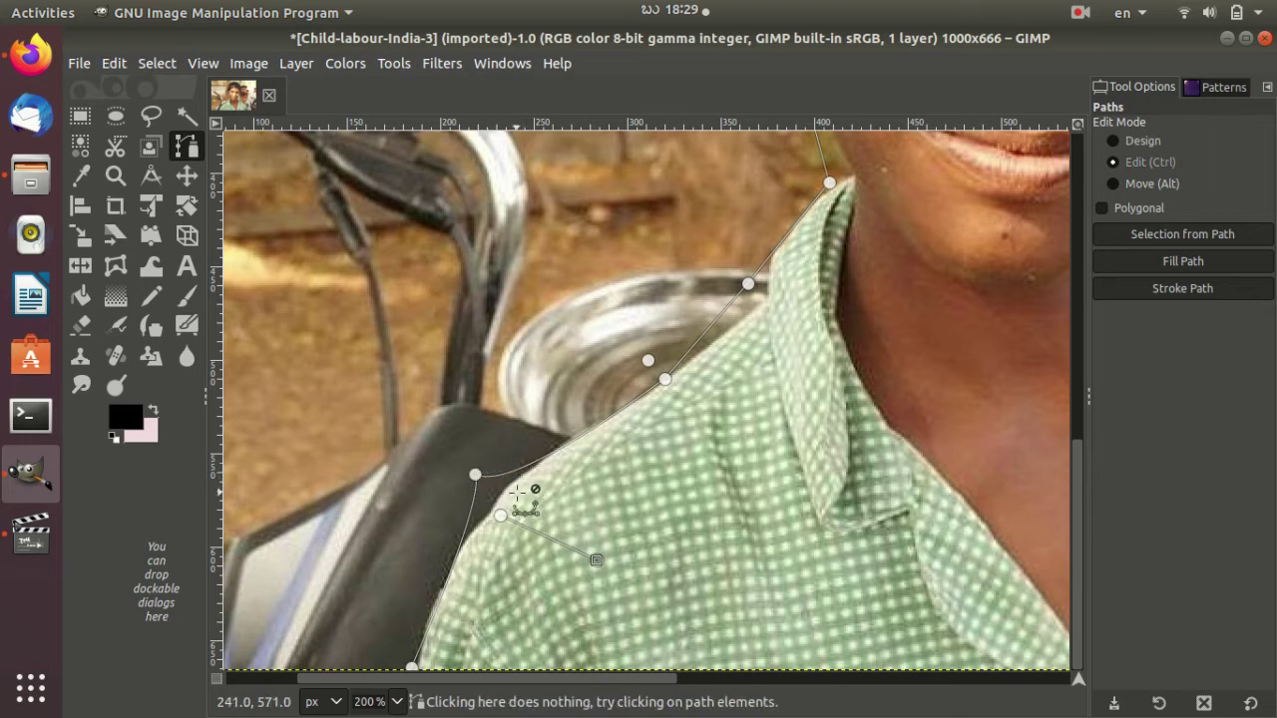
ctrl+click(518, 491)
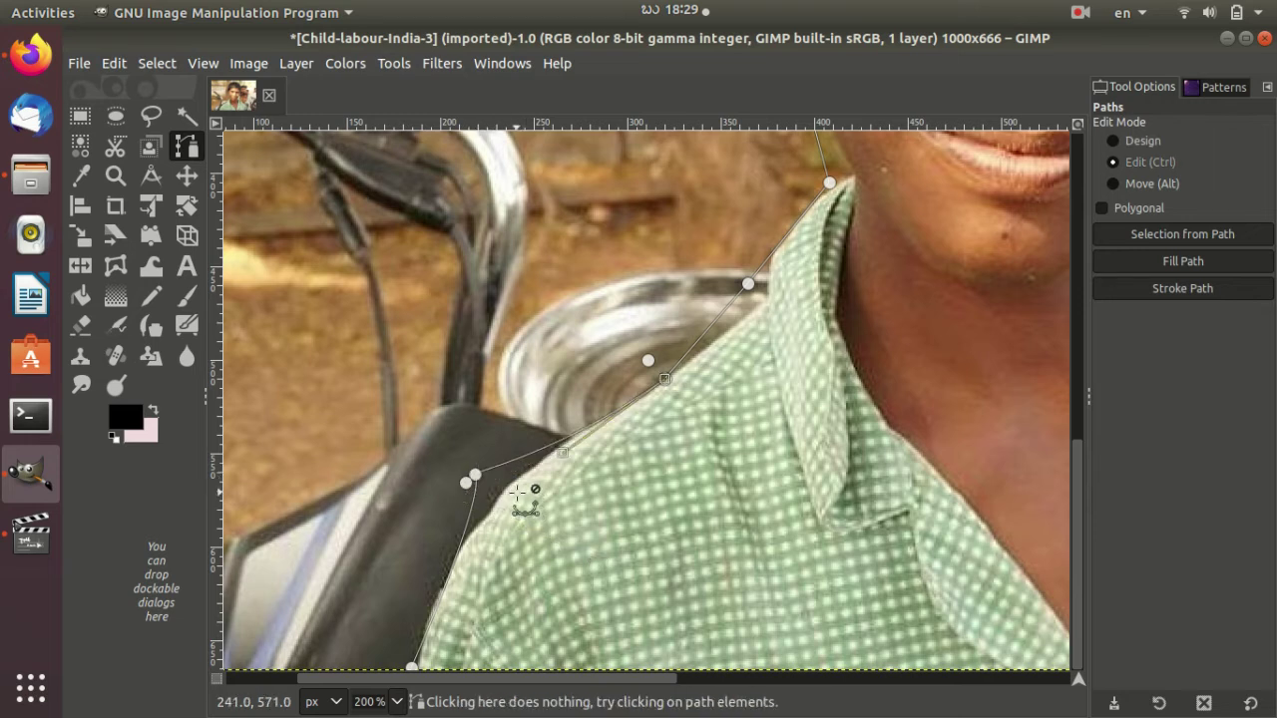
mouse_move(477, 476)
mouse_down()
mouse_move(490, 484)
mouse_move(464, 480)
mouse_up()
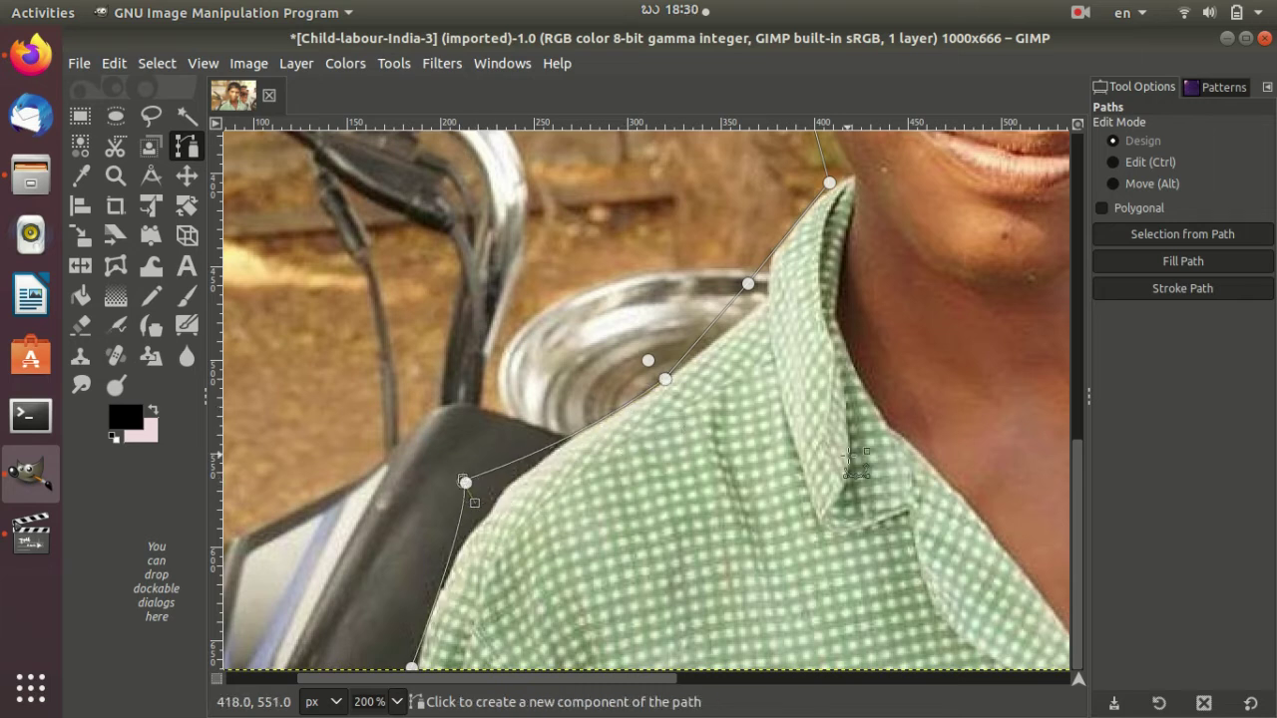
Curve the path segments around the boy's neck and ear, lifting the upper anchor toward his hairline
scroll(848, 459, up, 6)
scroll(808, 454, down, 4)
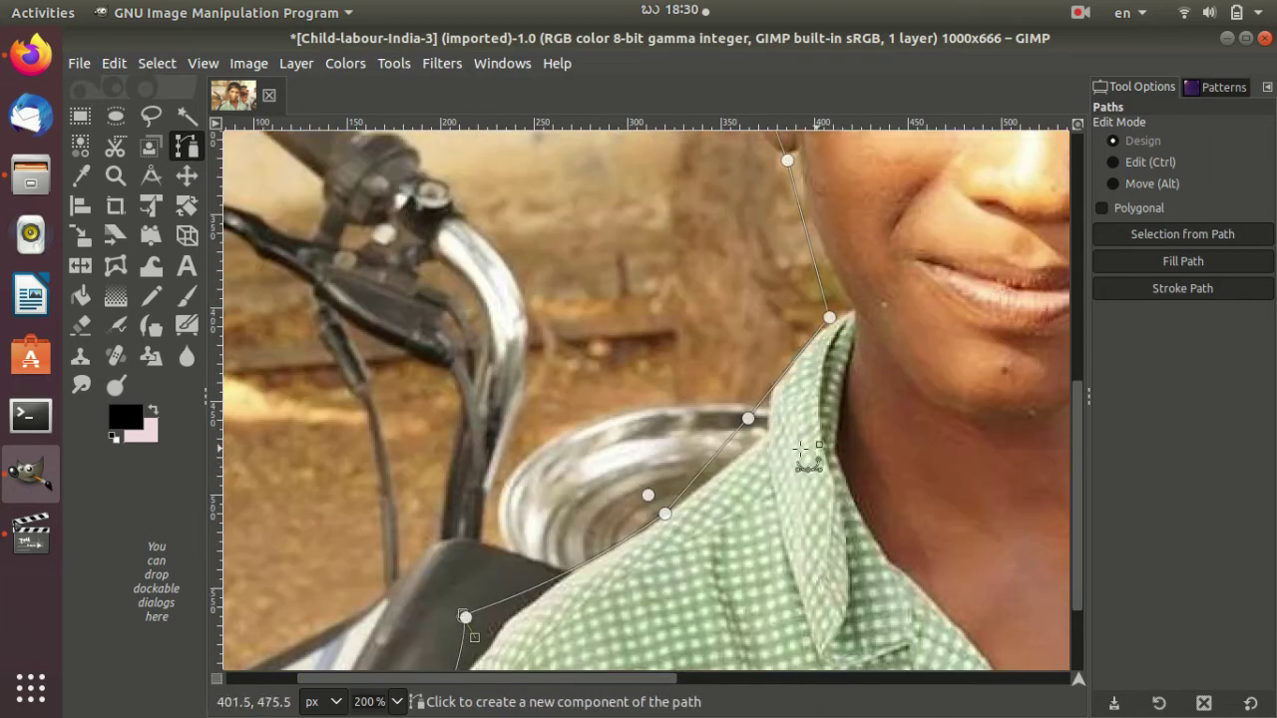
ctrl+click(748, 418)
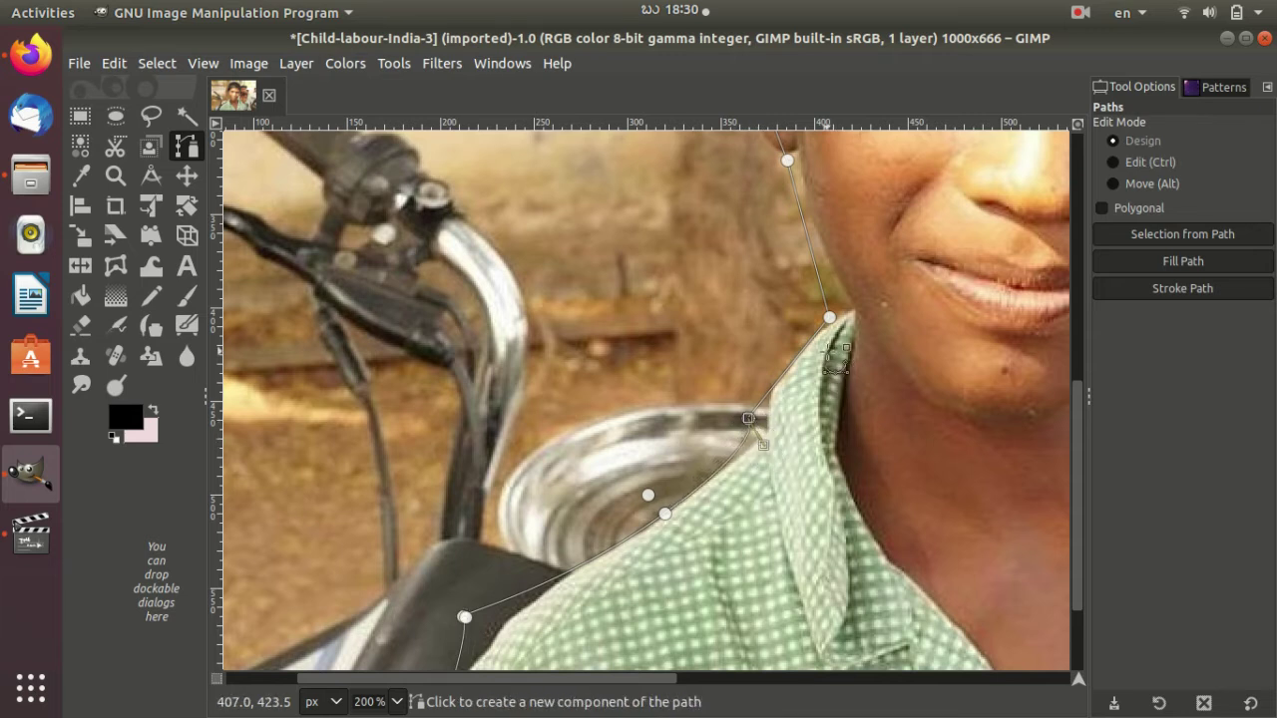
mouse_move(829, 317)
mouse_down()
mouse_move(858, 302)
mouse_move(830, 305)
mouse_up()
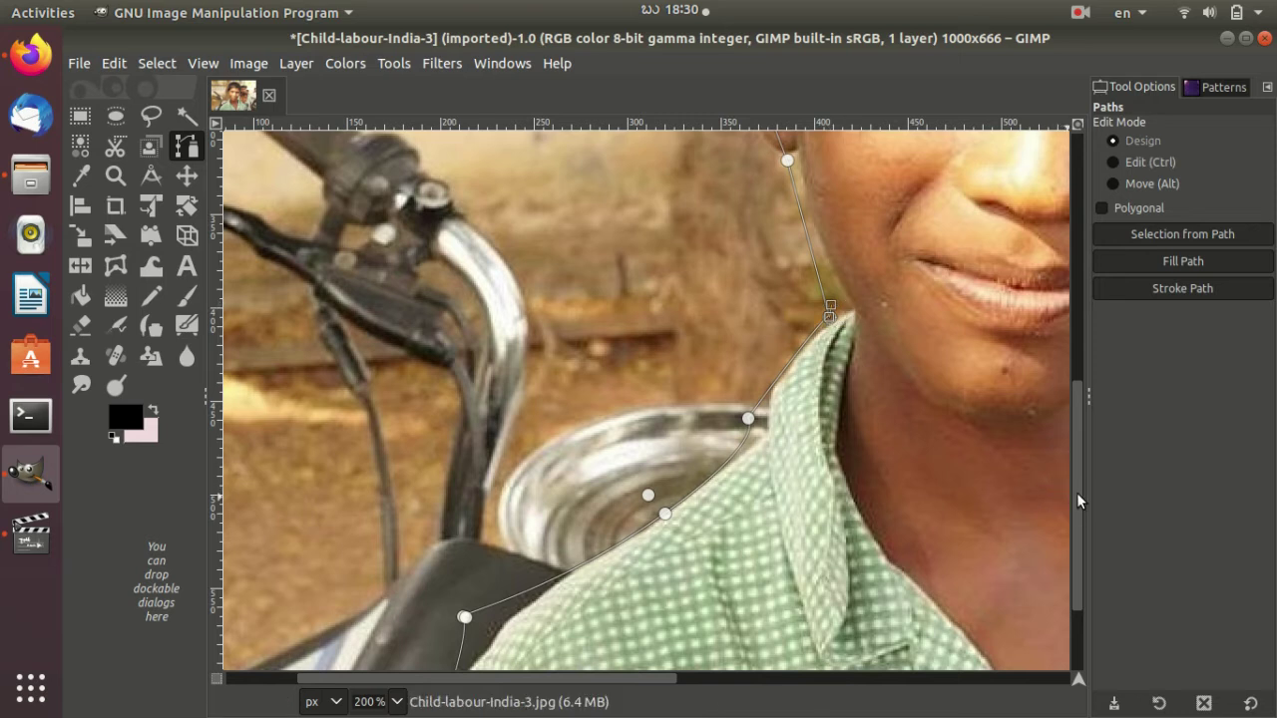
drag(1076, 499, 1064, 390)
drag(788, 414, 801, 408)
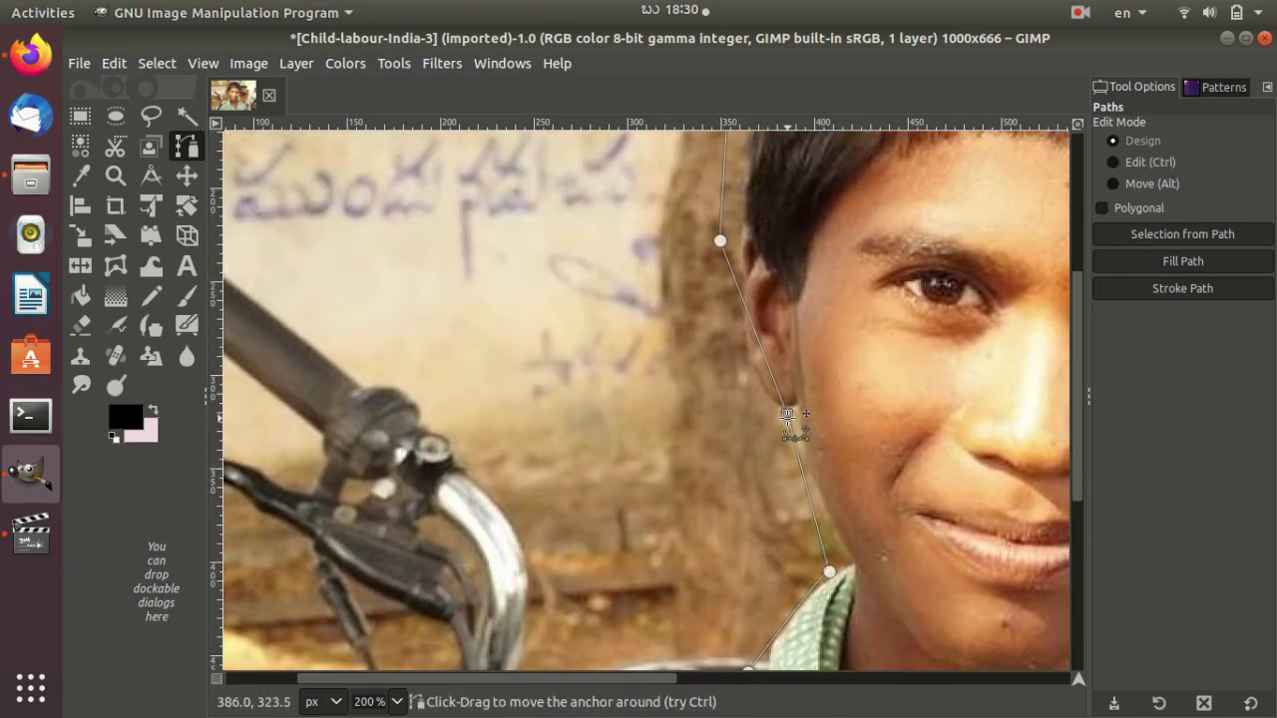
key(ctrl)
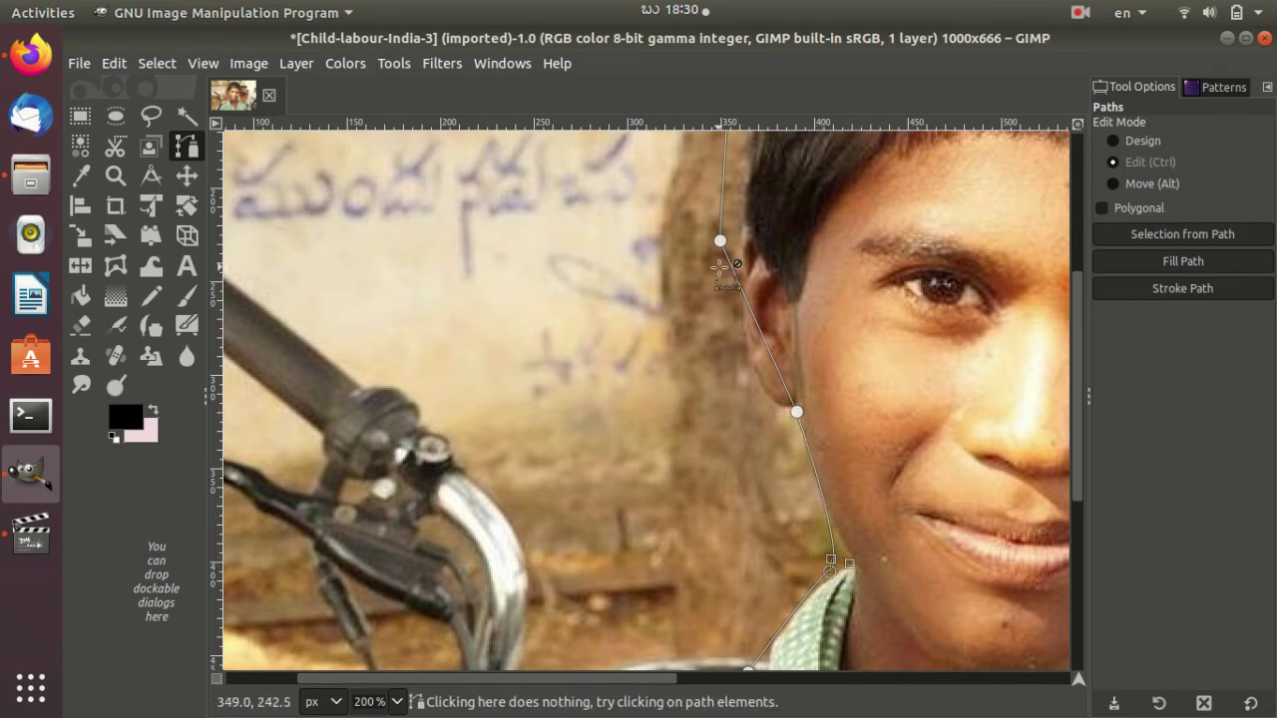
drag(721, 240, 672, 255)
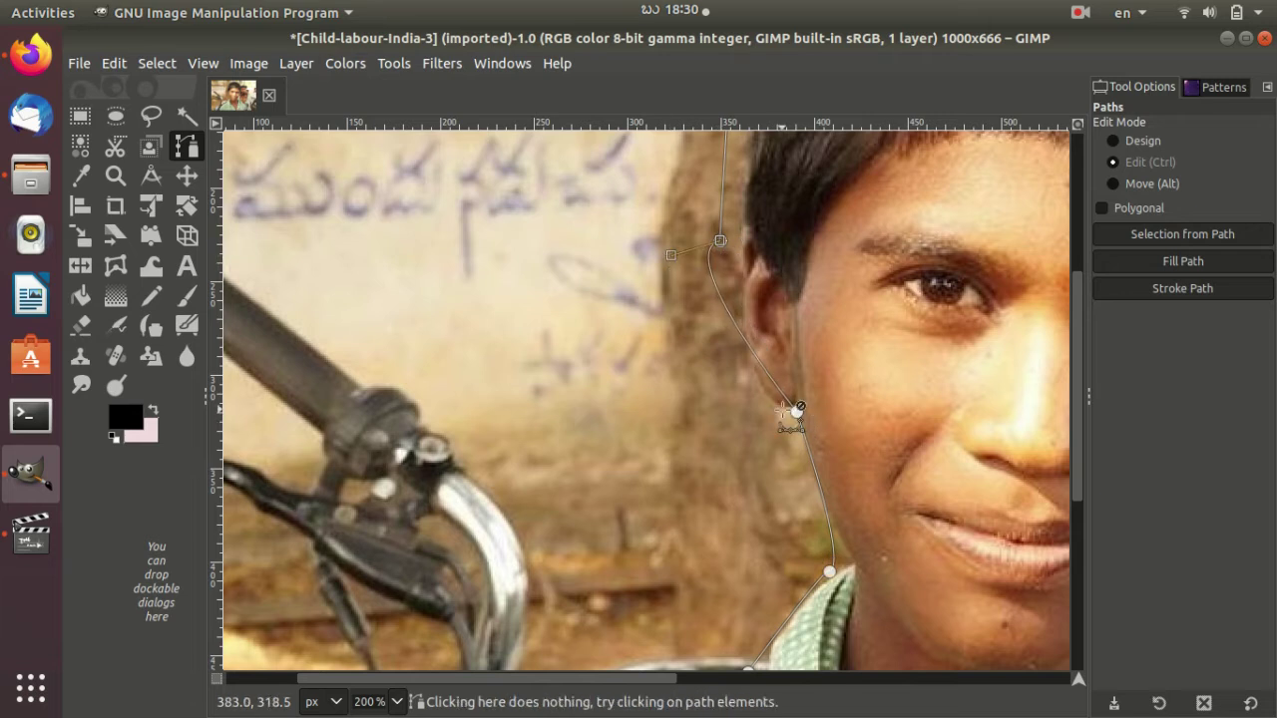
click(797, 412)
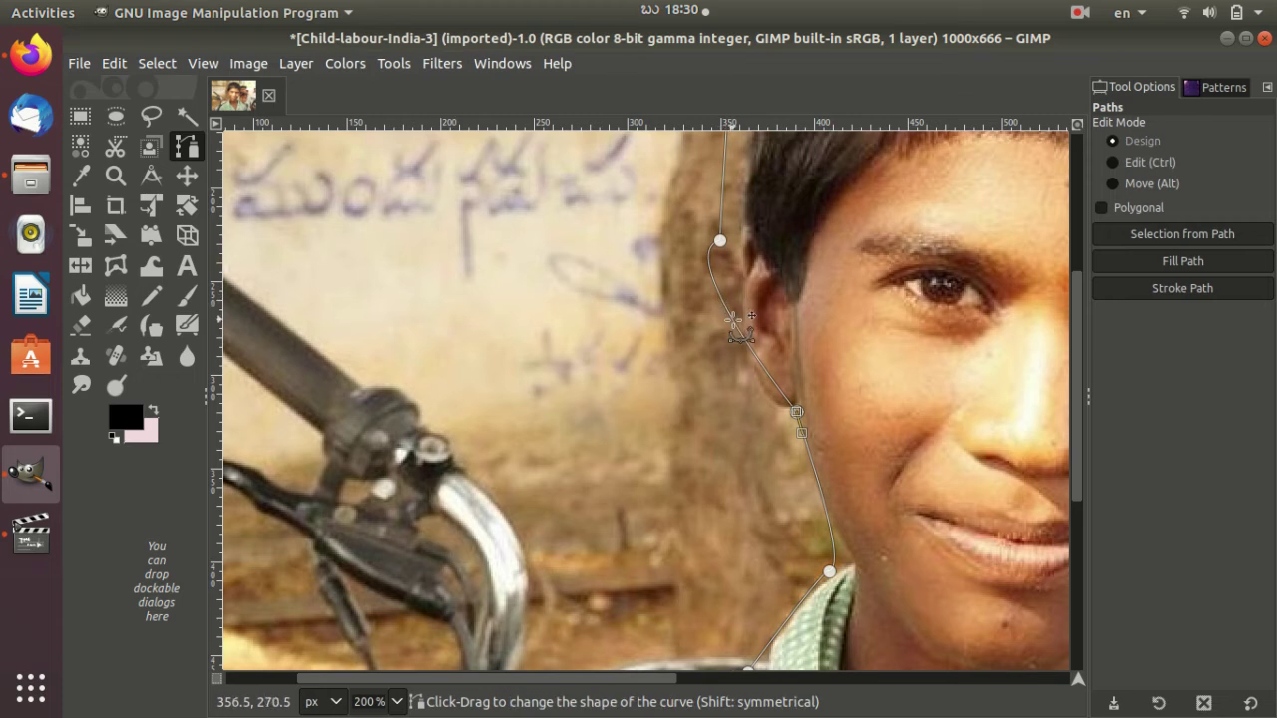
drag(737, 325, 722, 347)
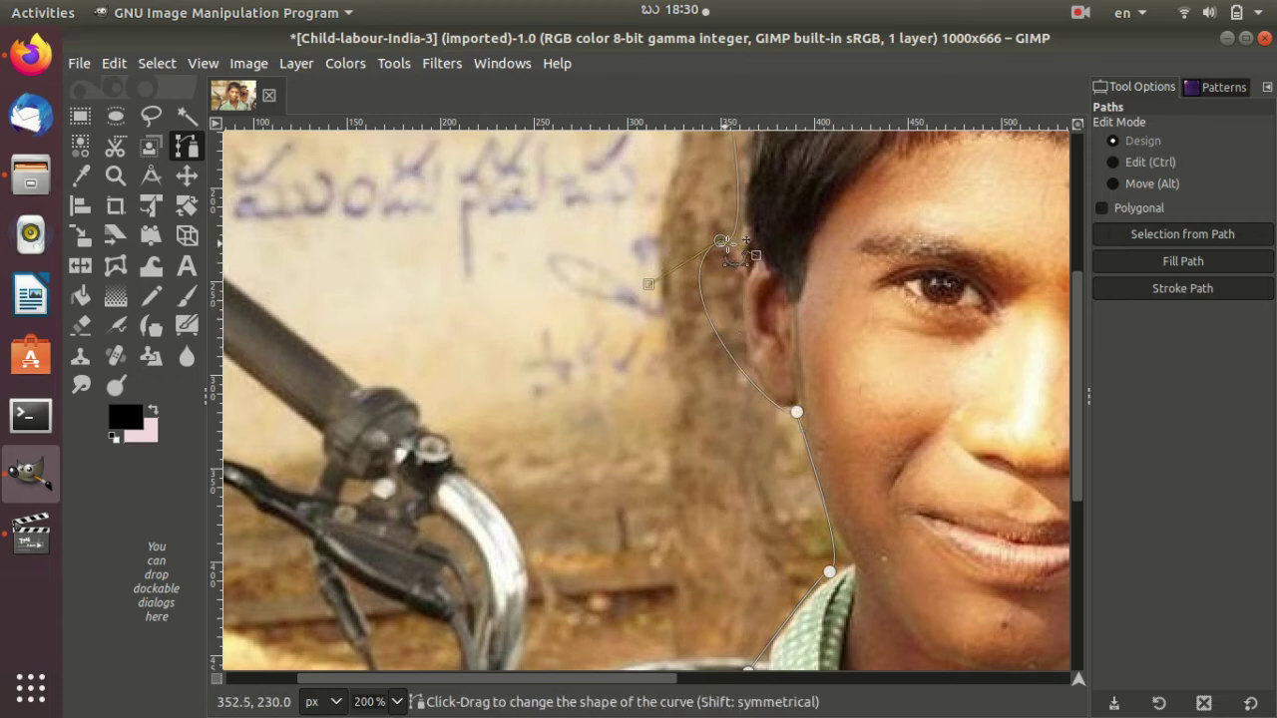
drag(743, 248, 761, 243)
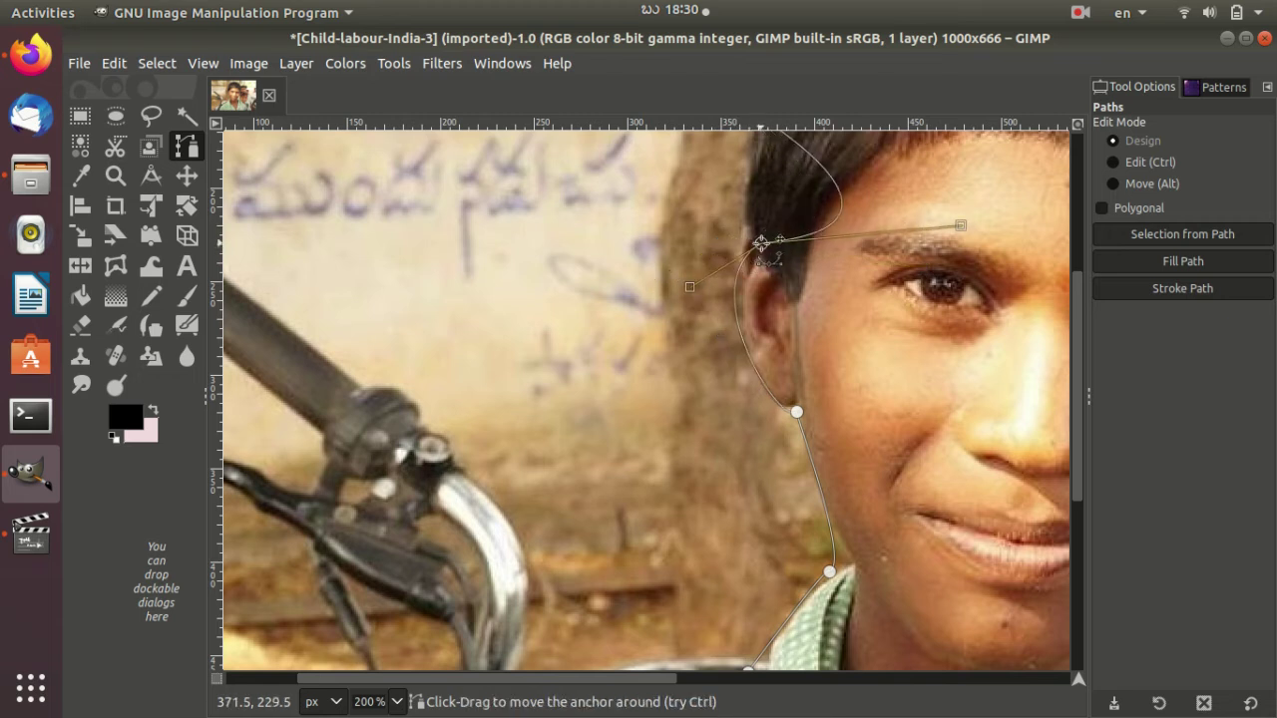
Pull the path left along the hairline and nudge the anchor near the ear
scroll(838, 300, up, 5)
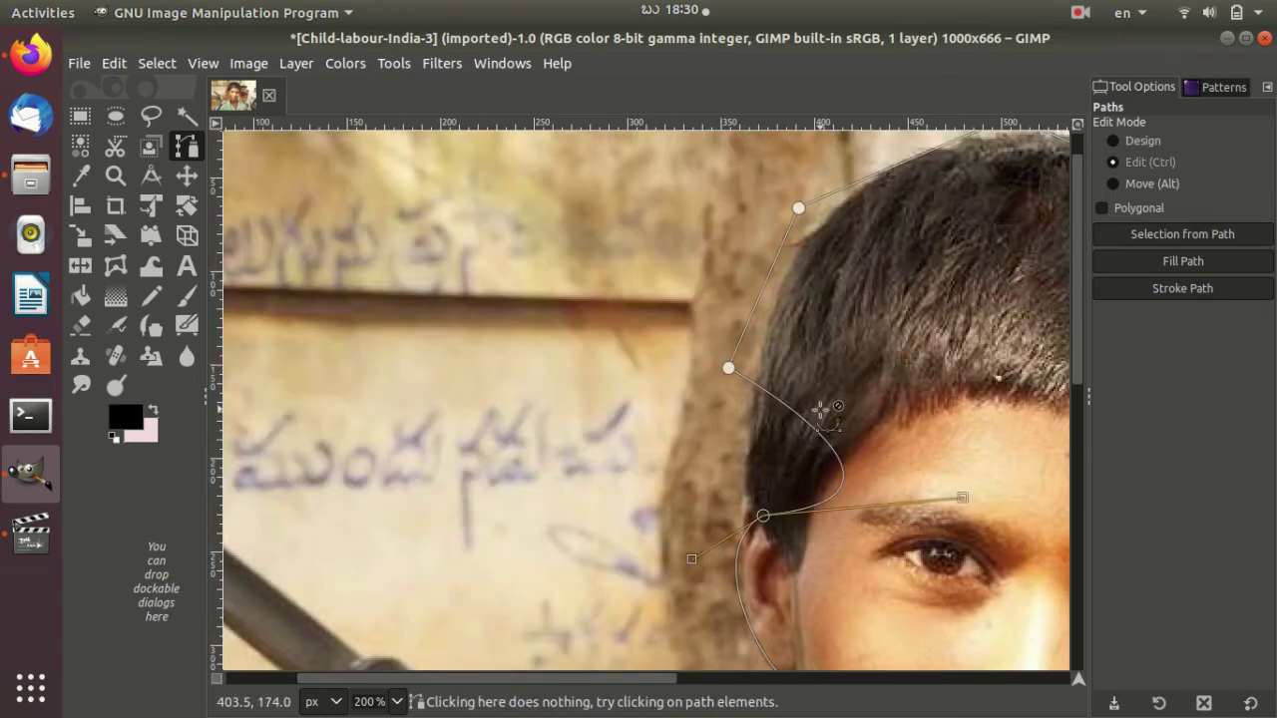
drag(729, 368, 731, 333)
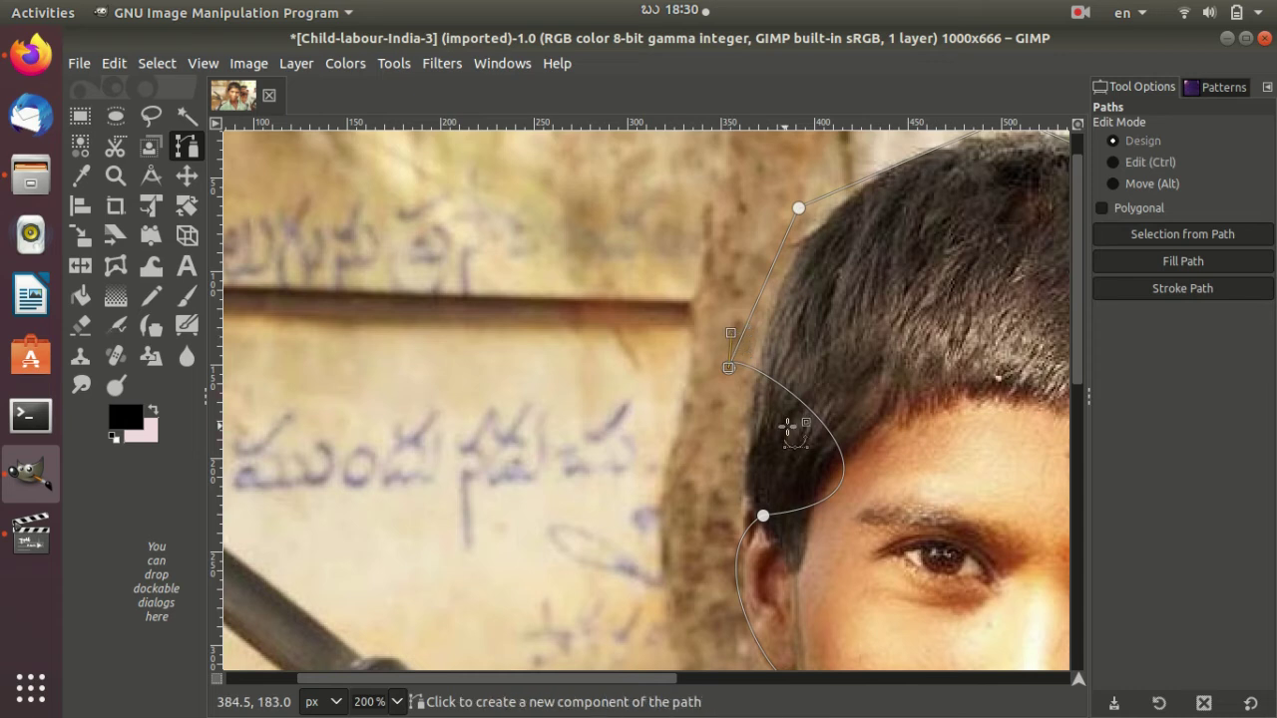
drag(835, 446, 714, 456)
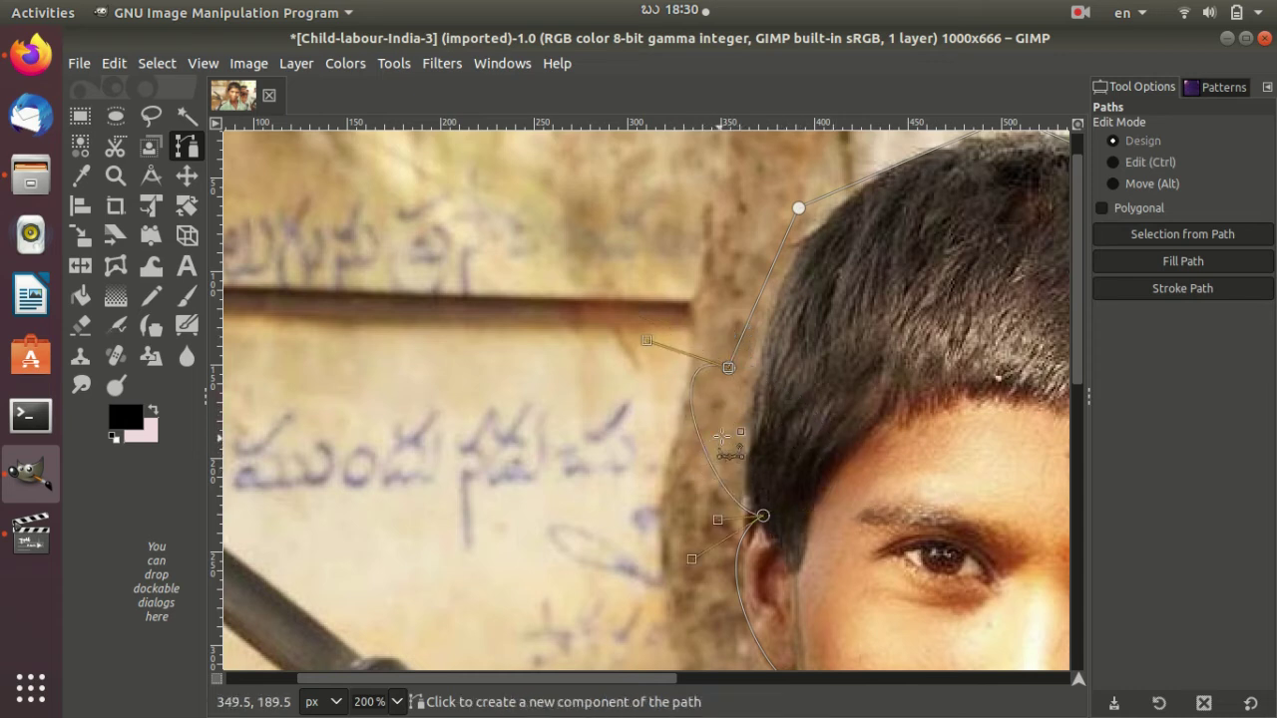
drag(762, 516, 919, 493)
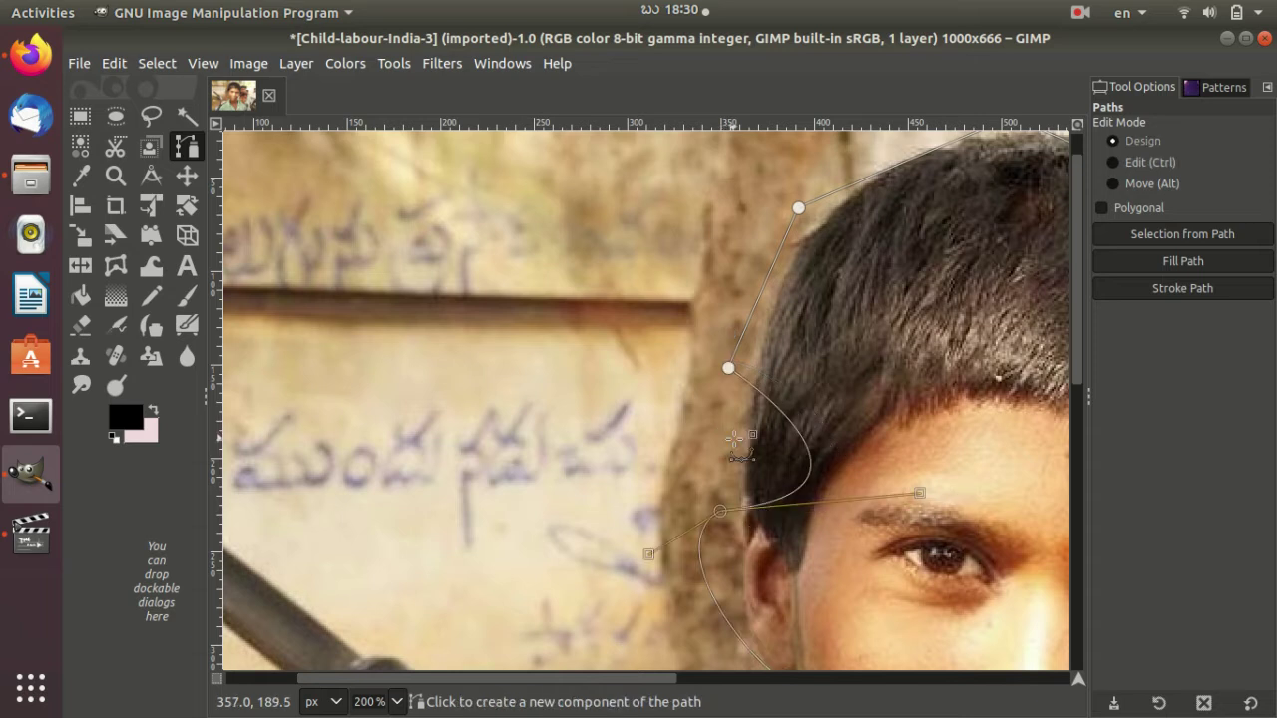
key(ctrl+z)
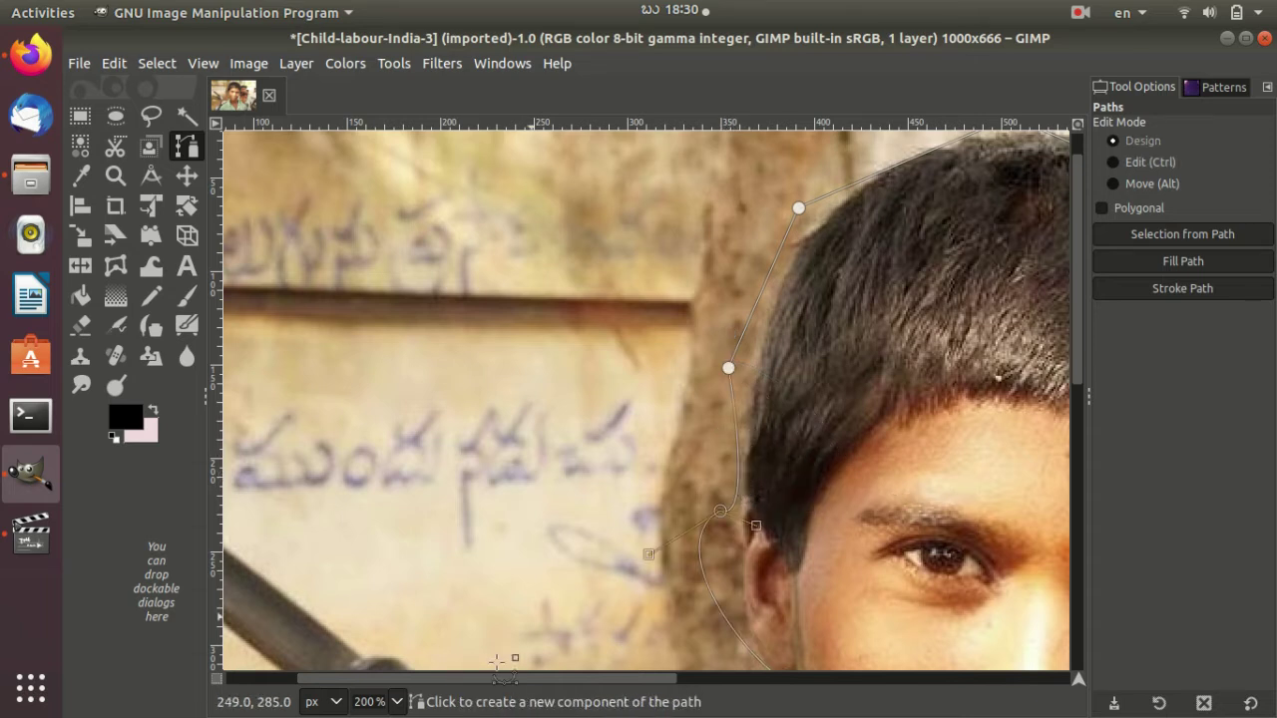
mouse_move(723, 512)
mouse_down()
mouse_move(751, 516)
mouse_move(728, 521)
mouse_up()
Reshape the curves above and against the ear and round the top anchor
scroll(781, 564, down, 5)
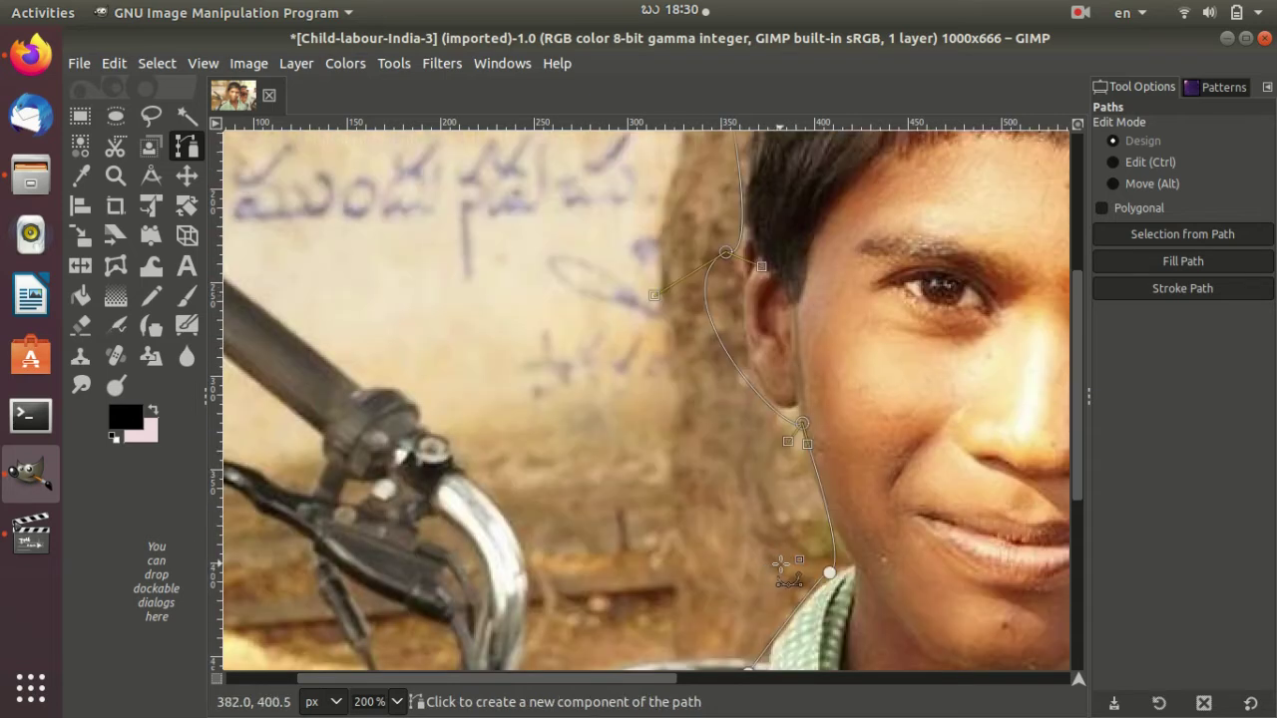
scroll(781, 564, up, 3)
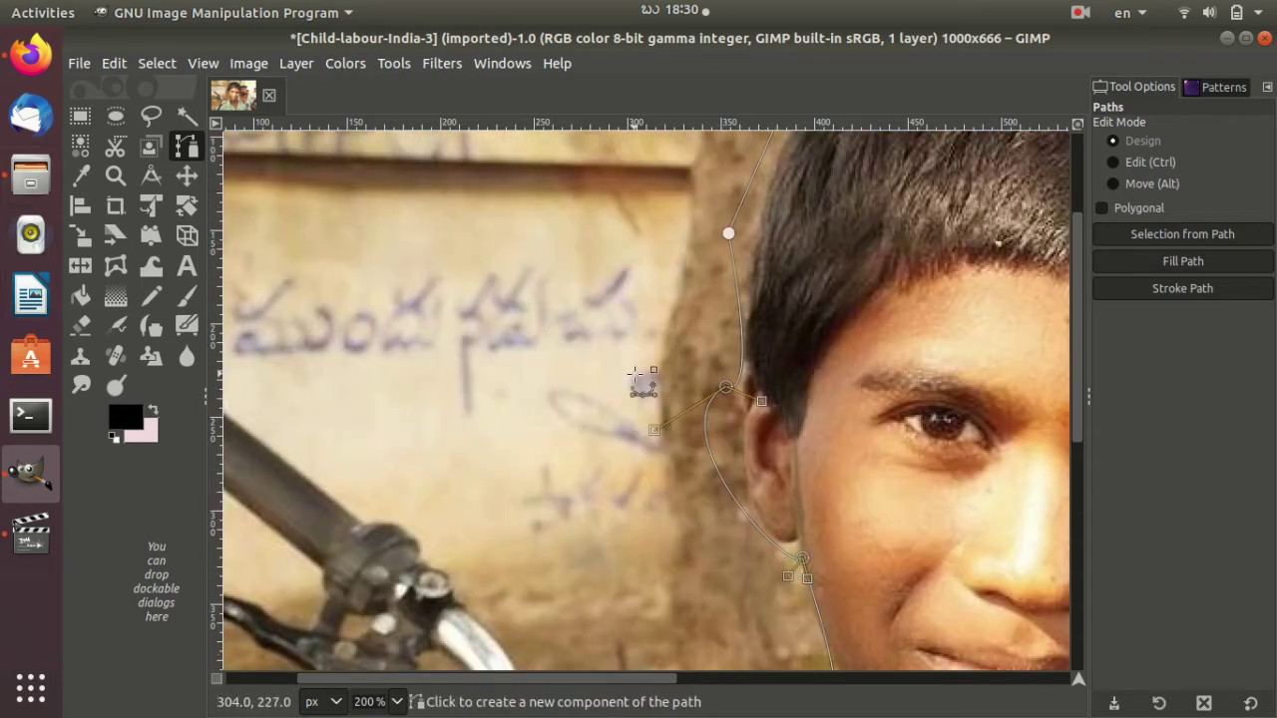
key(ctrl)
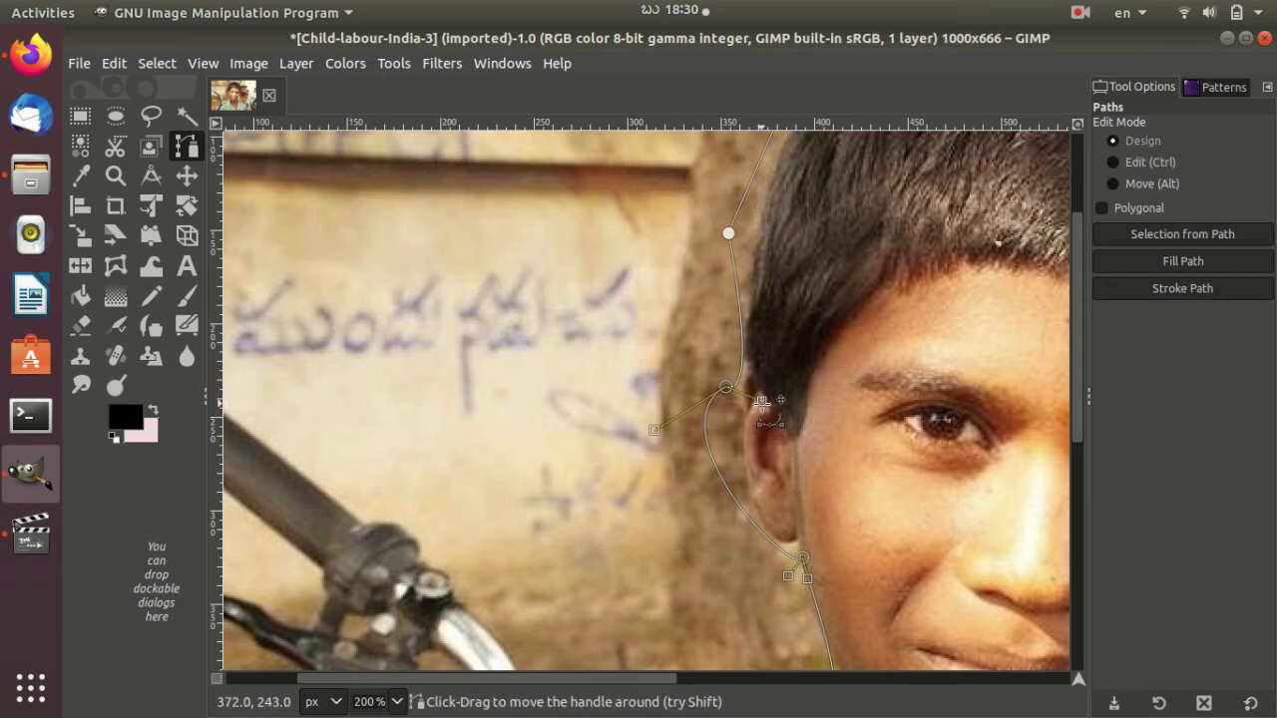
mouse_move(761, 398)
mouse_down()
mouse_move(789, 407)
mouse_move(709, 385)
mouse_up()
key(ctrl)
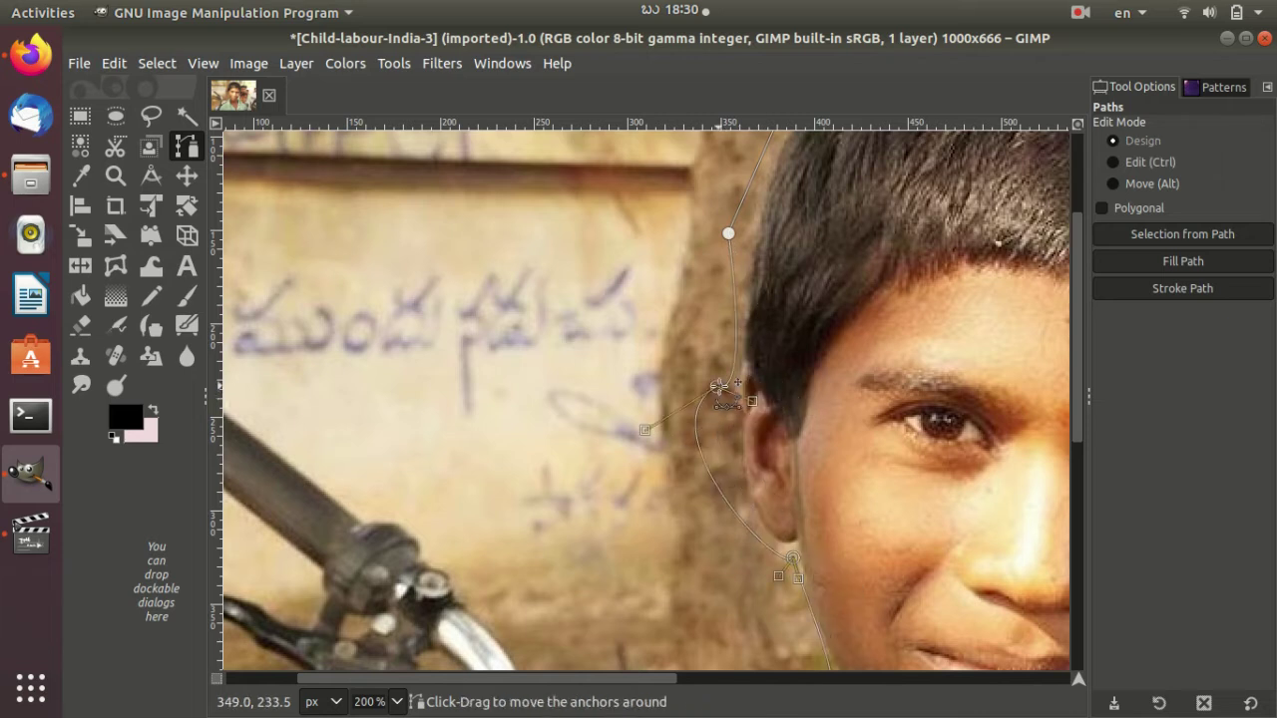
drag(696, 444, 737, 451)
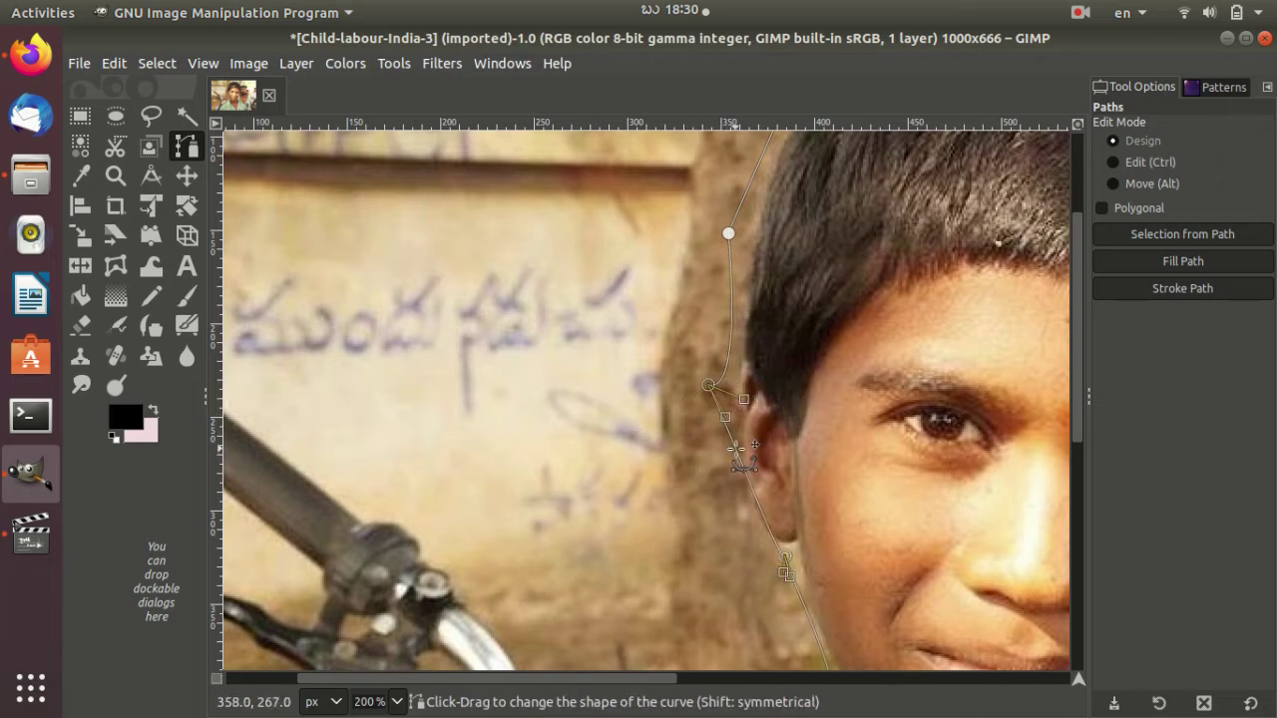
mouse_move(709, 386)
mouse_down()
mouse_move(717, 395)
mouse_move(710, 387)
mouse_up()
key(ctrl)
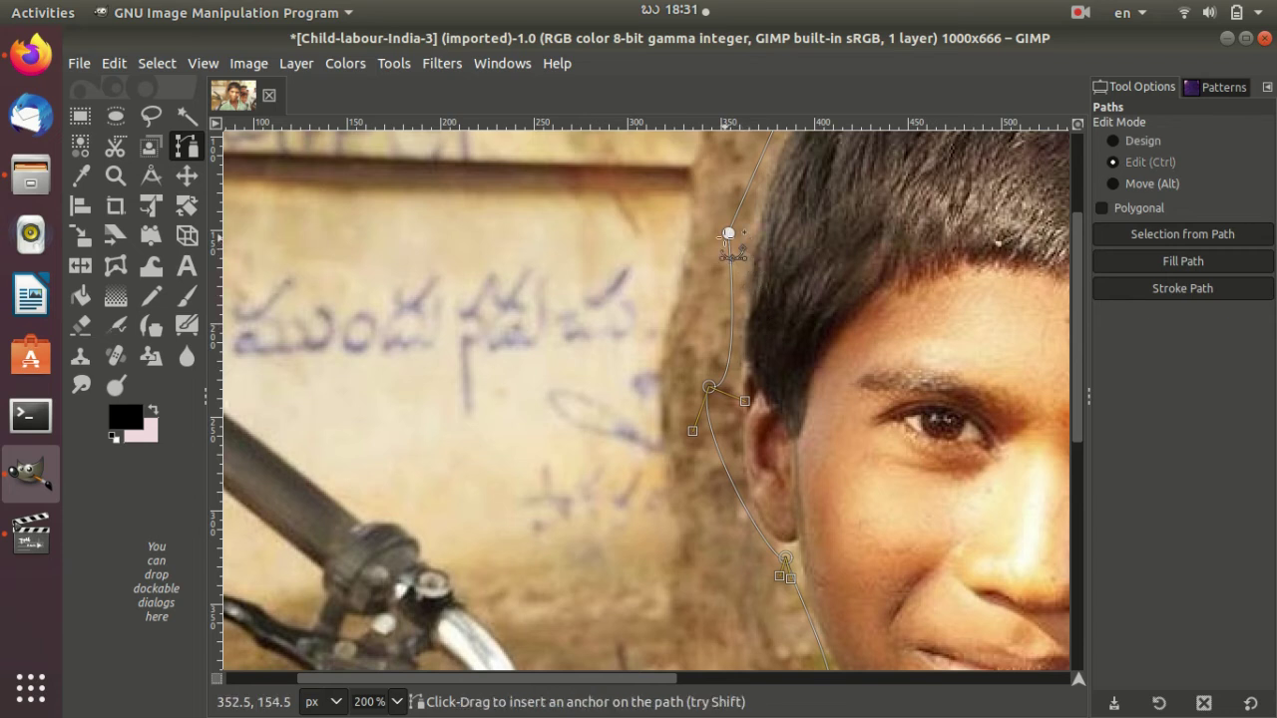
drag(729, 233, 736, 233)
Curve the path over the top of the hair and along its right side
scroll(765, 248, up, 2)
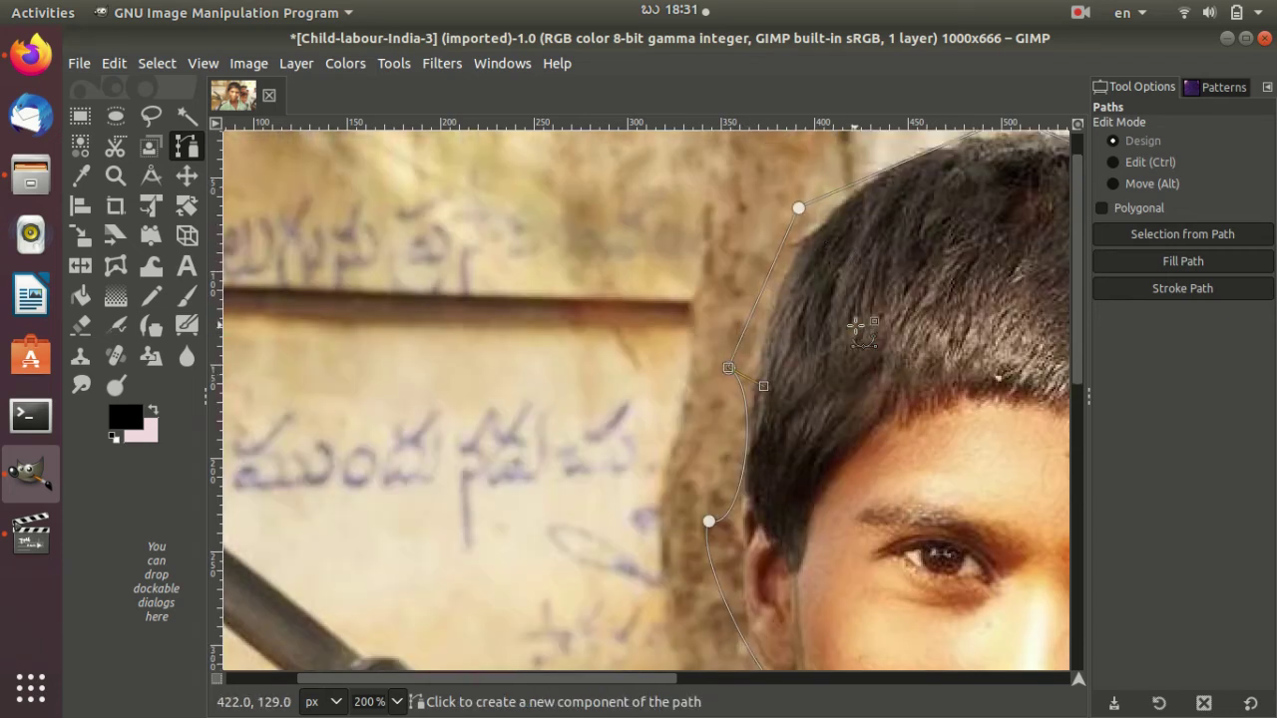
scroll(764, 247, up, 2)
click(798, 255)
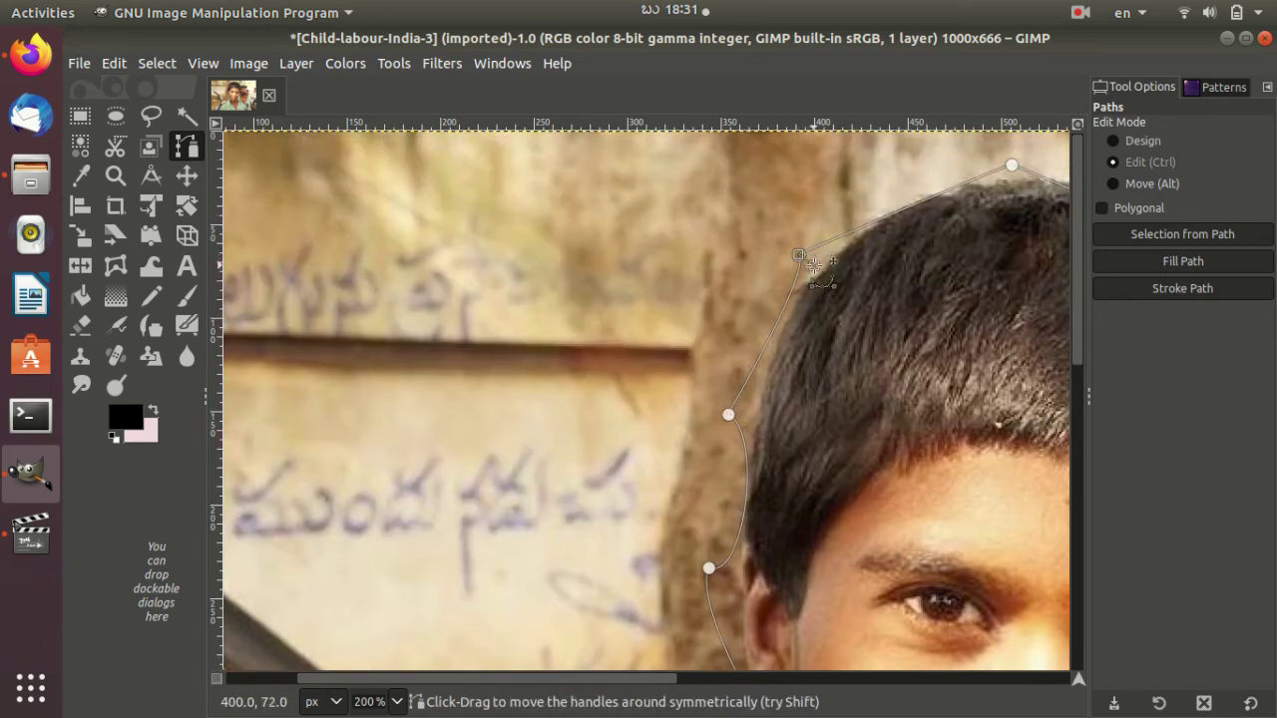
drag(1011, 164, 968, 153)
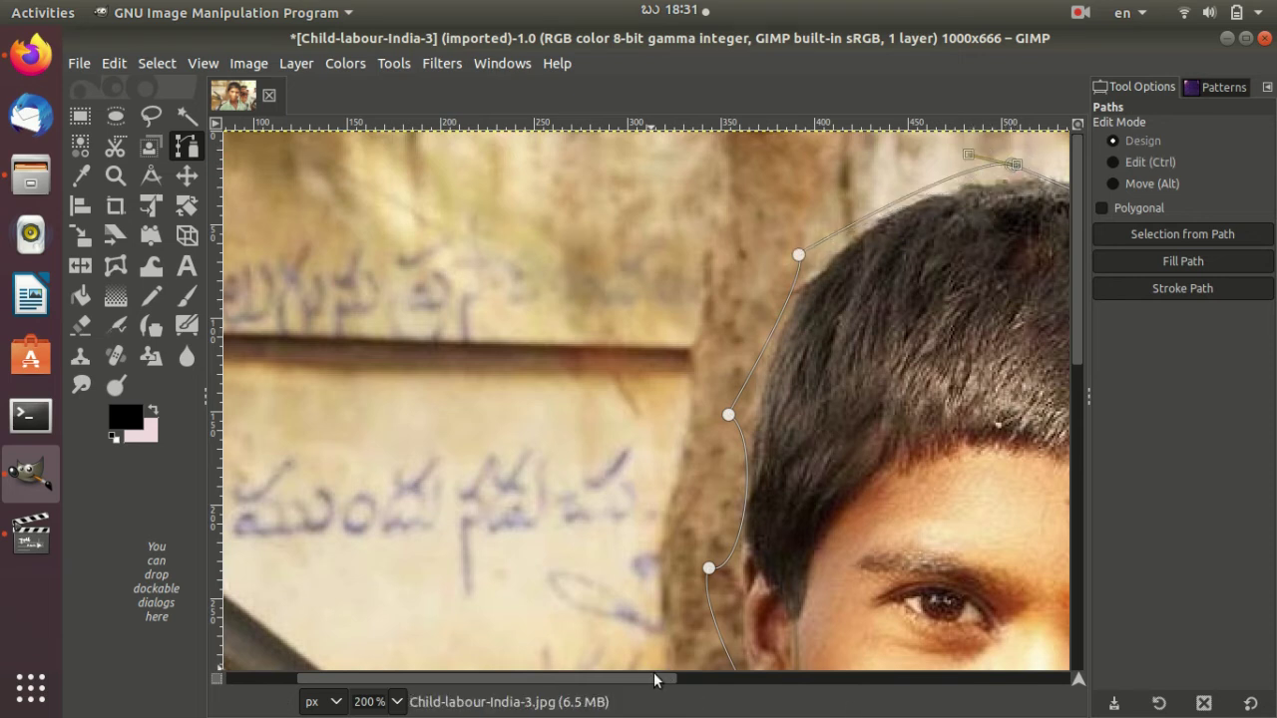
drag(661, 679, 884, 678)
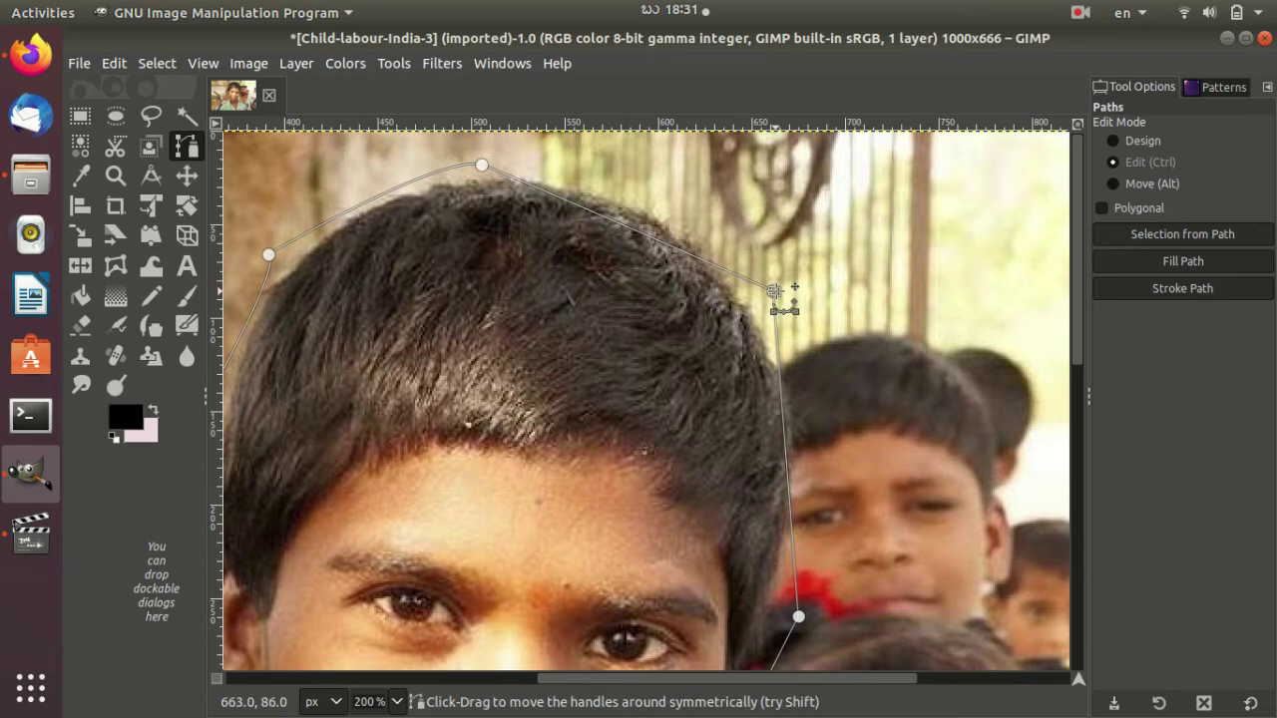
mouse_move(775, 291)
mouse_down()
mouse_move(783, 239)
mouse_move(757, 225)
mouse_up()
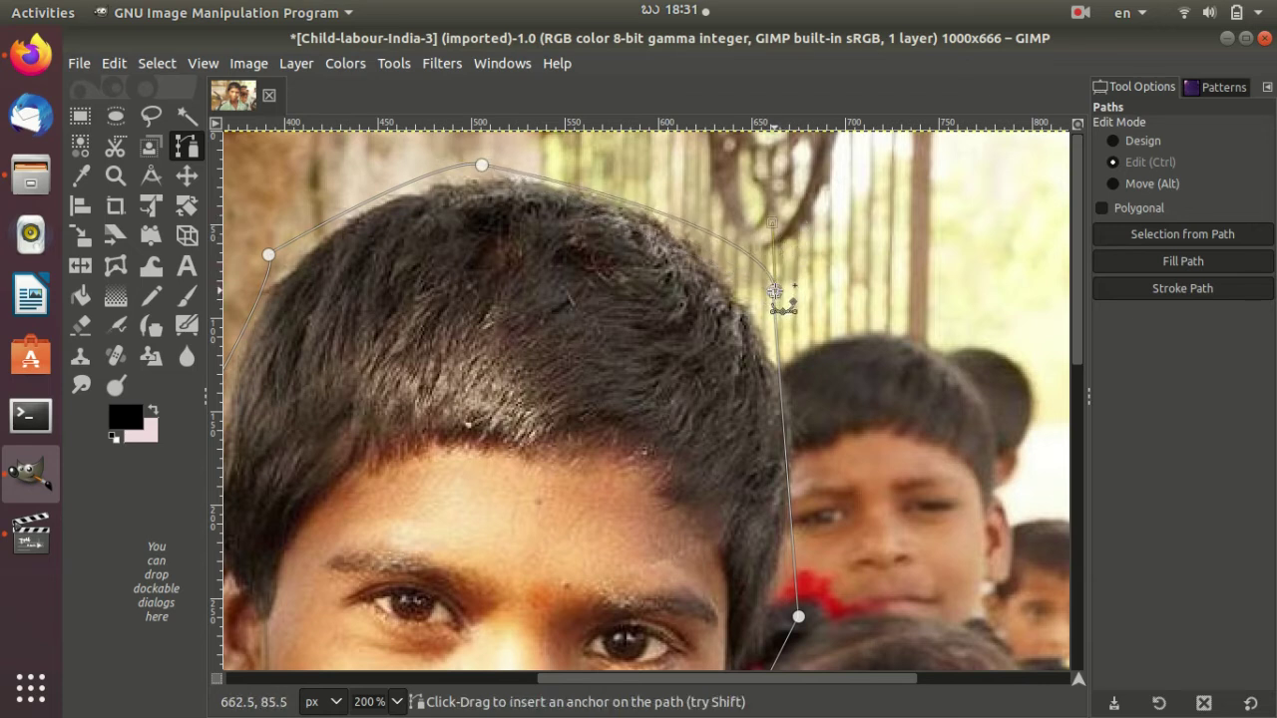
drag(760, 294, 755, 282)
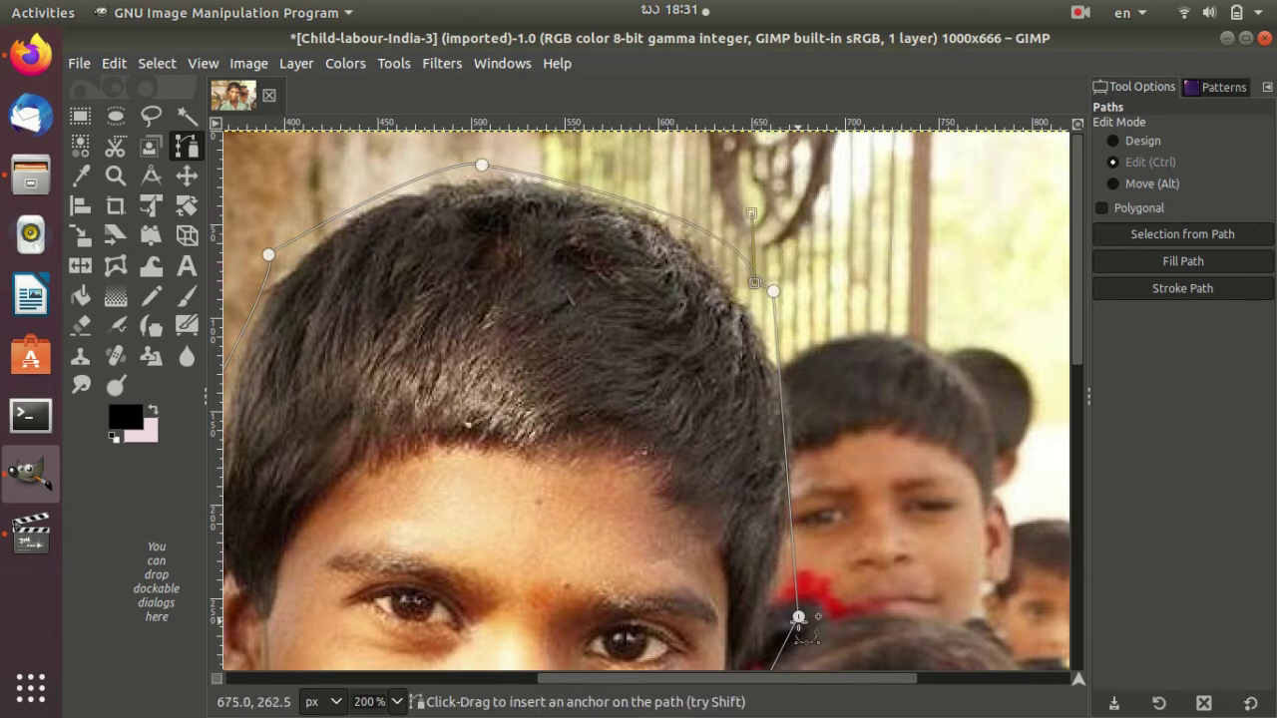
drag(798, 619, 805, 574)
scroll(824, 595, down, 5)
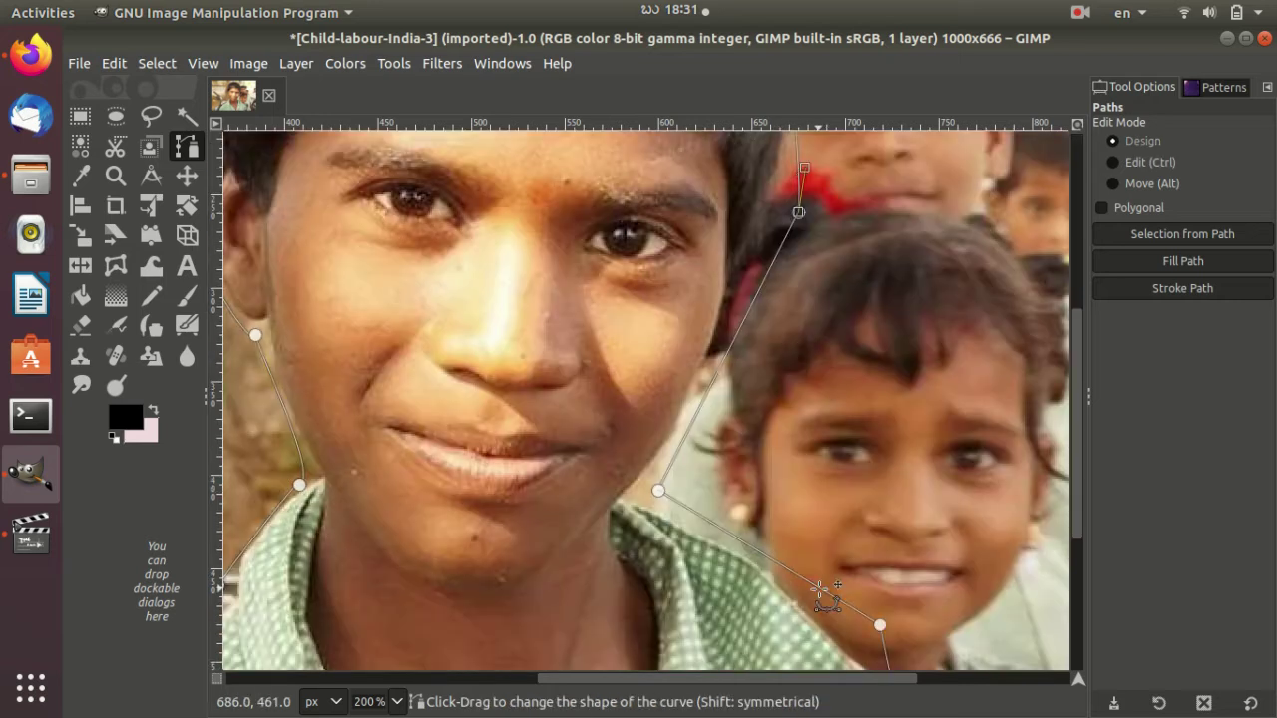
Curve the neck segment, move the red-flower anchor, and nudge the bottom anchor onto the shirt
click(659, 490)
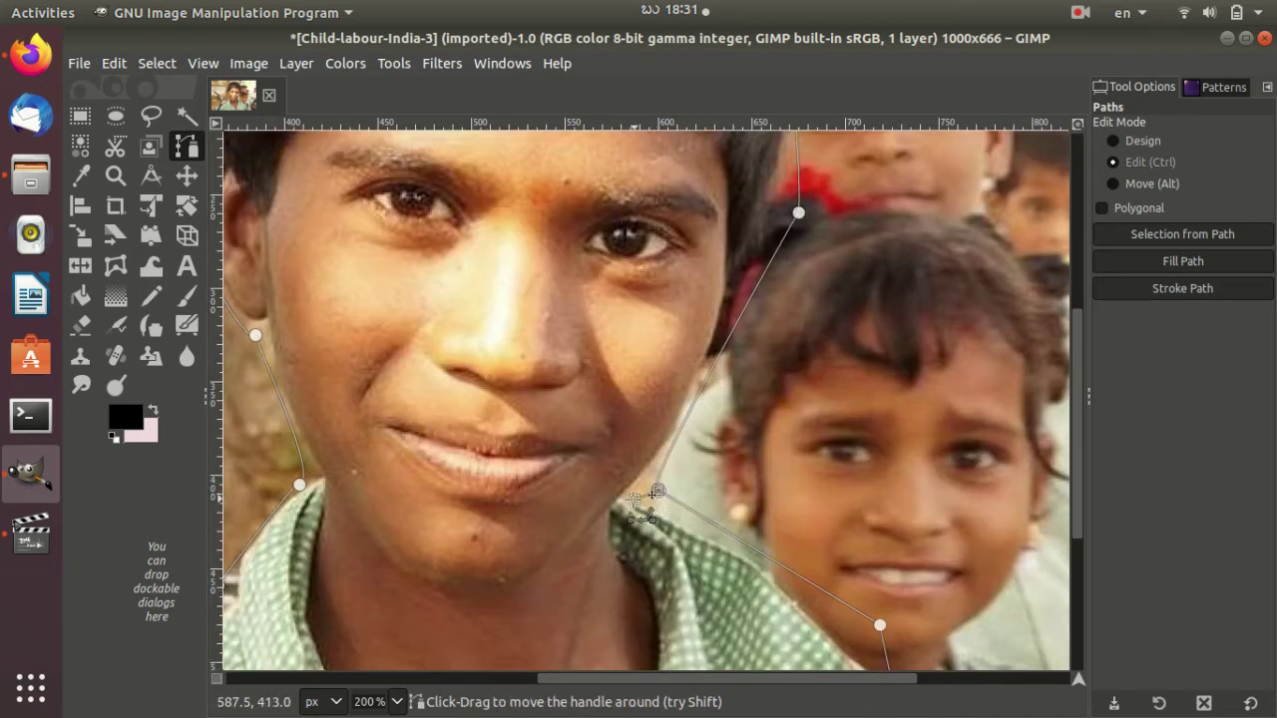
drag(657, 491, 719, 339)
click(796, 212)
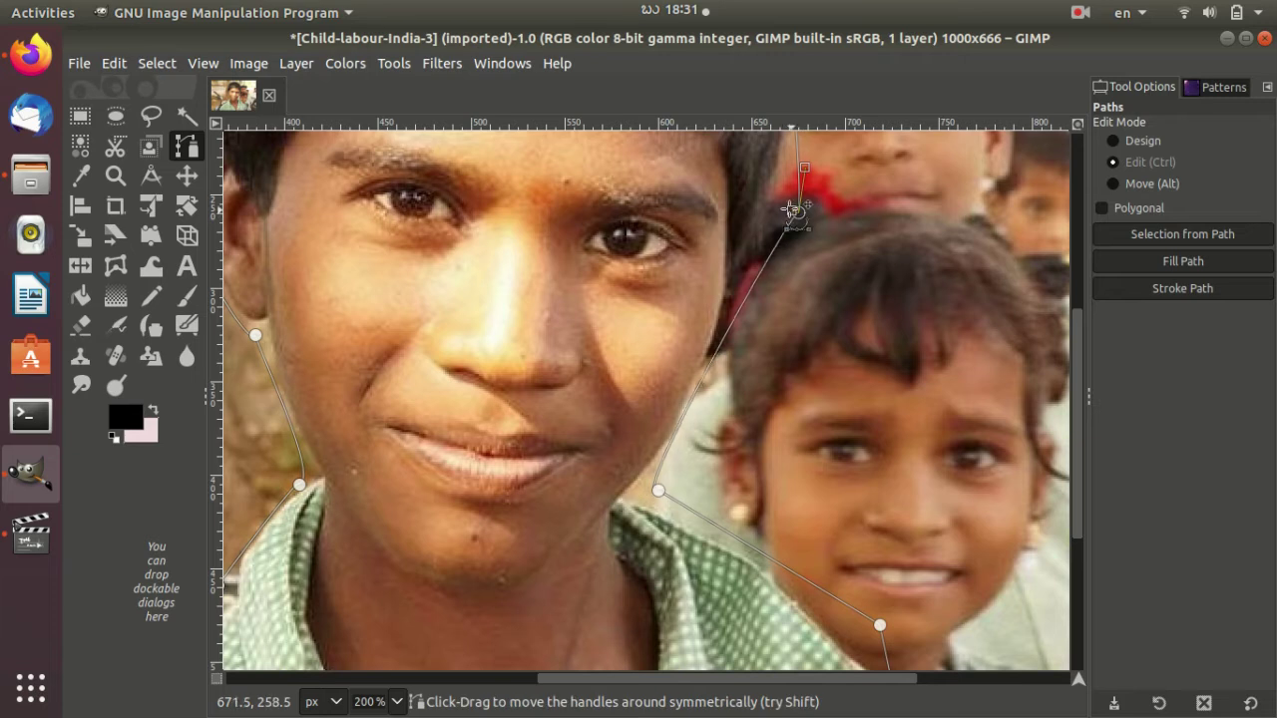
scroll(816, 233, up, 2)
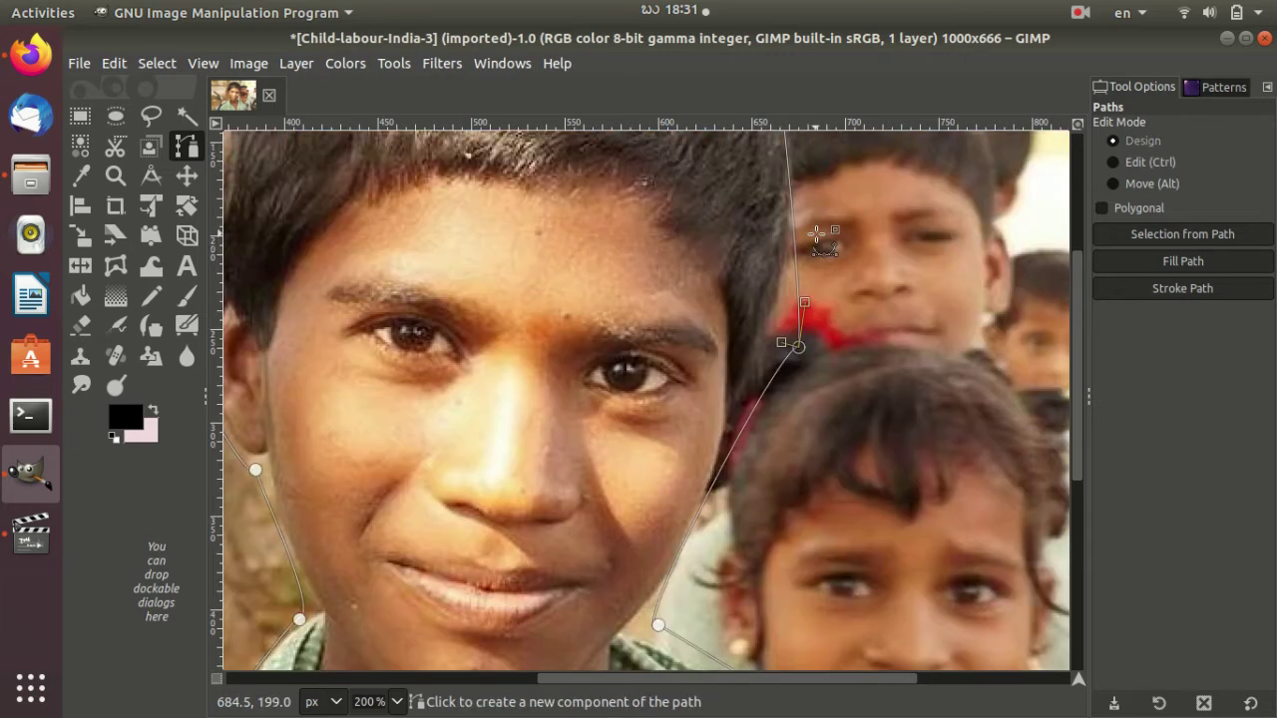
mouse_move(798, 346)
mouse_down()
mouse_move(797, 321)
mouse_move(864, 345)
mouse_move(859, 353)
mouse_up()
scroll(878, 356, down, 6)
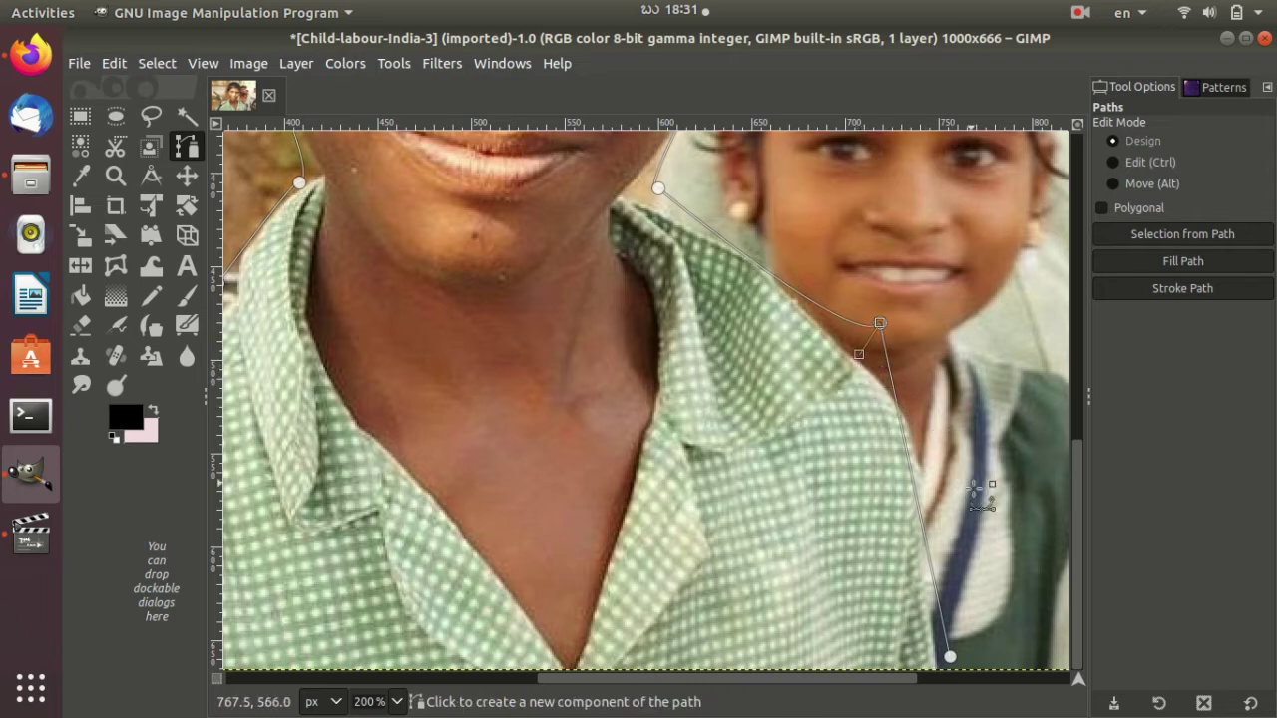
key(ctrl)
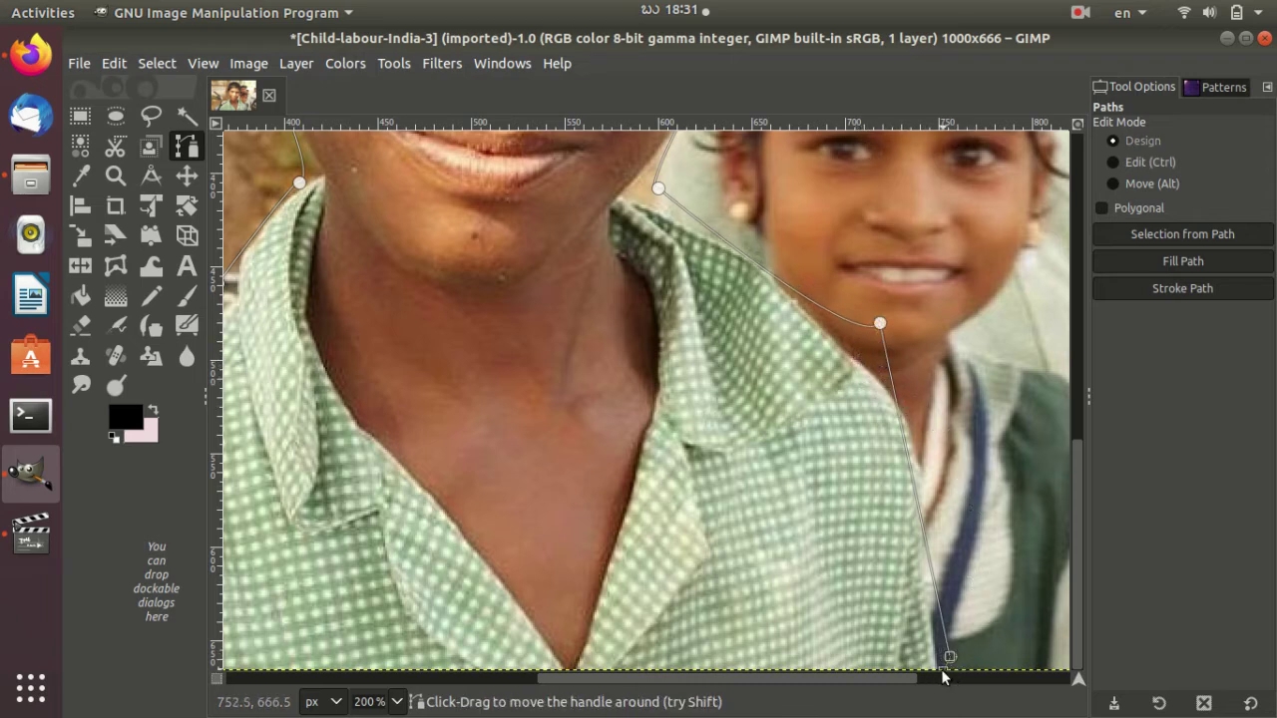
drag(953, 657, 945, 679)
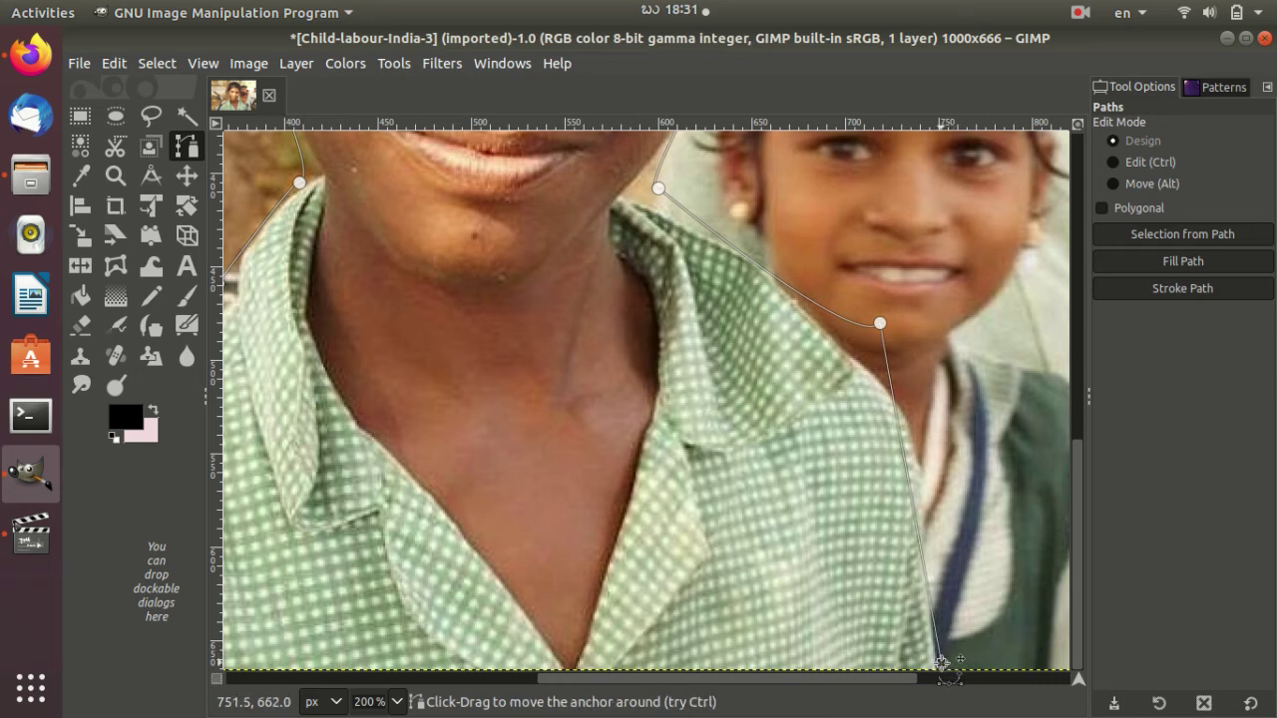
scroll(930, 574, up, 5)
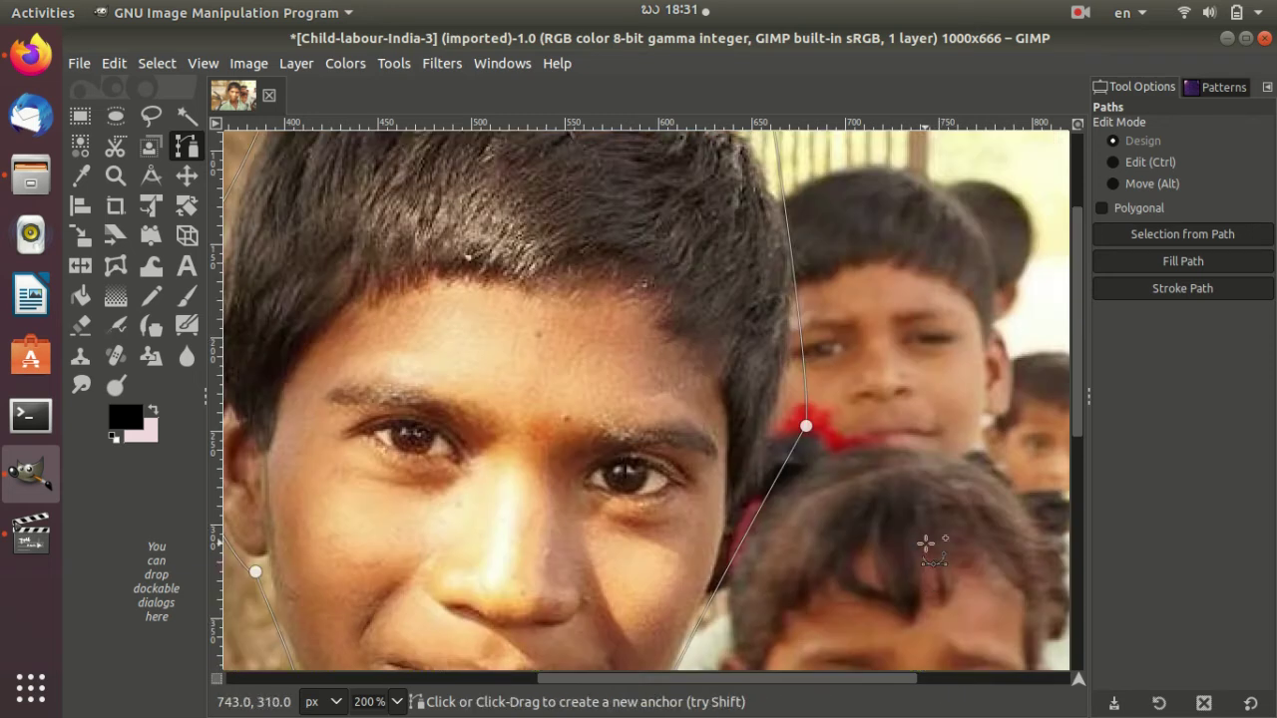
Tighten the red-flower anchor and curve the path along the right side of the hair
mouse_move(808, 428)
mouse_down()
mouse_move(782, 414)
mouse_move(793, 423)
mouse_up()
scroll(793, 423, up, 2)
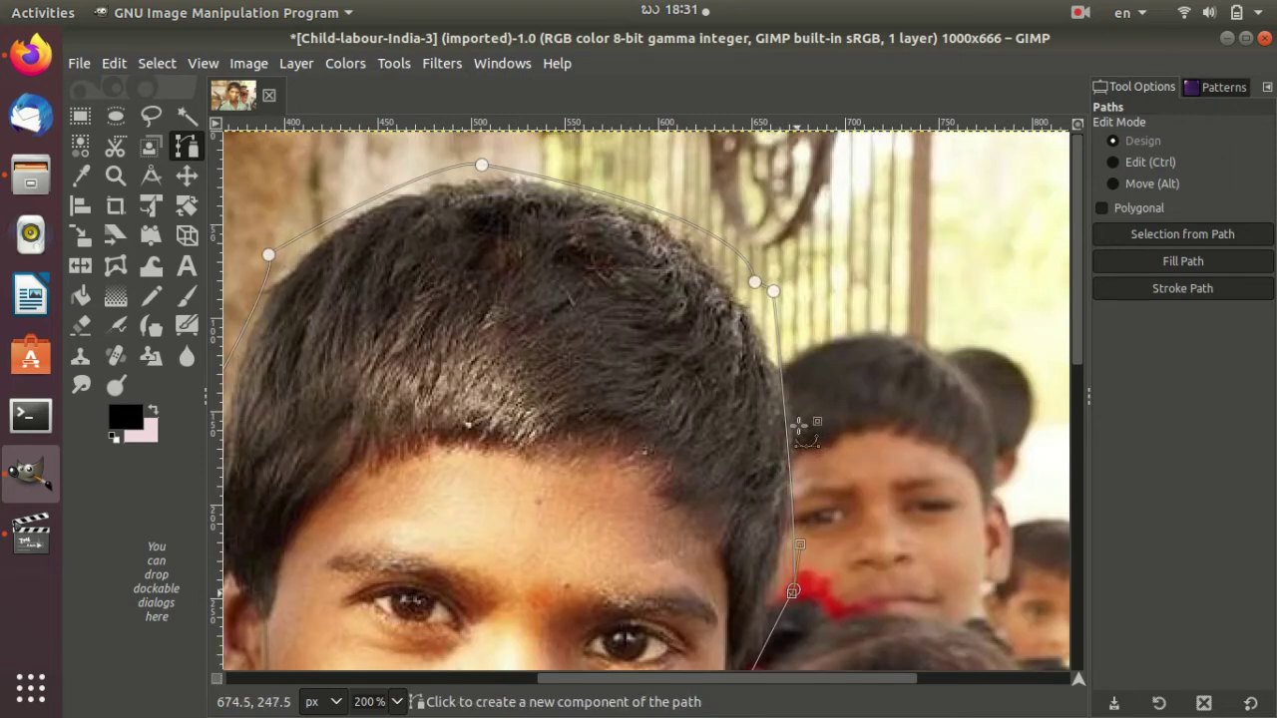
mouse_move(764, 287)
mouse_down()
mouse_move(744, 297)
mouse_move(779, 316)
mouse_move(767, 331)
mouse_up()
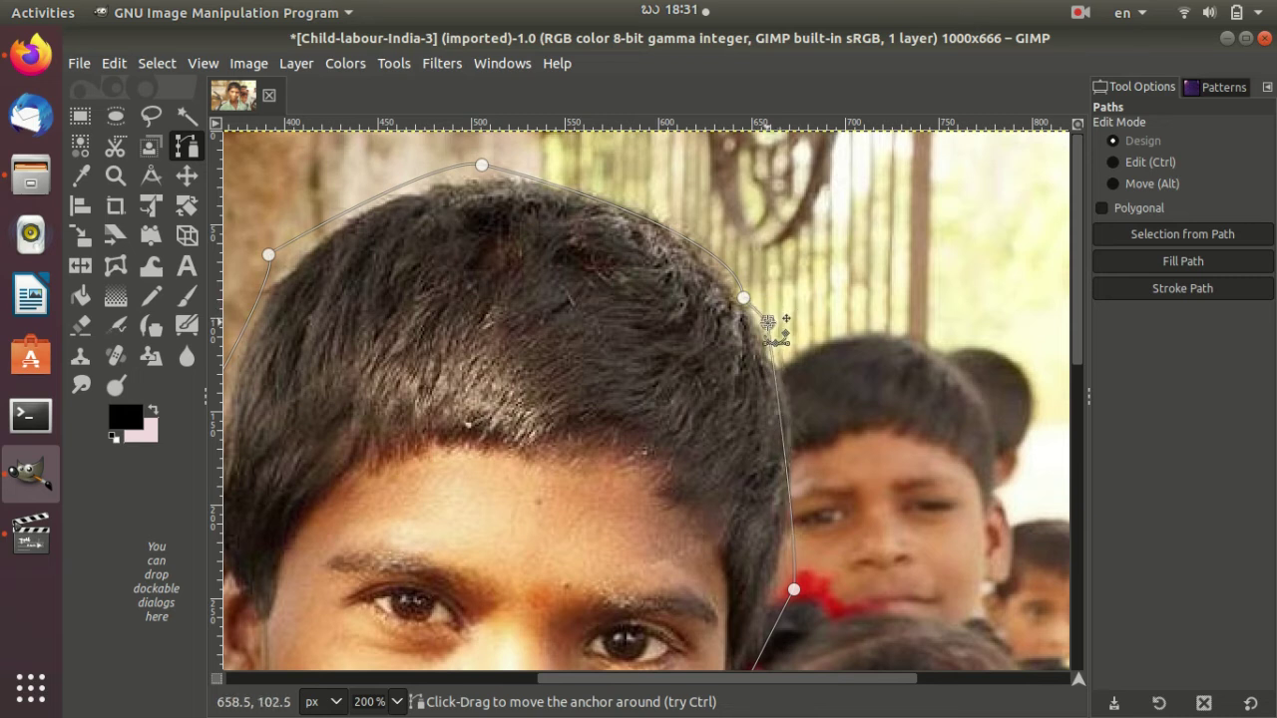
drag(792, 490, 801, 477)
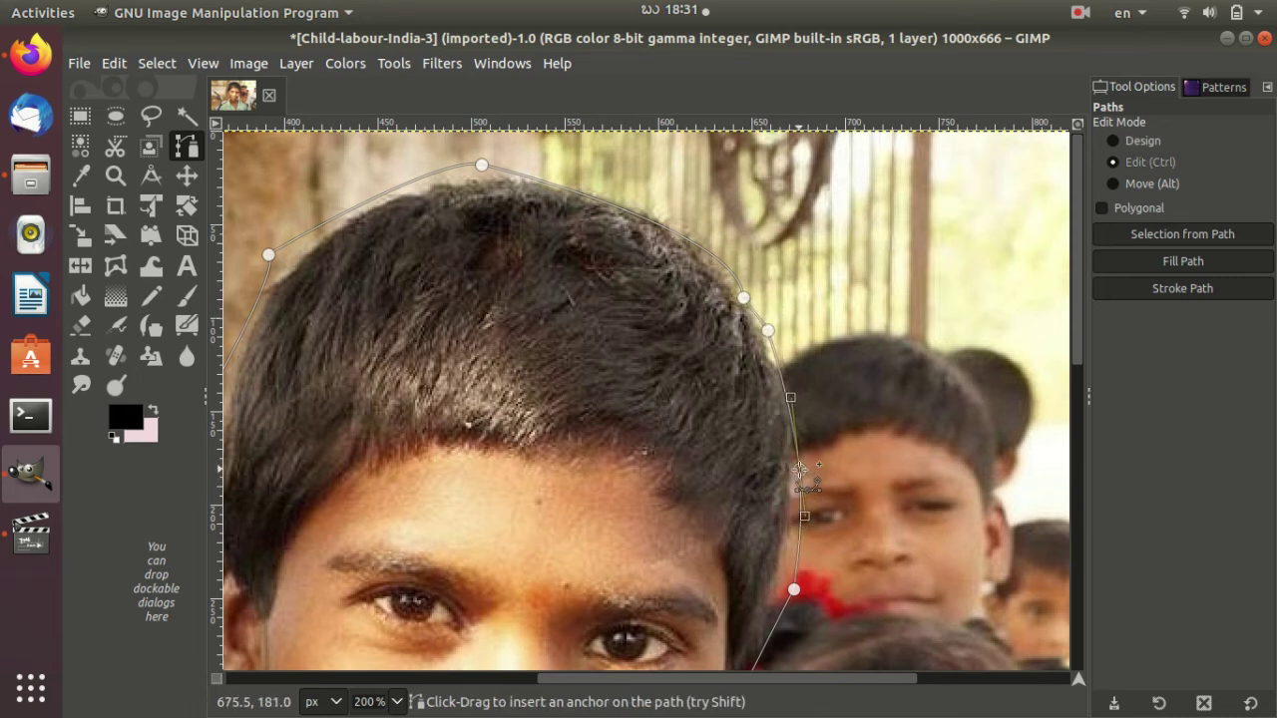
click(800, 465)
click(794, 590)
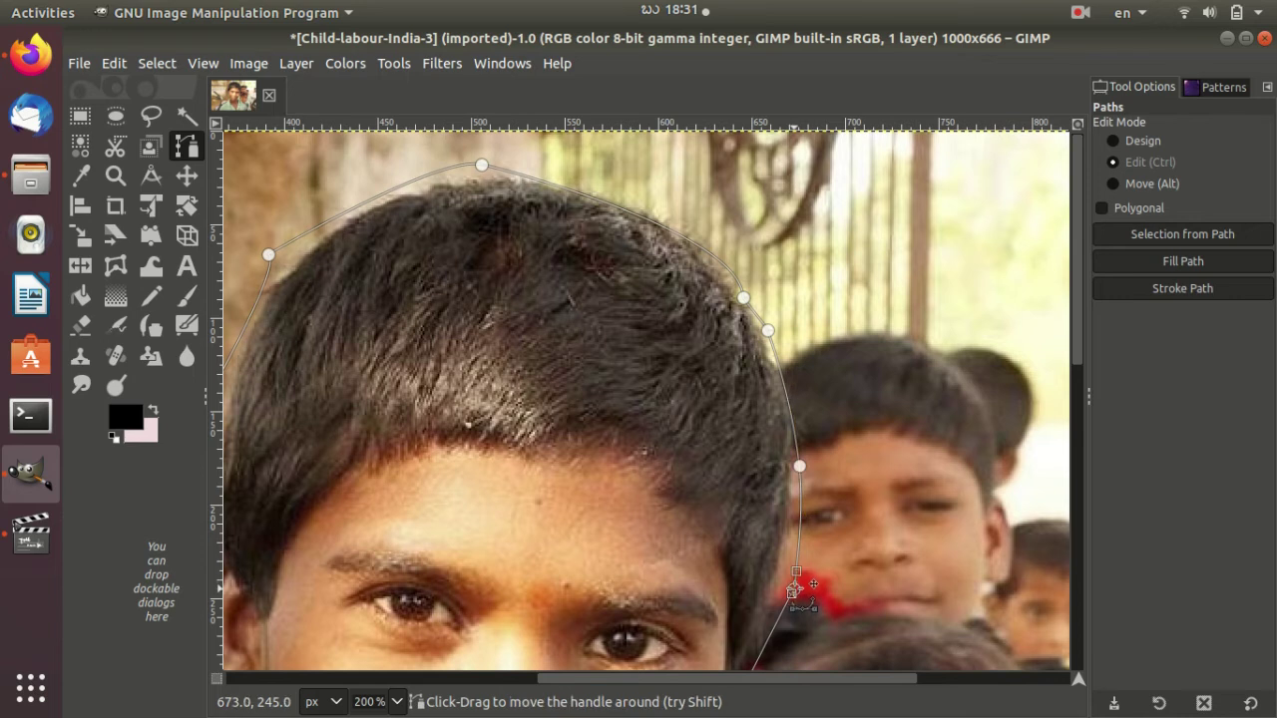
scroll(778, 569, up, 1)
scroll(884, 485, down, 3)
scroll(798, 456, up, 2)
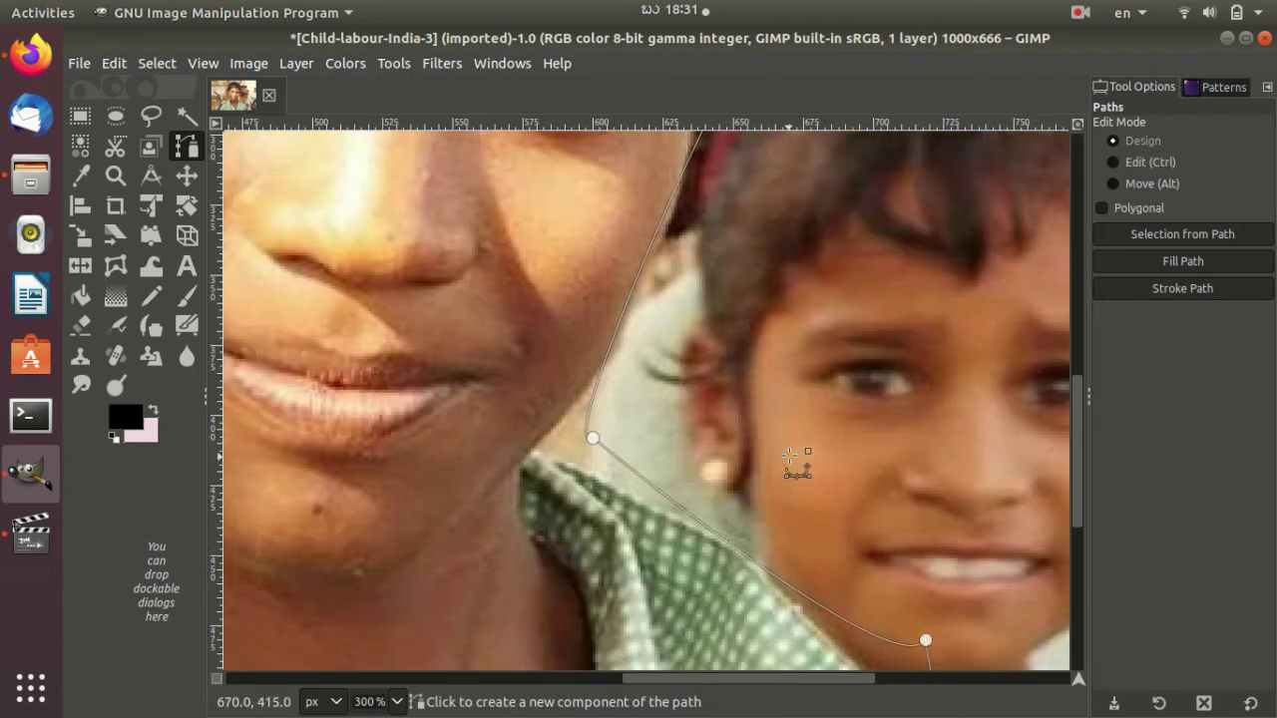
scroll(761, 370, up, 2)
scroll(756, 373, up, 2)
scroll(789, 349, down, 3)
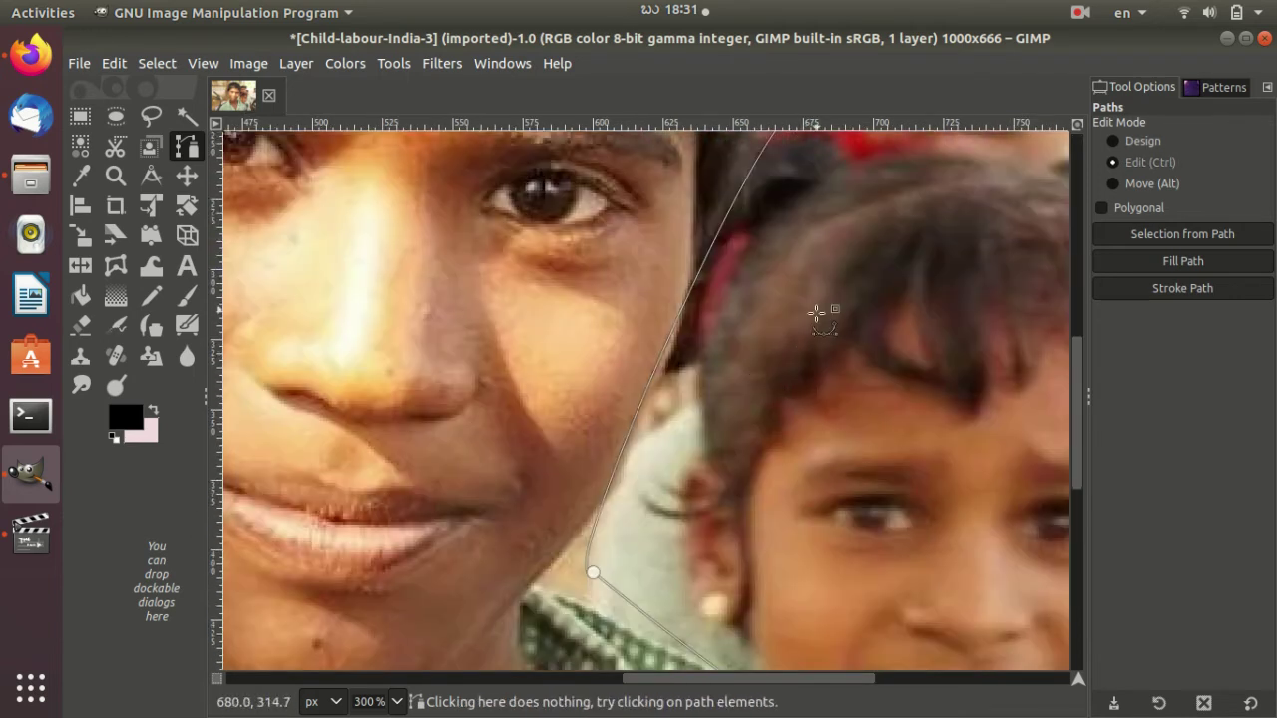
scroll(814, 309, up, 3)
scroll(804, 327, down, 1)
scroll(802, 326, up, 3)
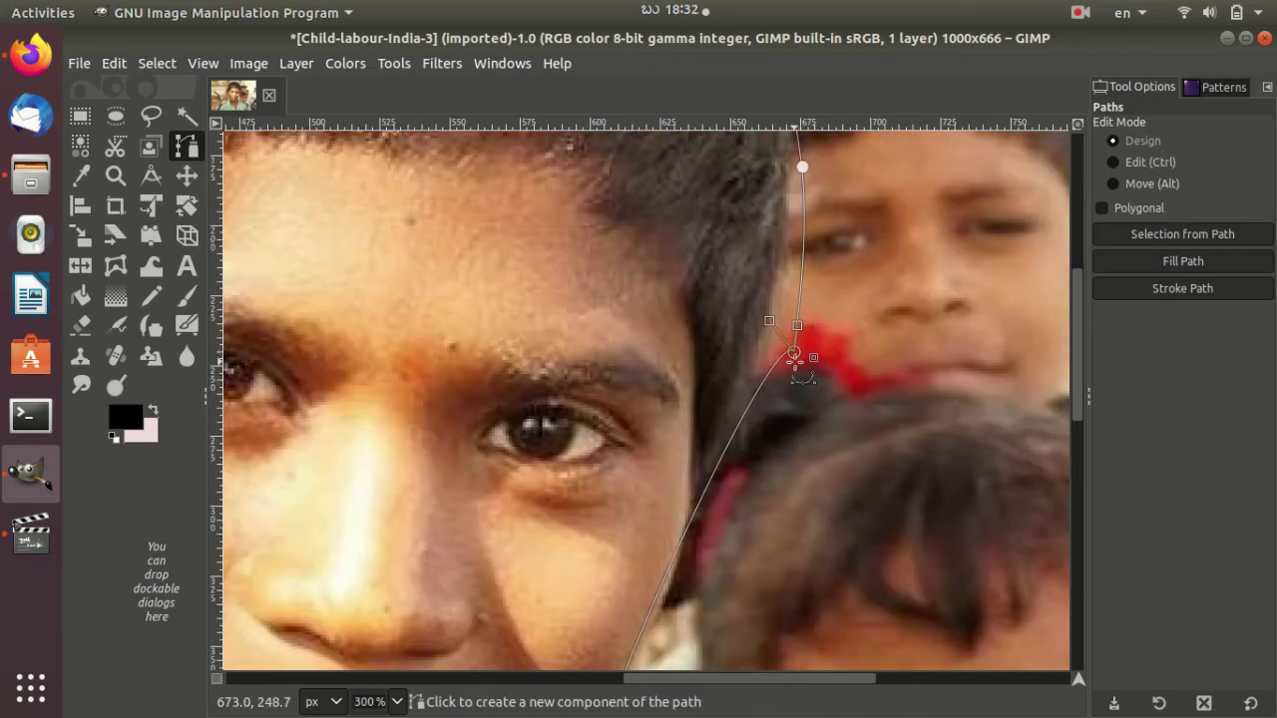
drag(784, 373, 788, 375)
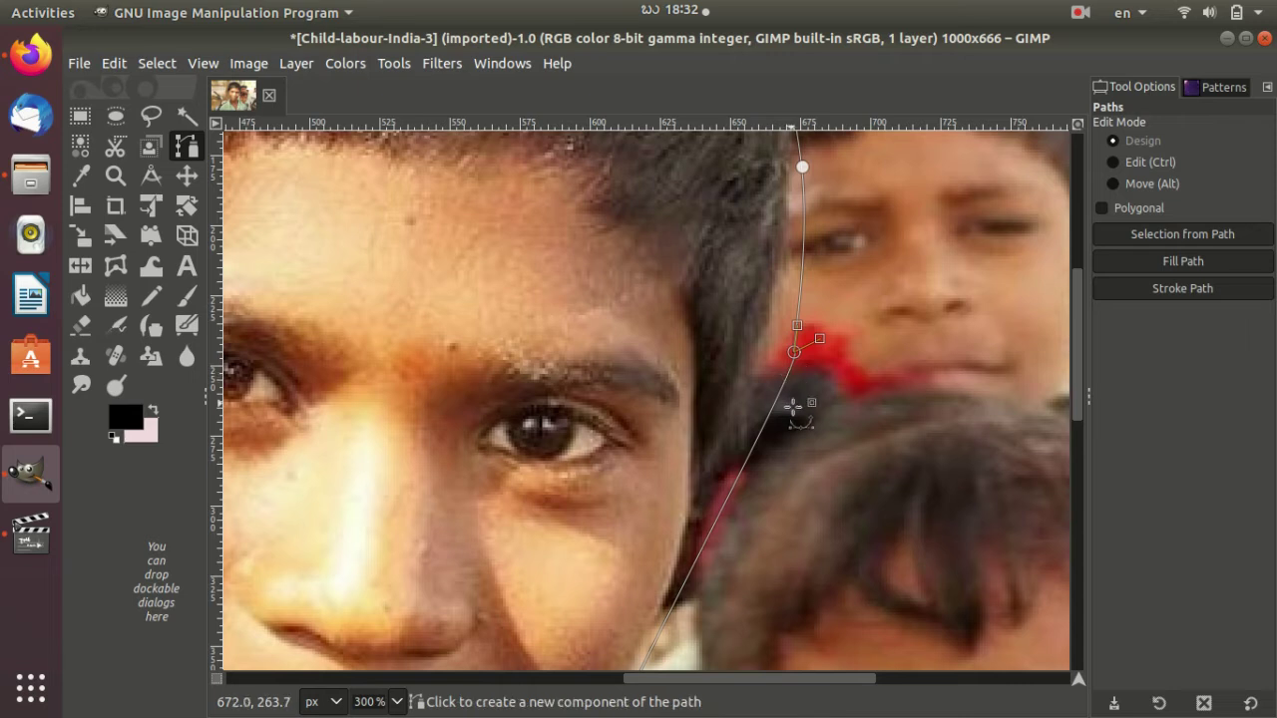
scroll(816, 459, down, 1)
scroll(812, 442, down, 2)
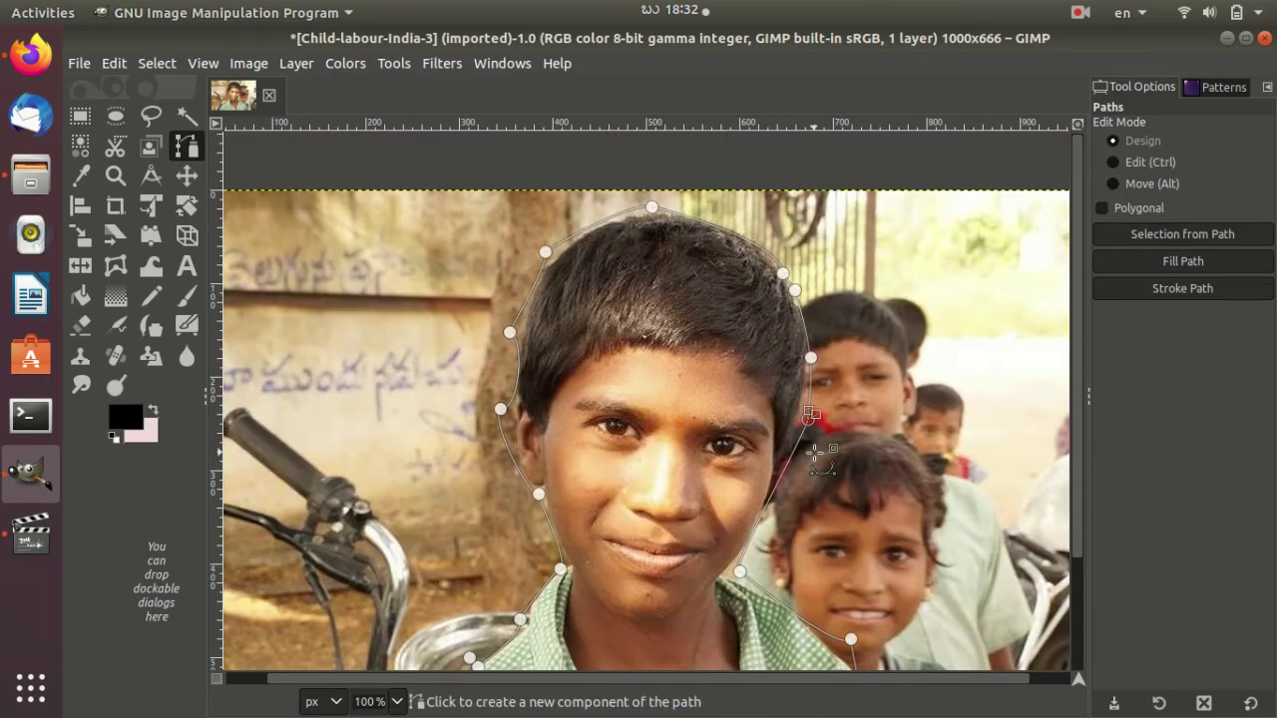
Pull the anchor beside the head inward and adjust the curve along the boy's right cheek
key(ctrl)
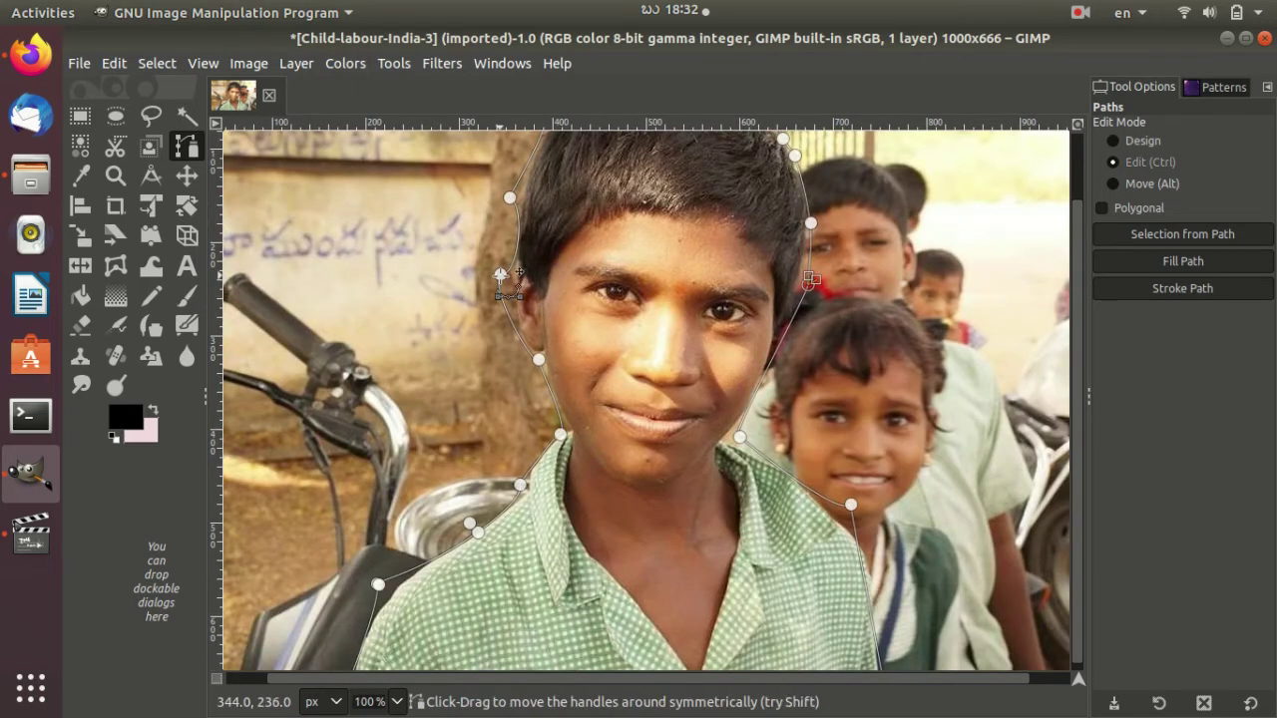
drag(502, 273, 516, 273)
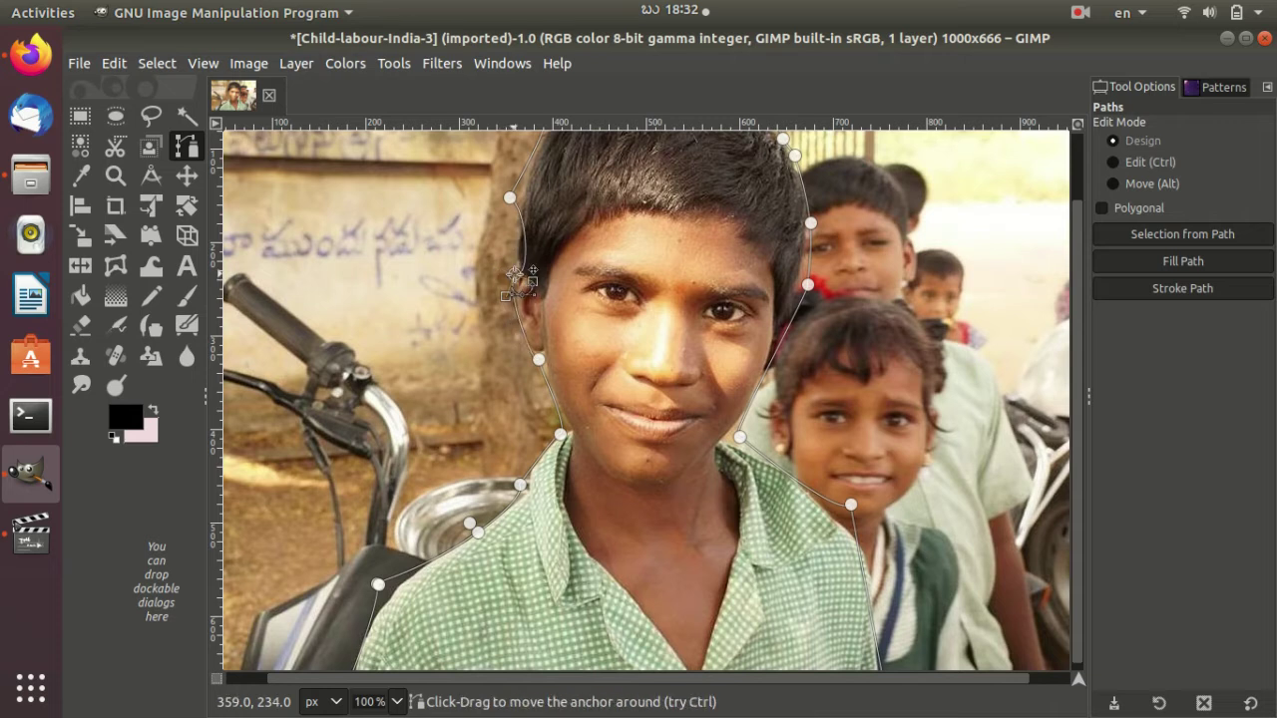
scroll(512, 276, up, 2)
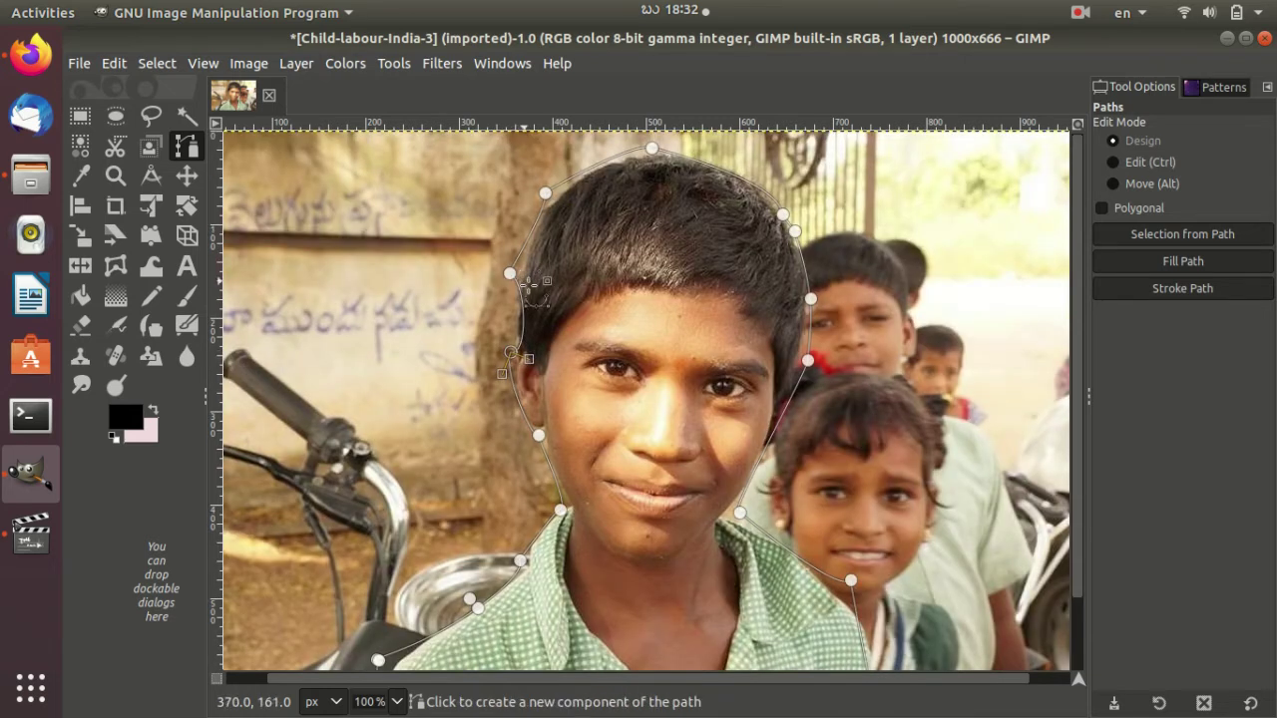
key(ctrl)
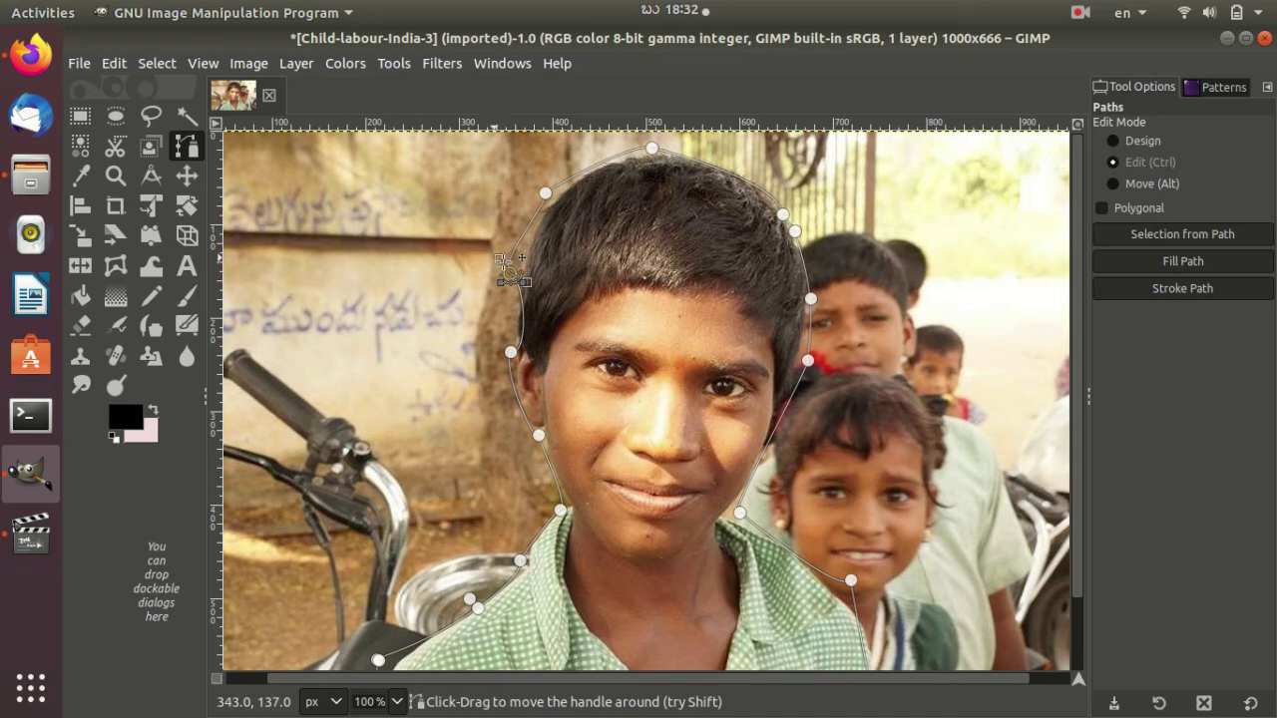
ctrl+click(652, 148)
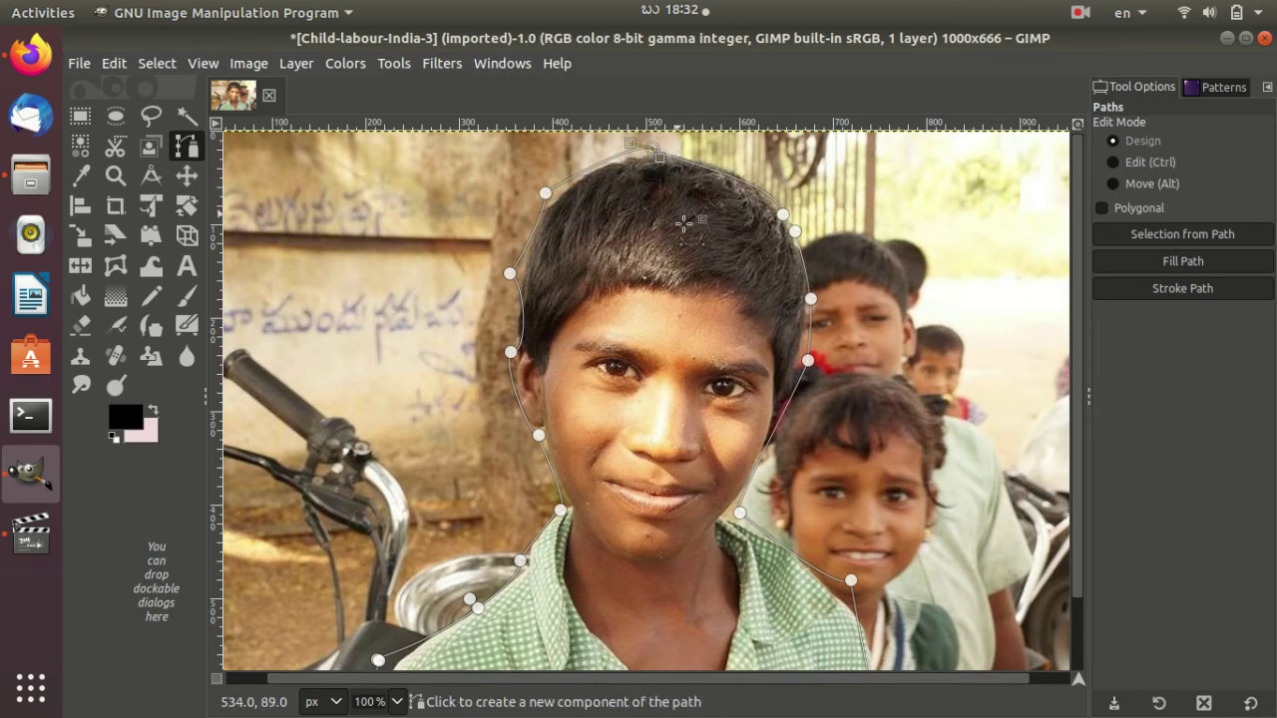
scroll(727, 427, down, 2)
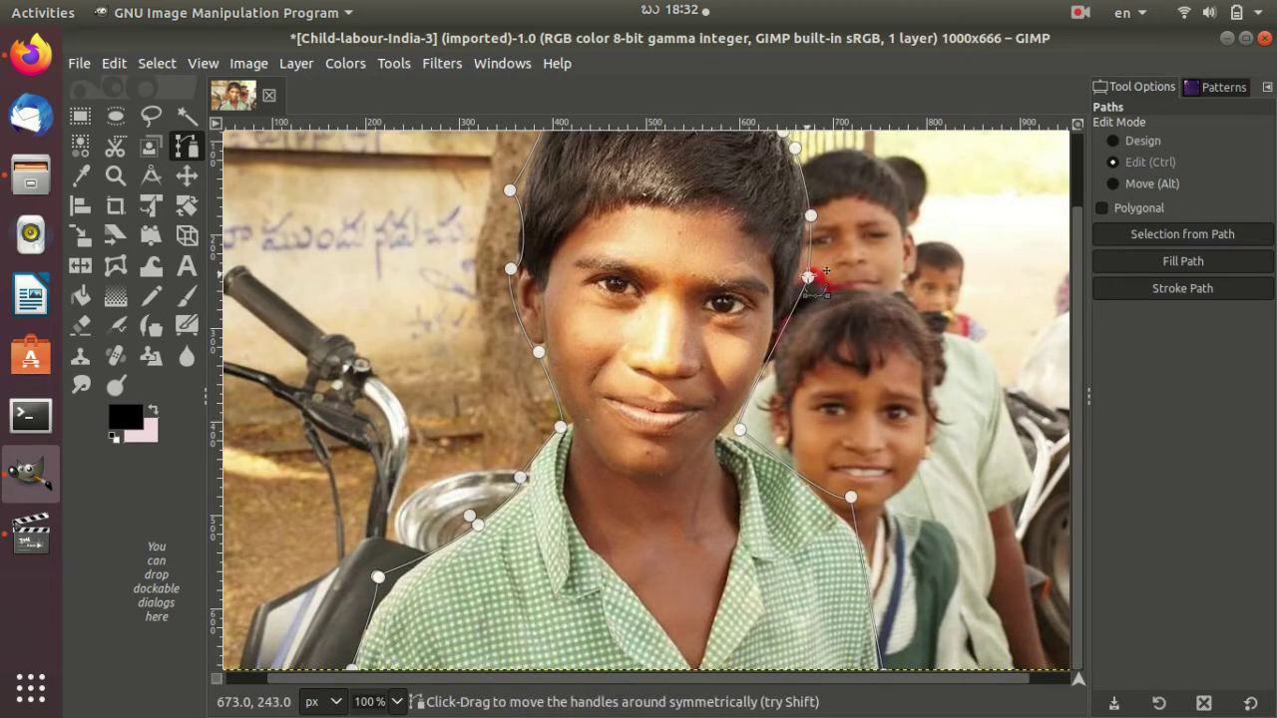
drag(808, 272, 808, 272)
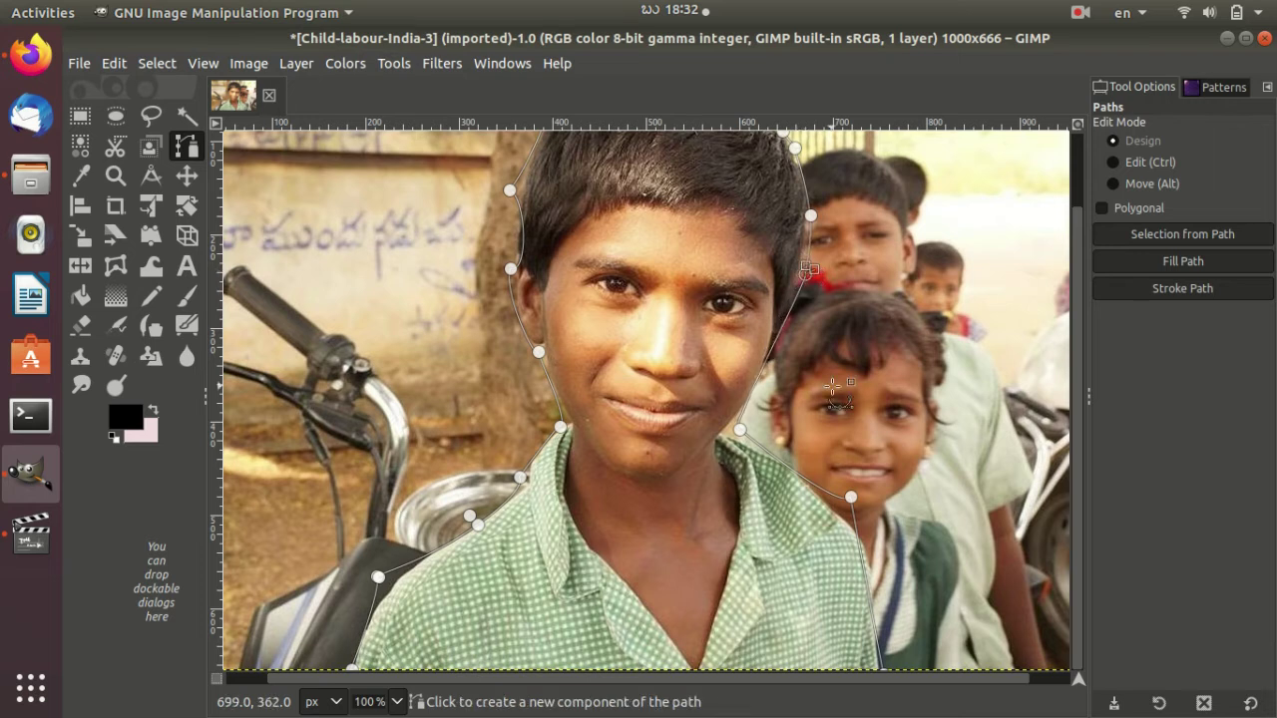
key(ctrl)
ctrl+scroll(884, 523, down, 4)
ctrl+scroll(885, 523, up, 2)
ctrl+scroll(884, 523, up, 2)
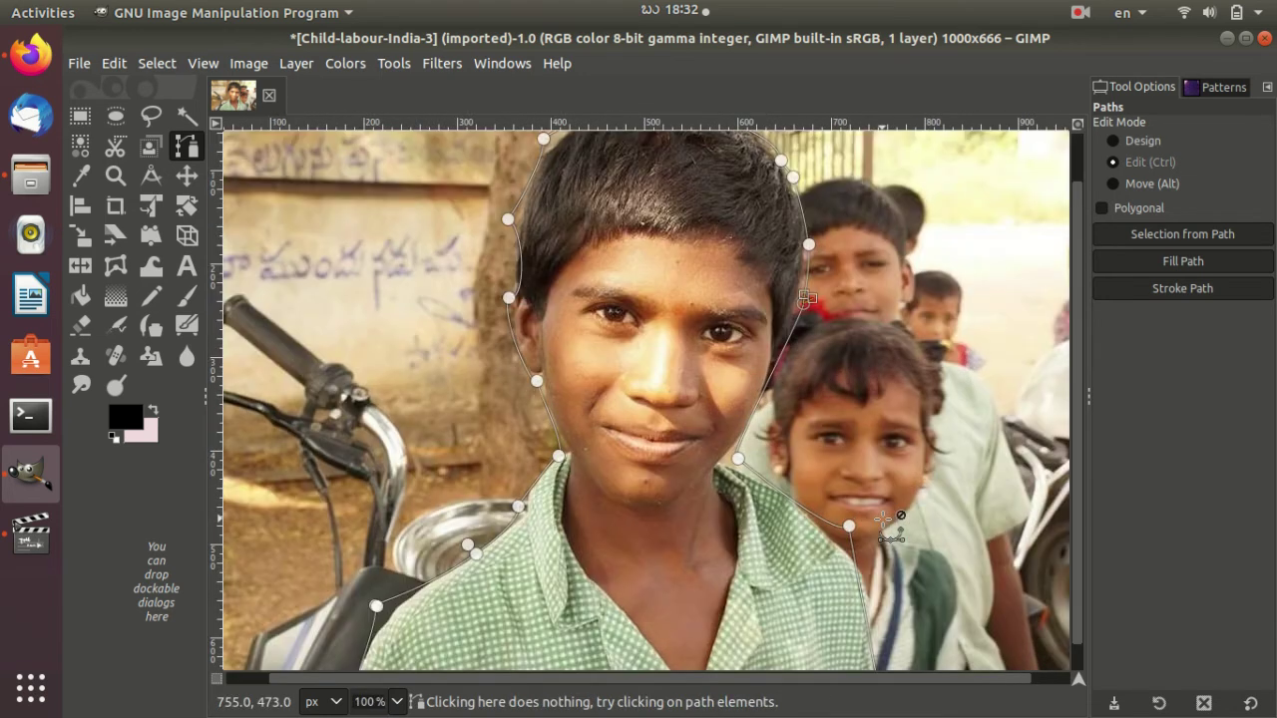
ctrl+scroll(883, 522, down, 1)
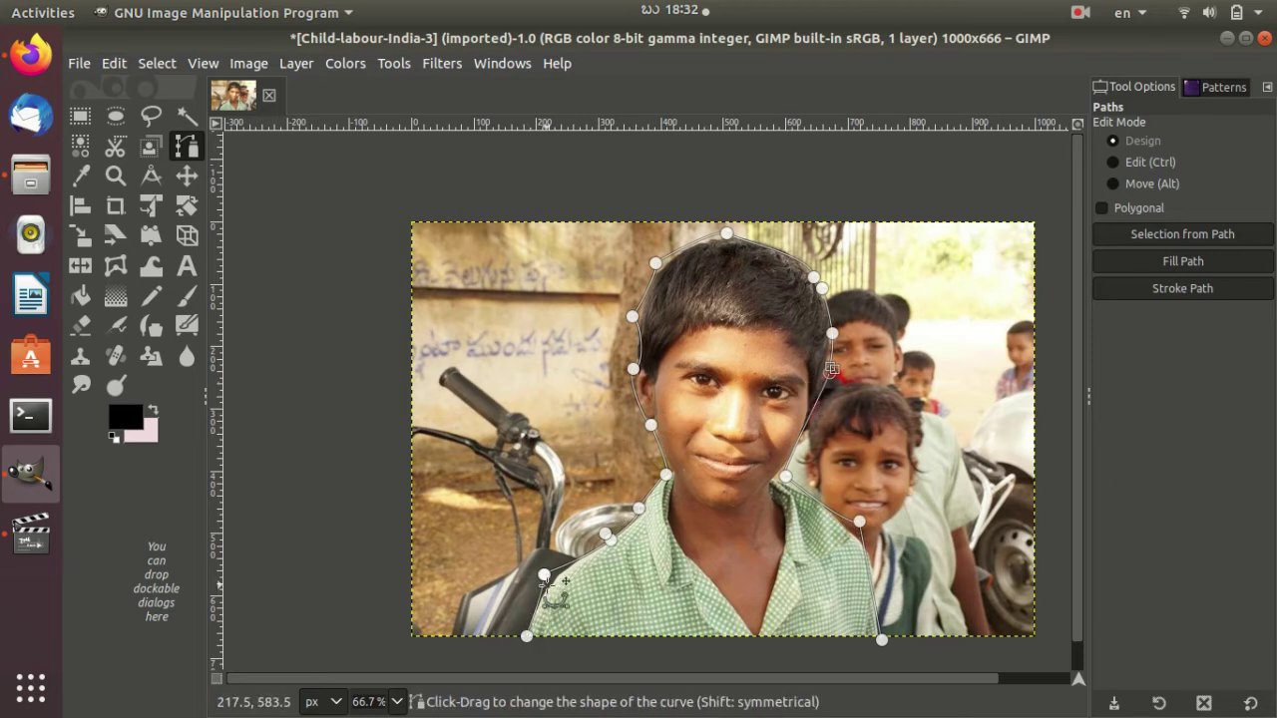
Convert the closed head-and-shoulders path into a selection with Shift+V
key(ctrl)
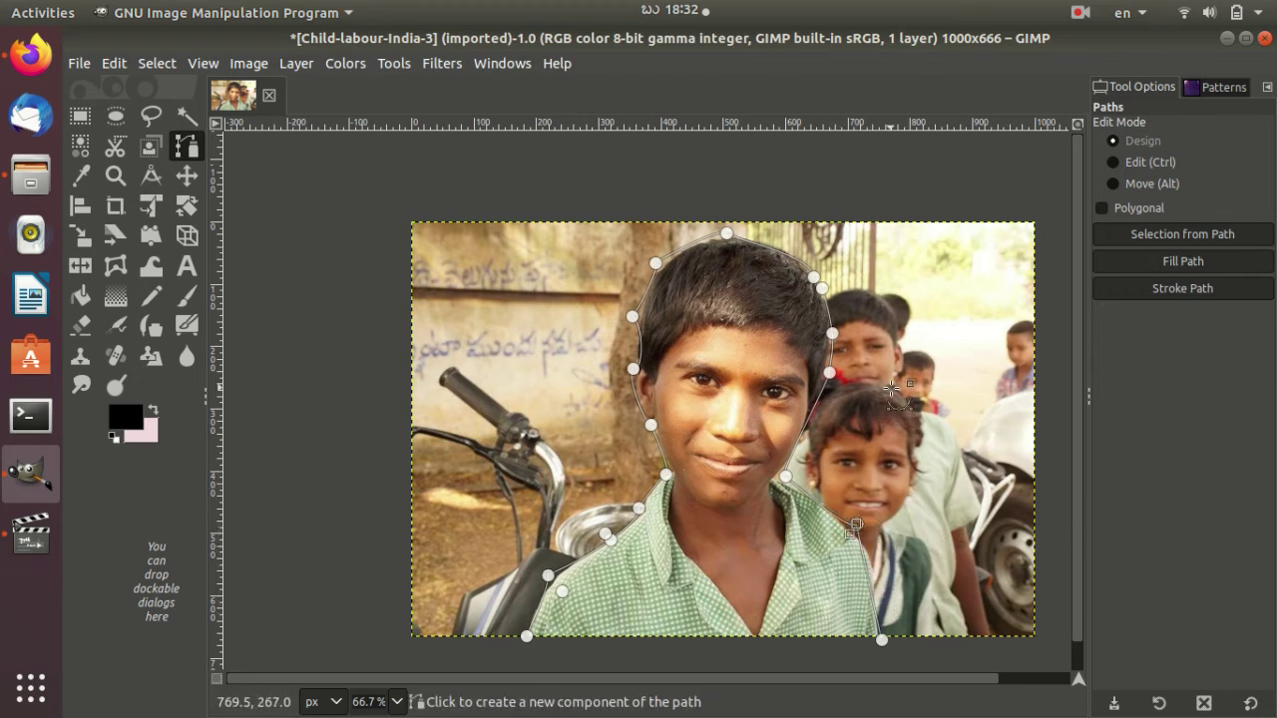
key(shift+v)
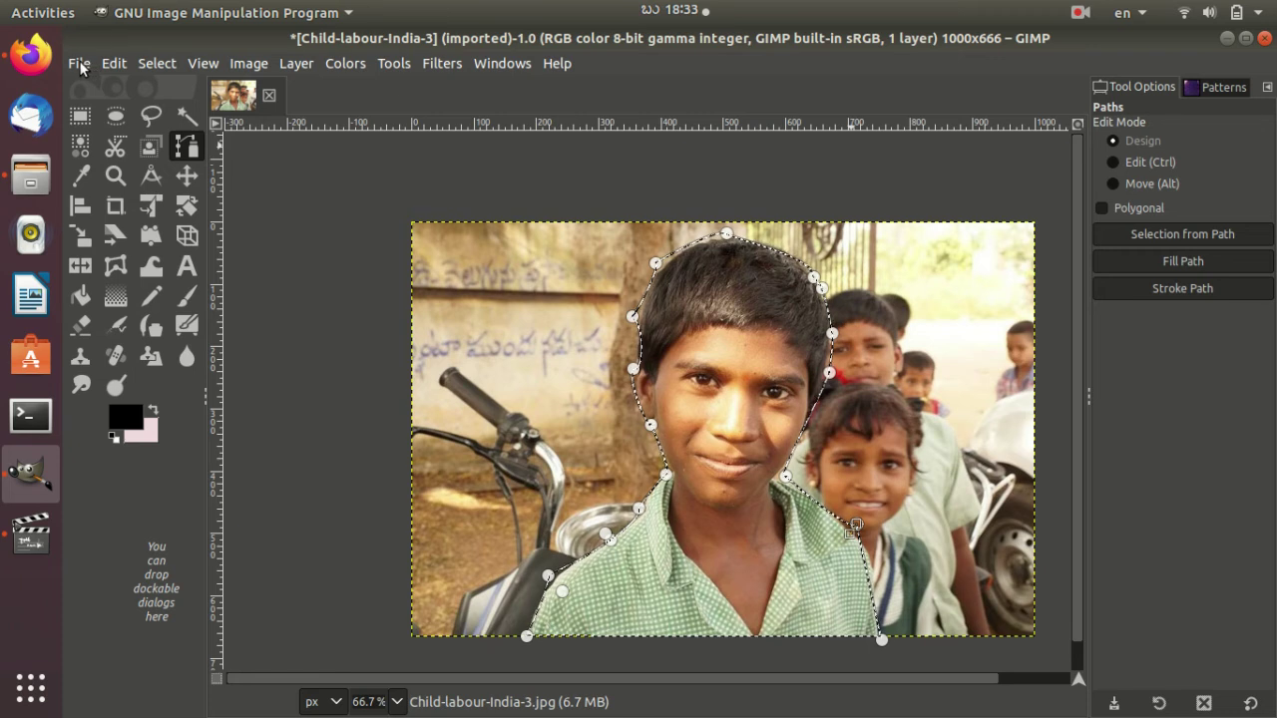
Create a new 1000 × 666 px image with the default pale pink background
click(80, 65)
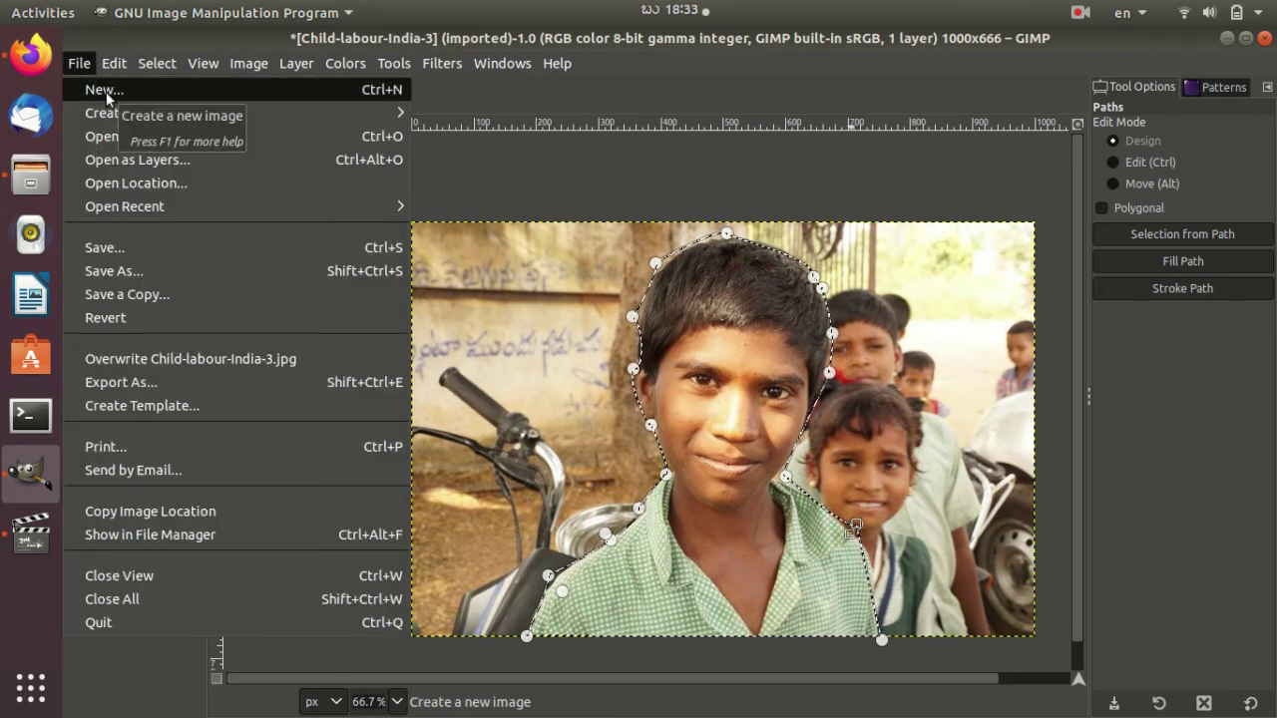
click(106, 92)
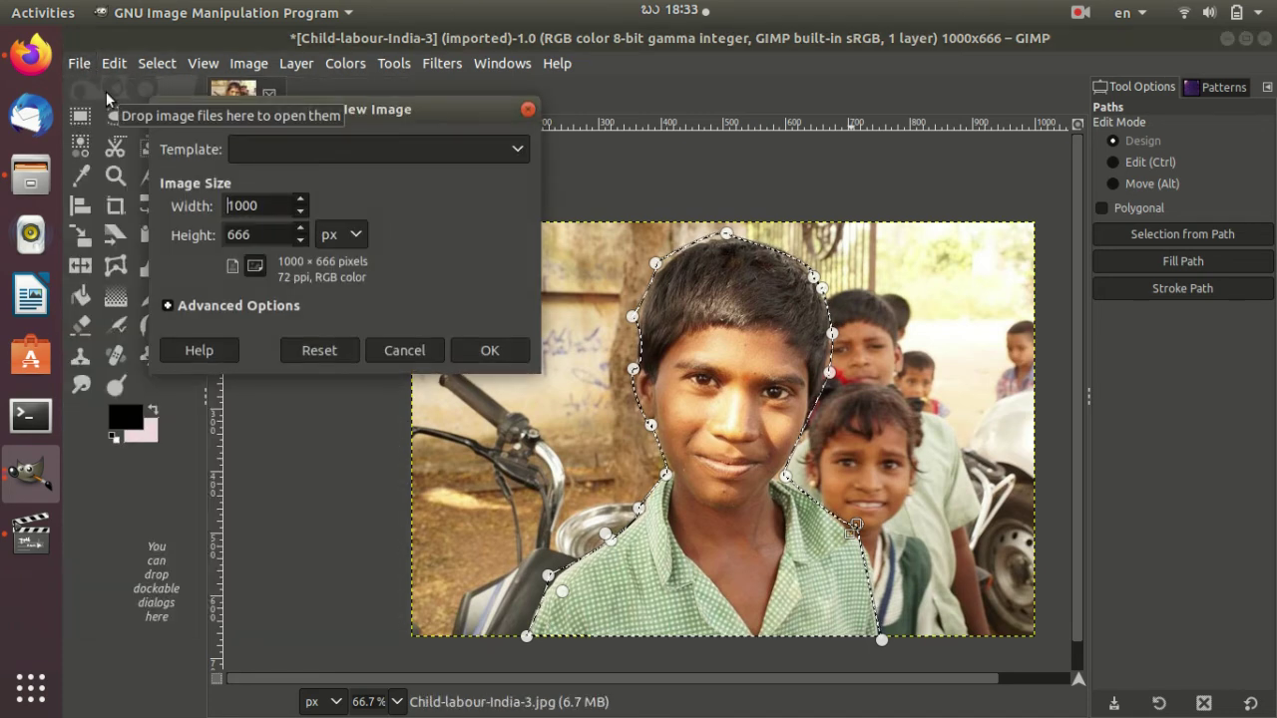
click(491, 353)
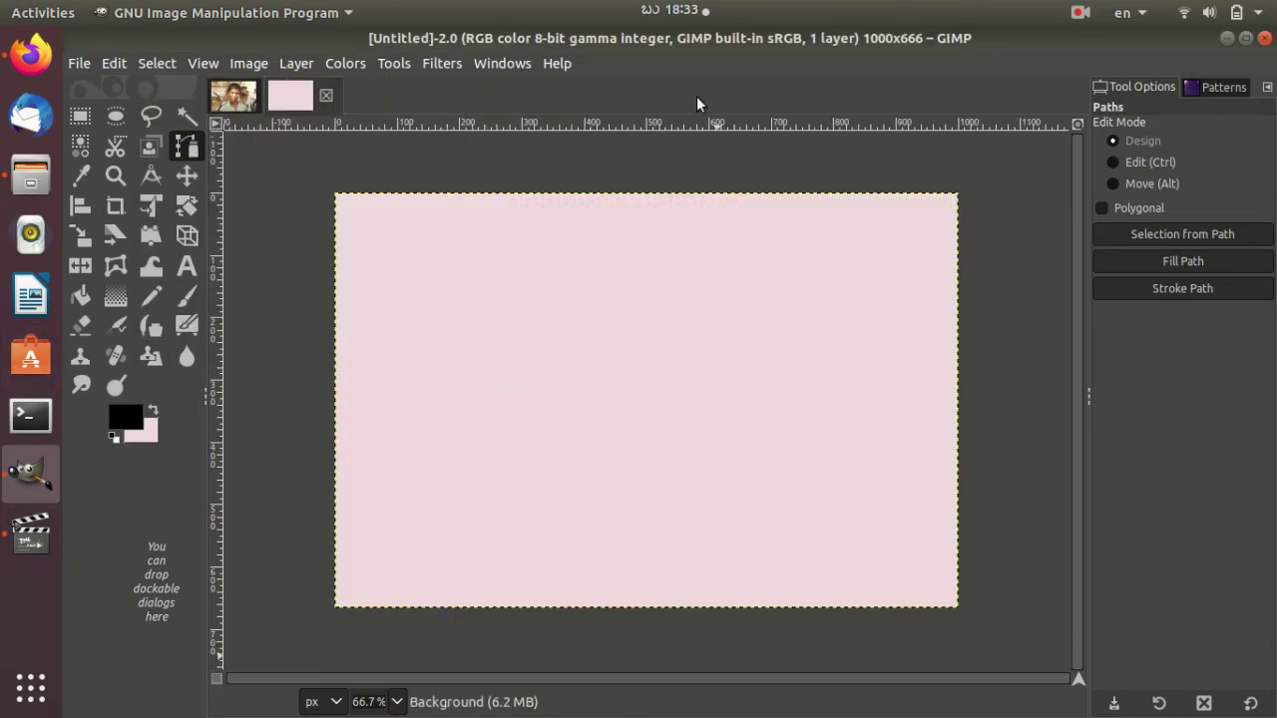
Bucket-fill the whole new canvas with the 3D Green pattern using Pattern fill
click(80, 303)
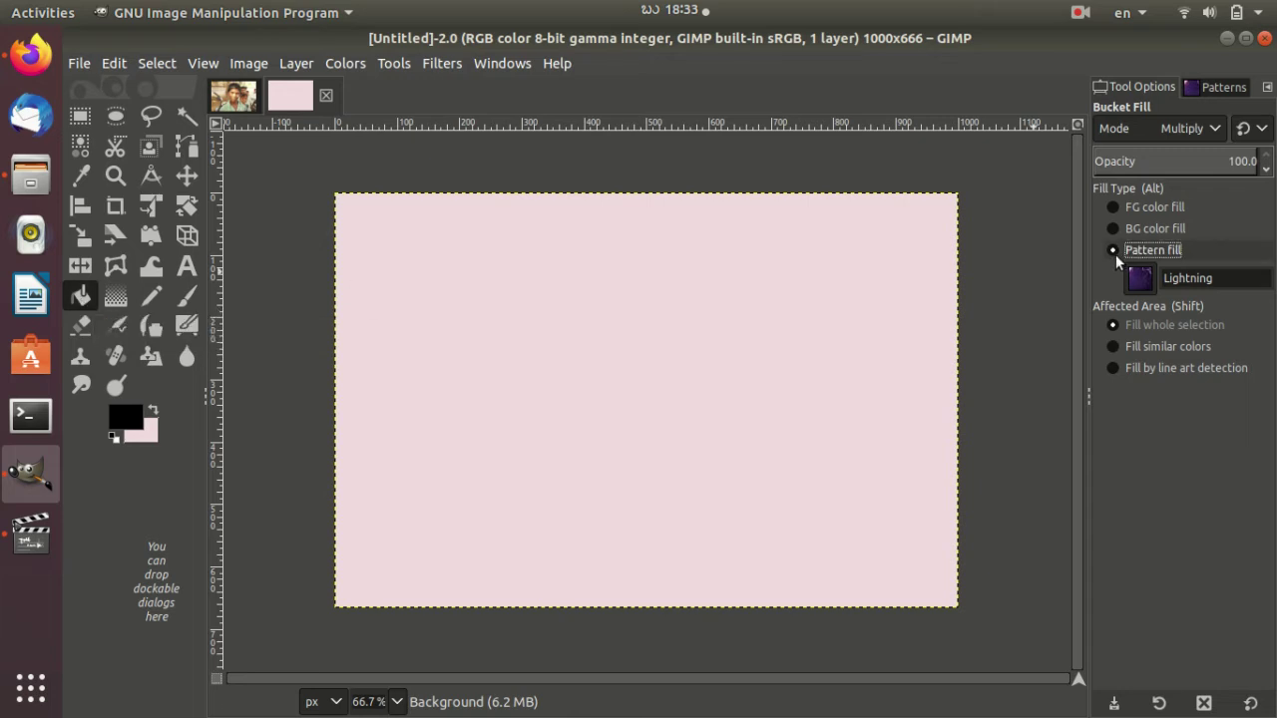
click(1147, 274)
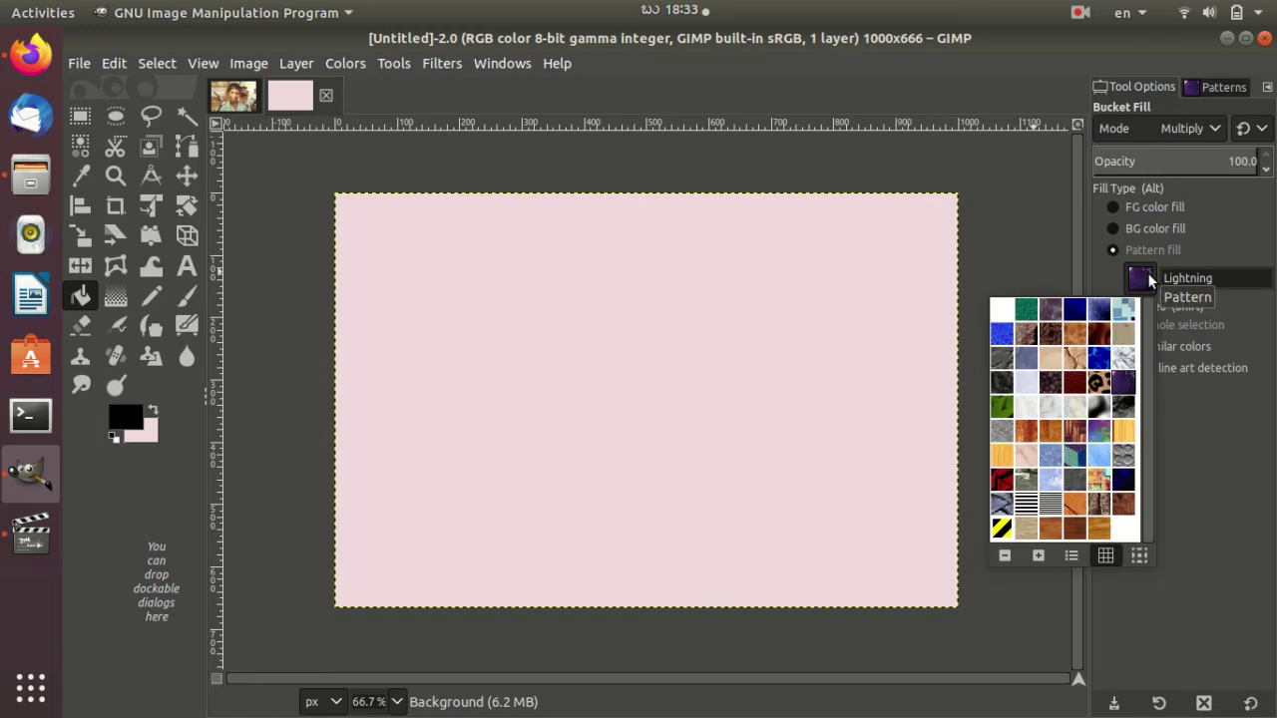
click(1140, 555)
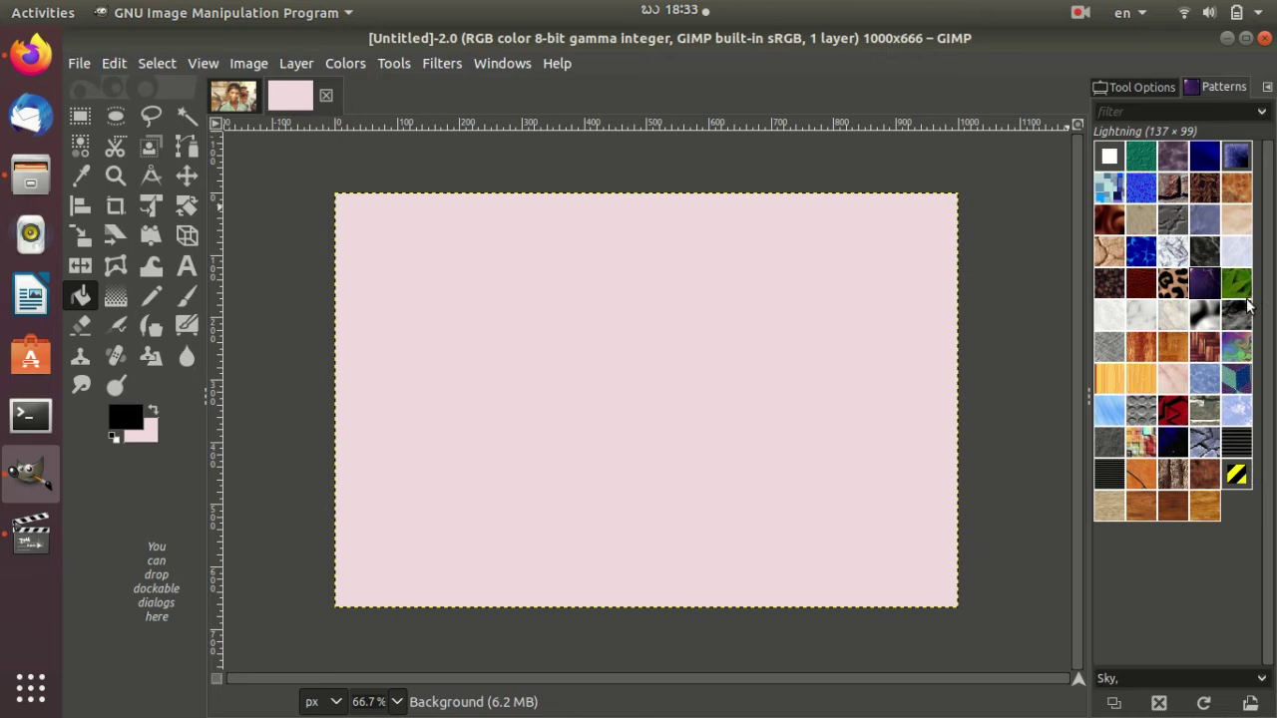
click(1140, 167)
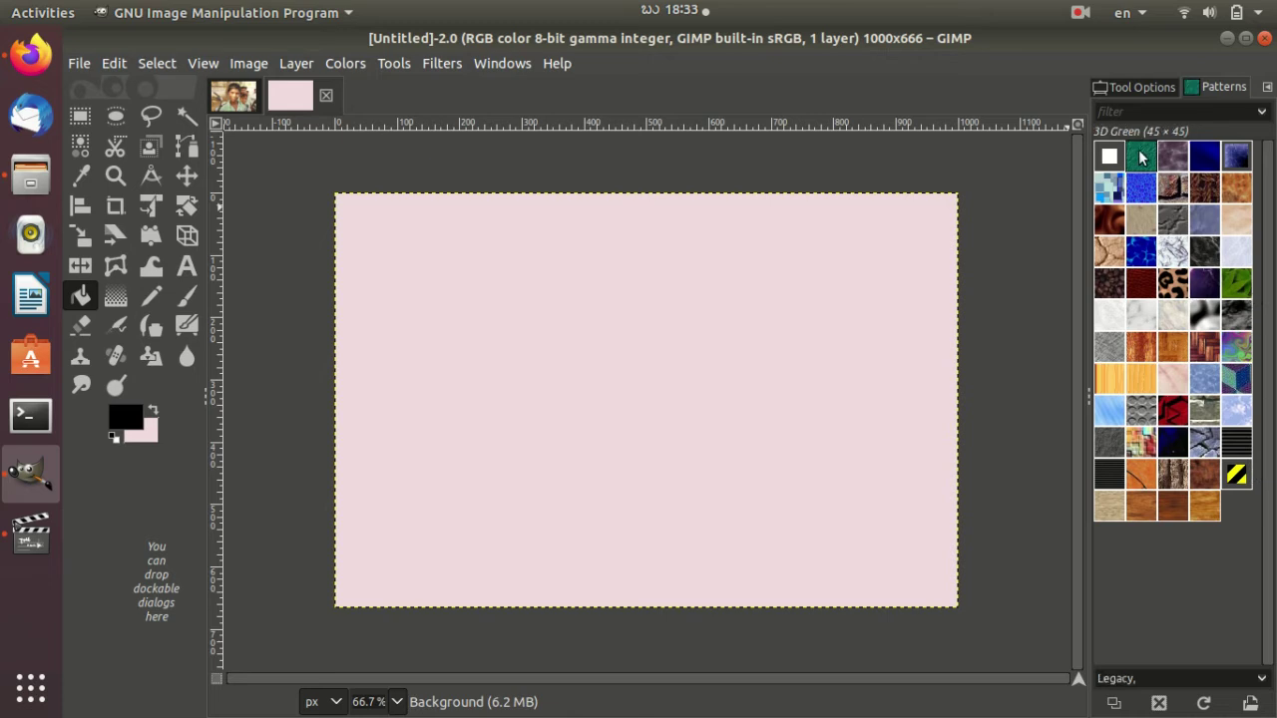
click(583, 323)
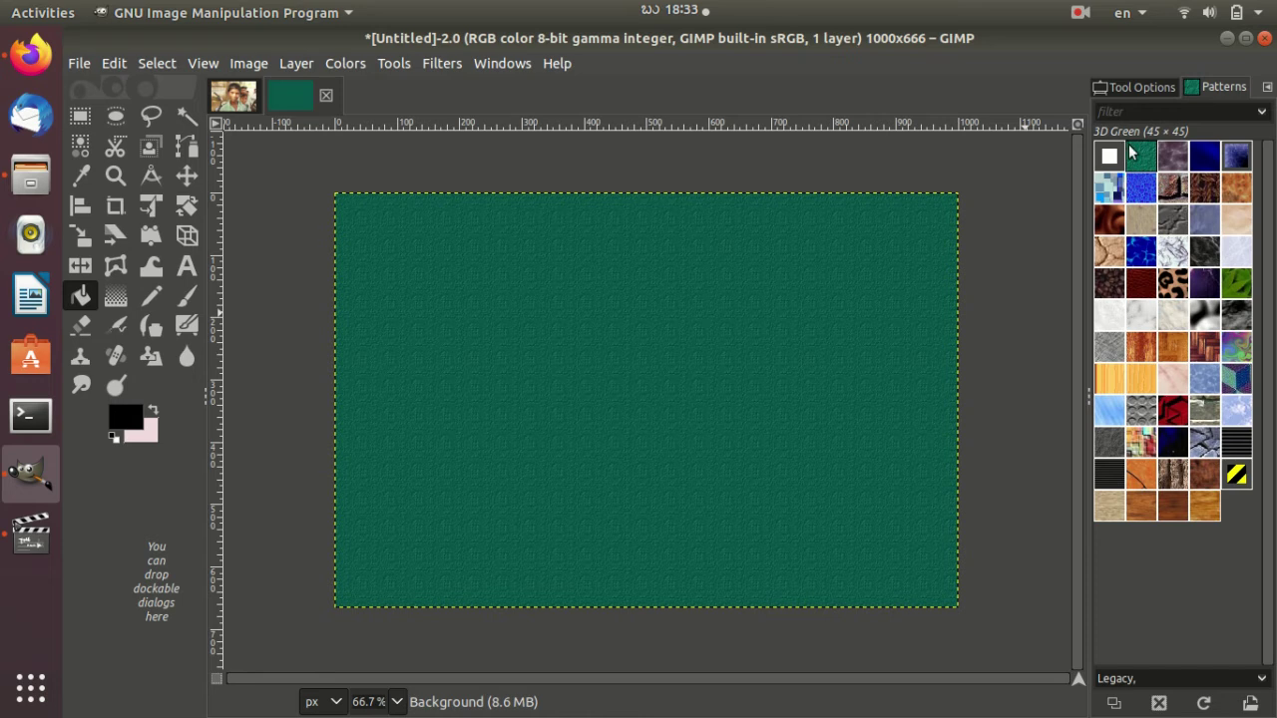
Trial-fill the canvas with Amethyst, Big Blue, wood, Qbert, Stone and recessed patterns, undoing each
key(ctrl+z)
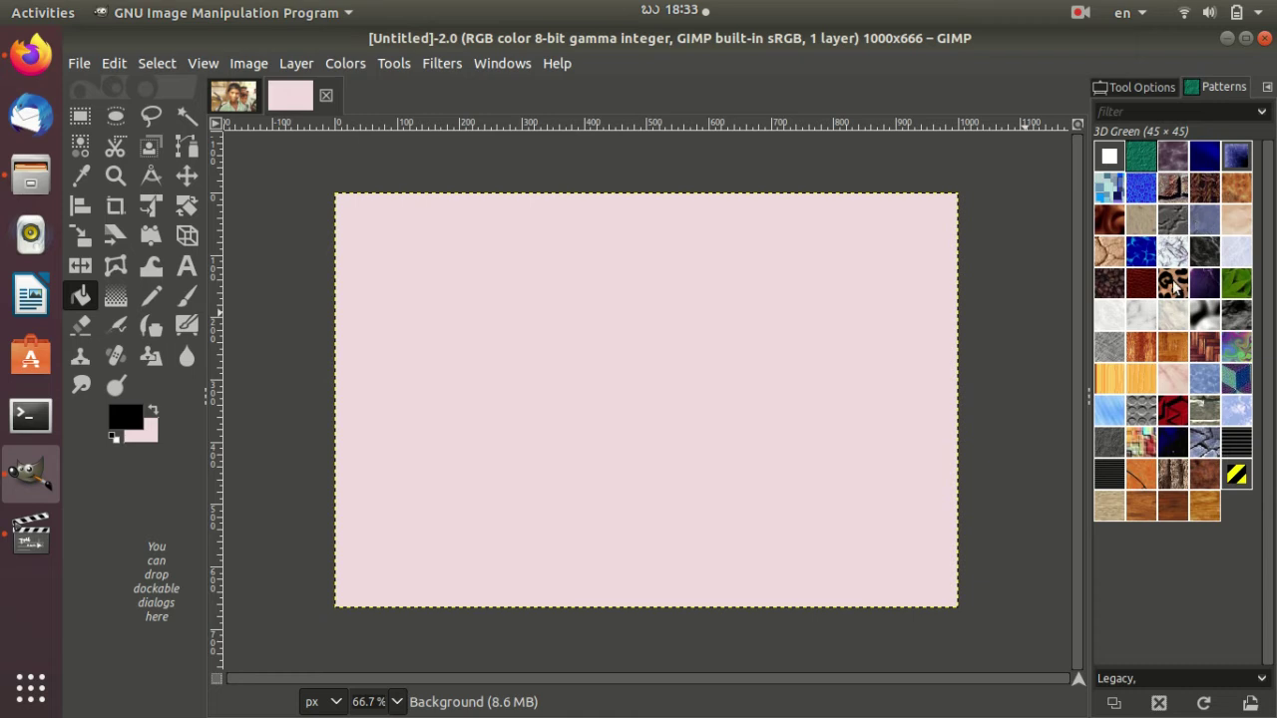
click(1183, 160)
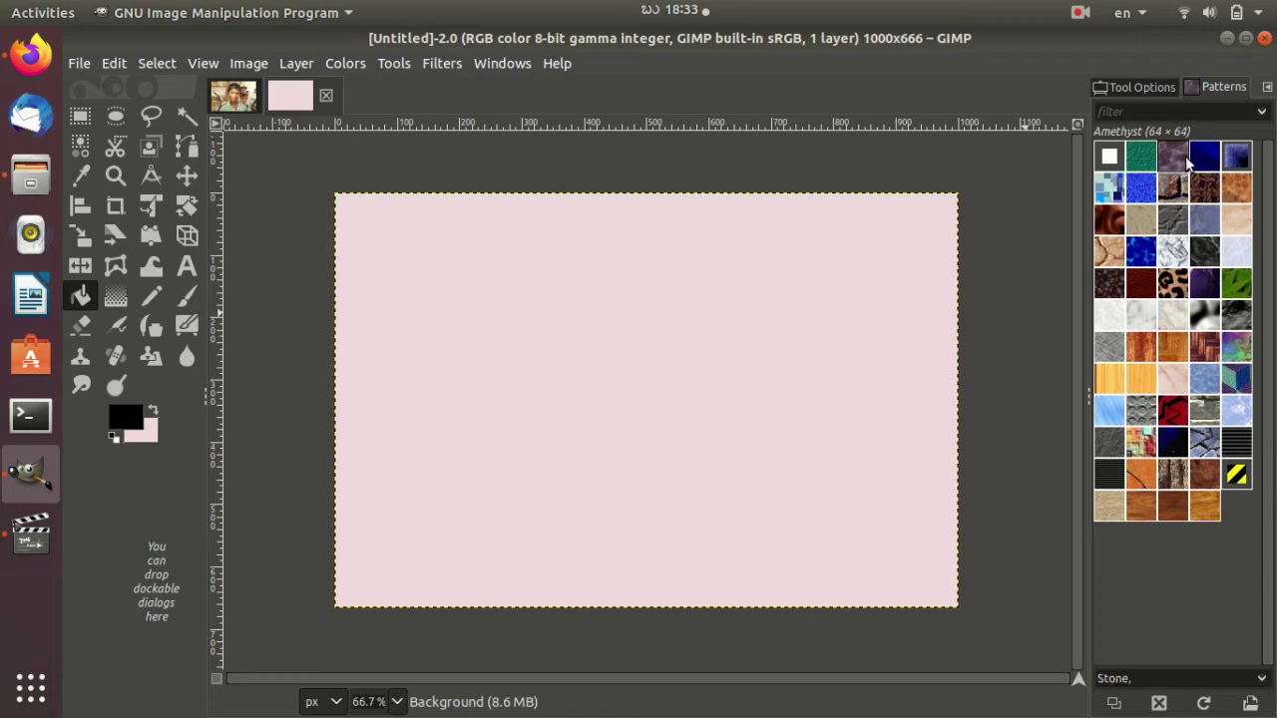
click(771, 343)
key(ctrl+z)
click(1206, 156)
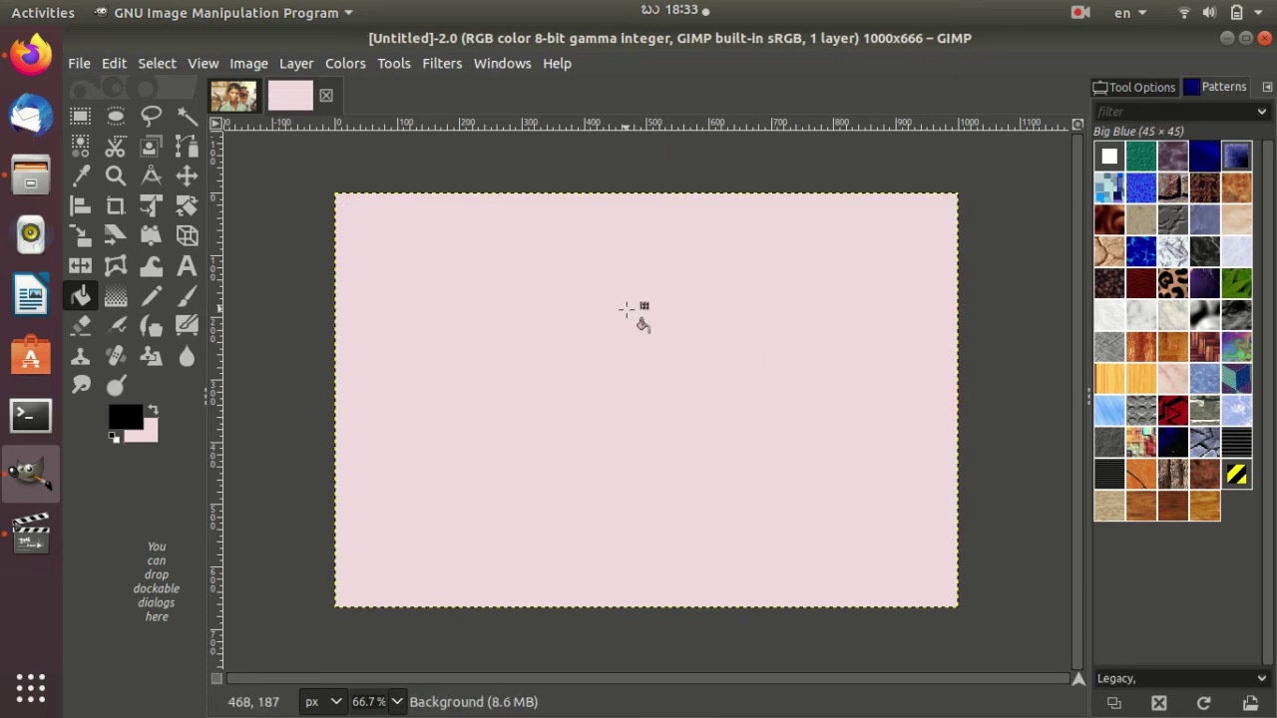
ctrl+click(625, 309)
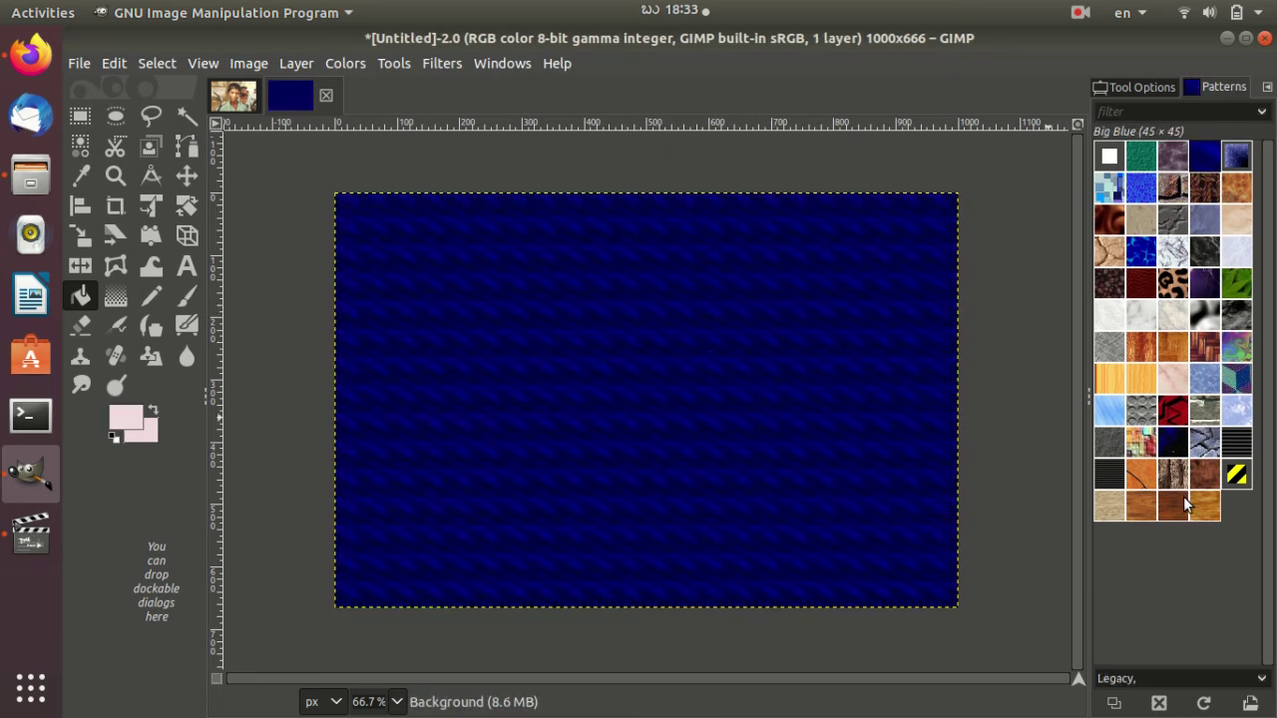
click(1200, 509)
key(ctrl+z)
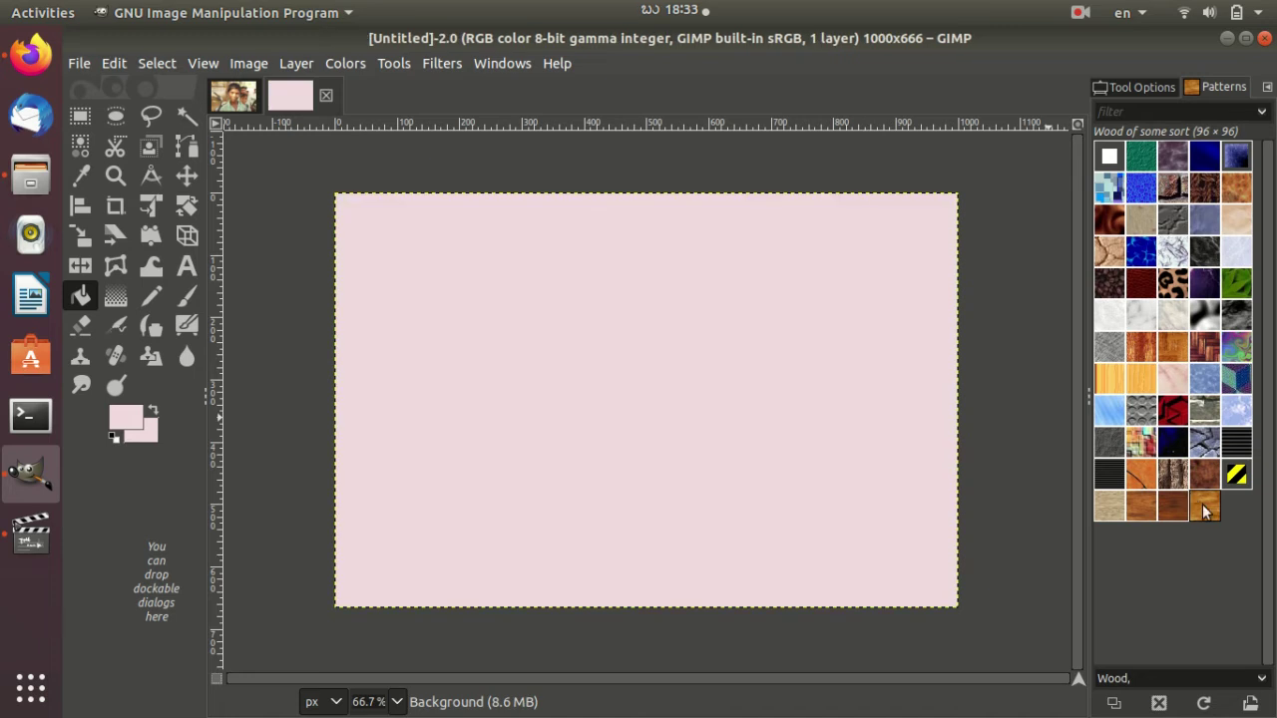
click(690, 397)
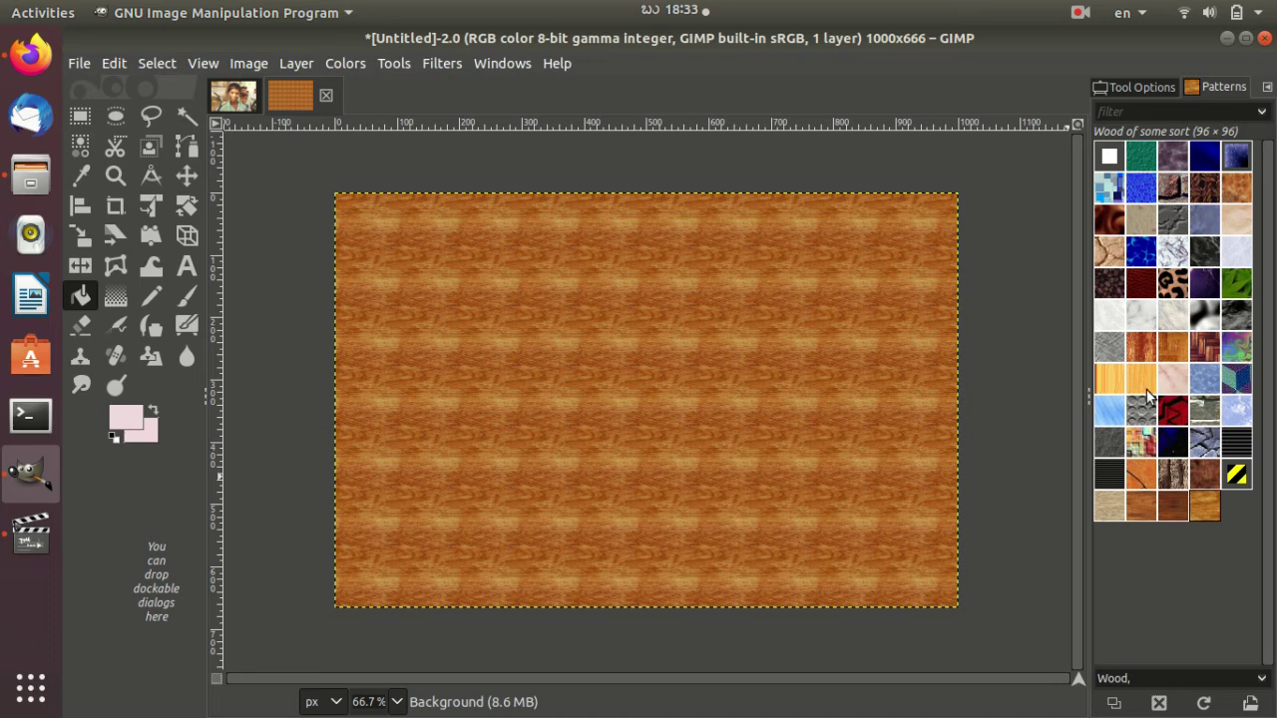
click(1238, 384)
click(630, 372)
key(ctrl+z)
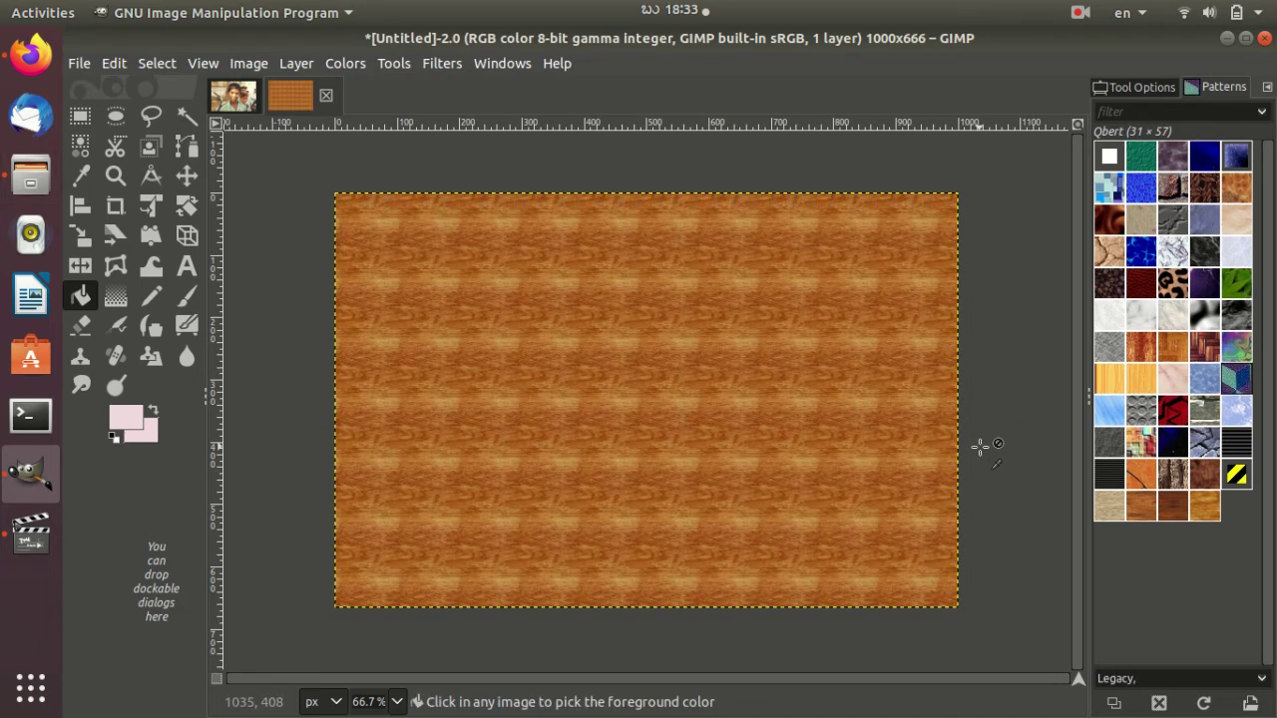
key(ctrl+z)
click(1204, 442)
click(690, 419)
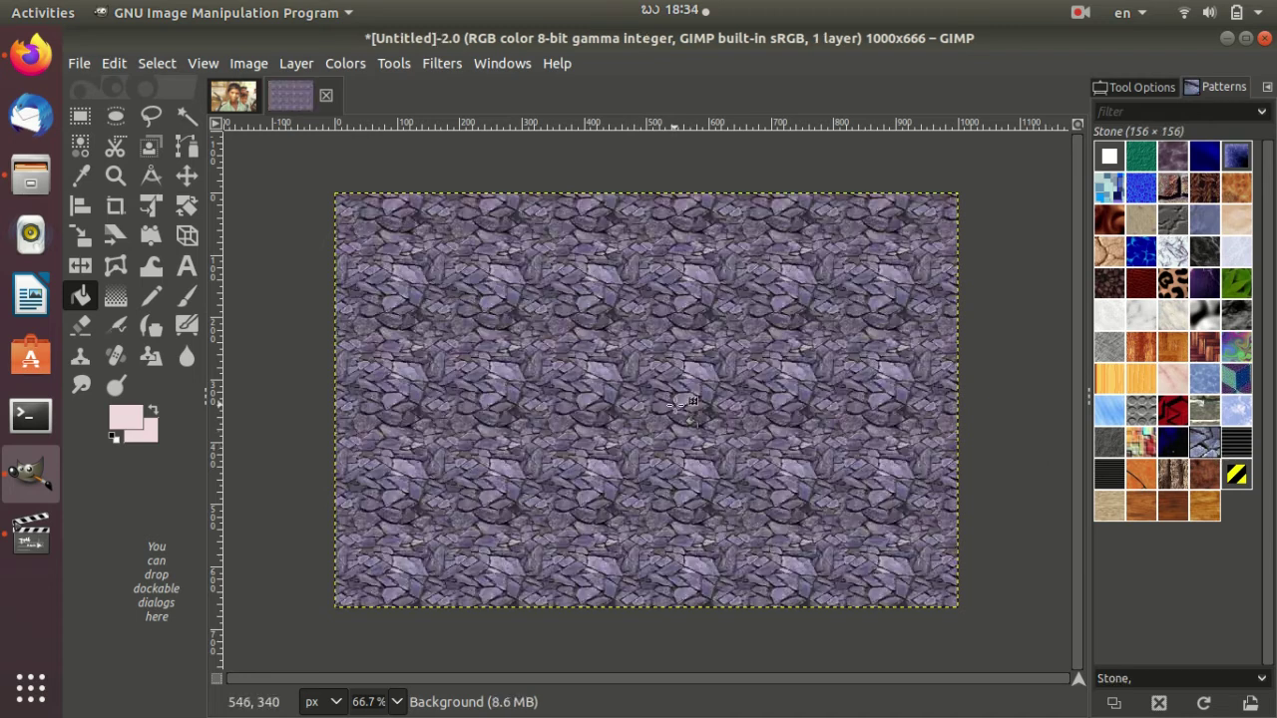
click(1138, 414)
key(ctrl+z)
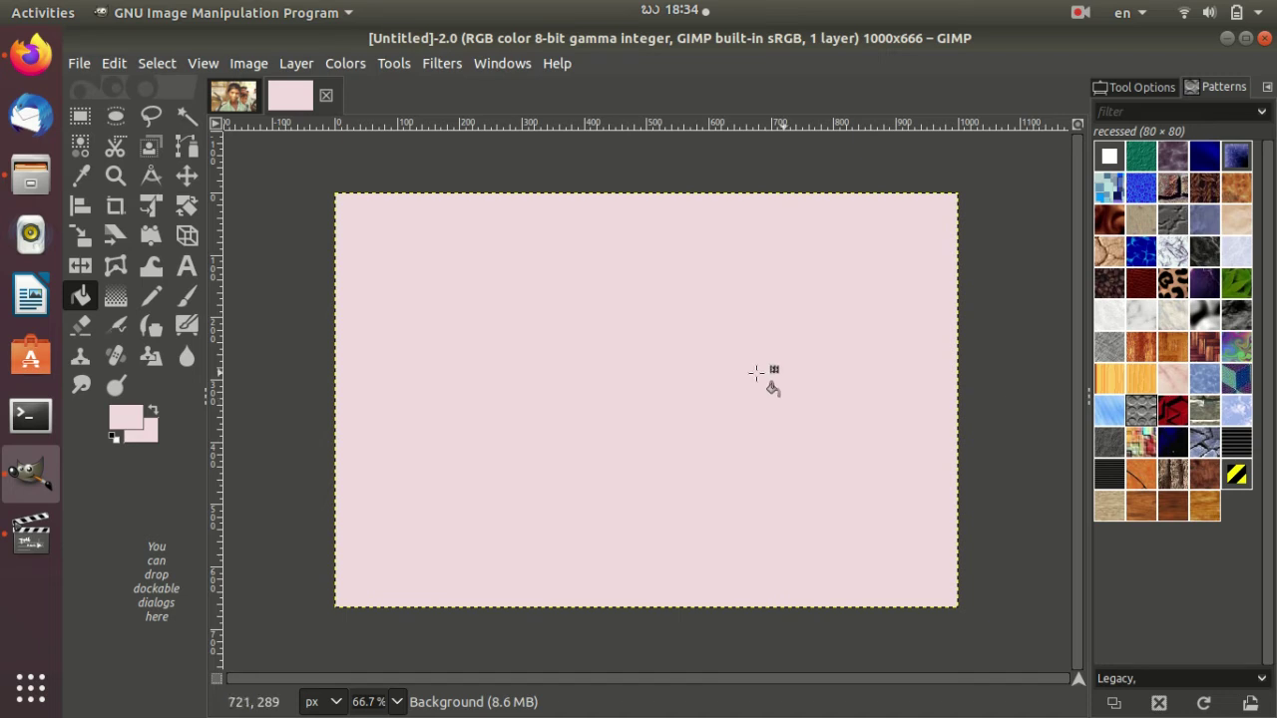
click(756, 372)
Try Marble #2, Electric Blue, Dried mud, Blue Squares, Maple Leaves, Craters, Chocolate Swirl and Stripes fills, undoing each
click(1143, 326)
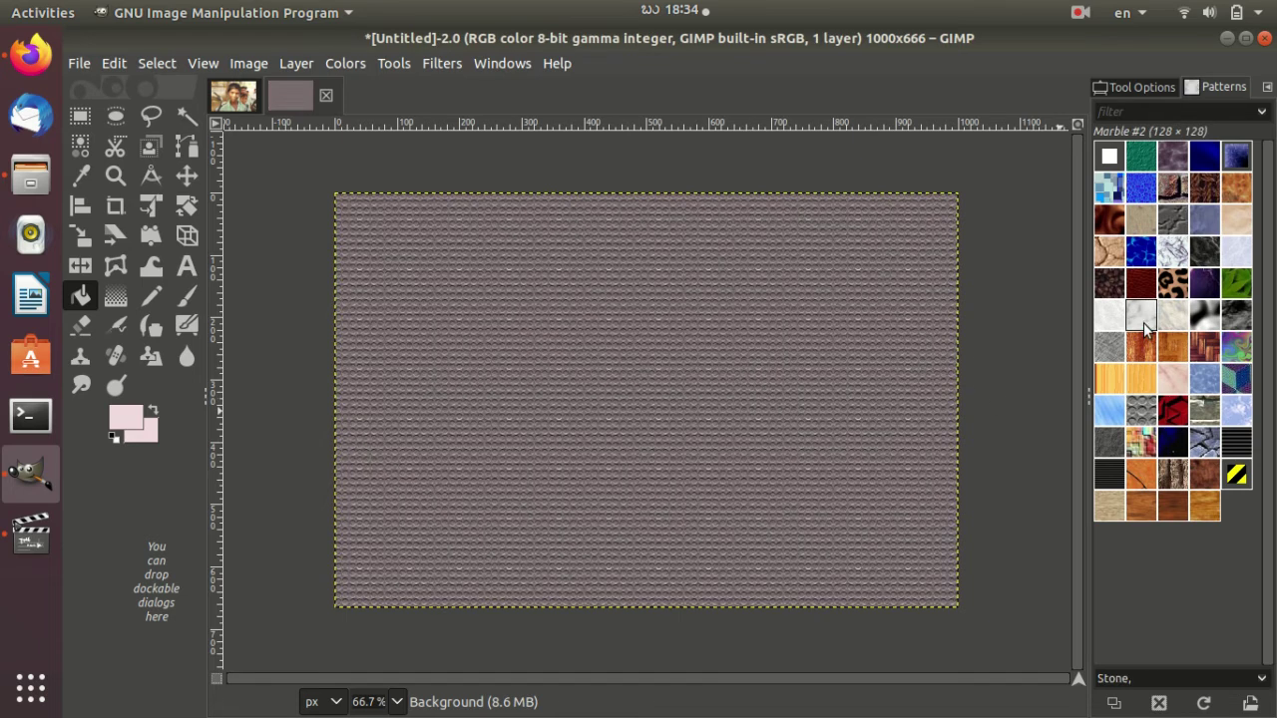
key(ctrl+z)
click(763, 366)
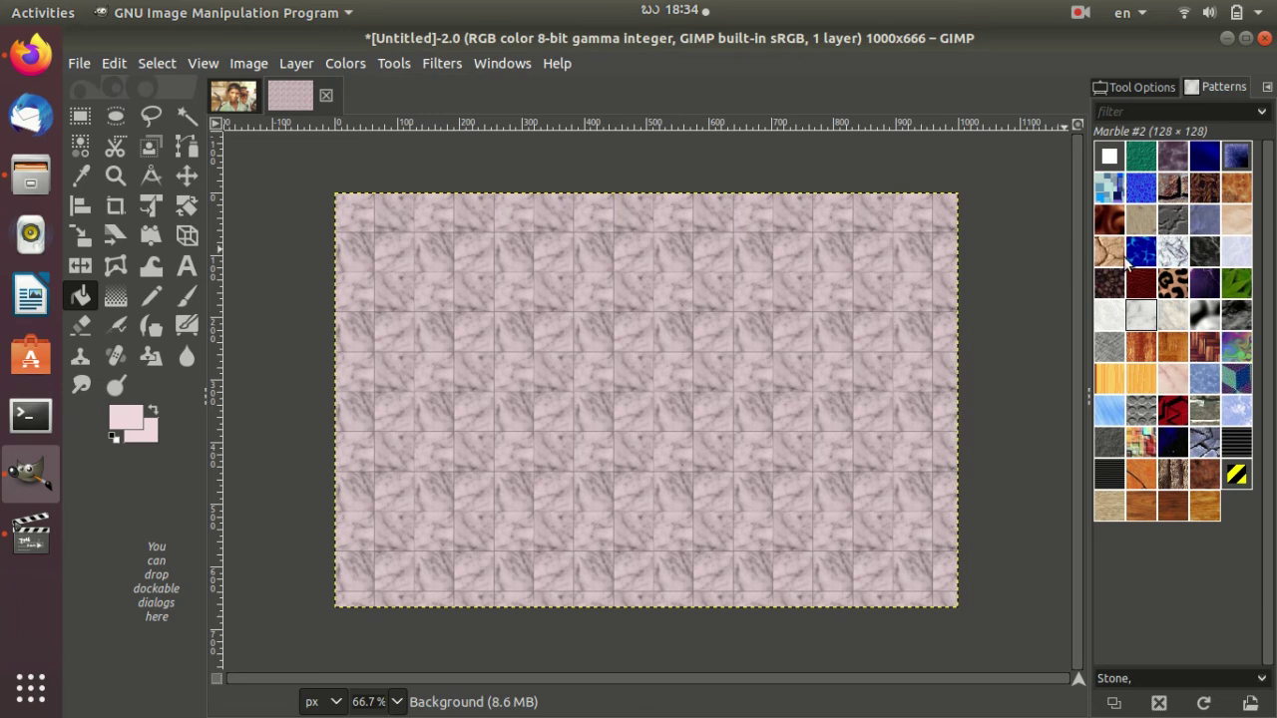
click(1139, 258)
key(ctrl+z)
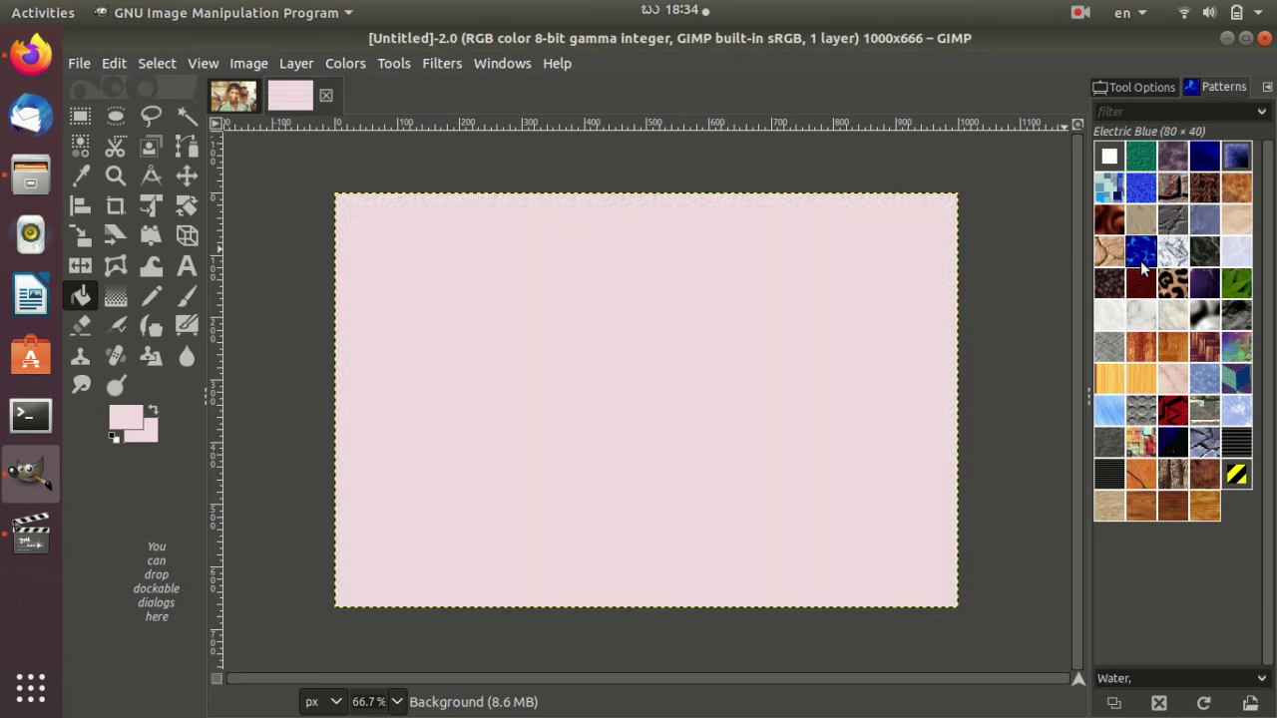
click(801, 289)
click(1113, 253)
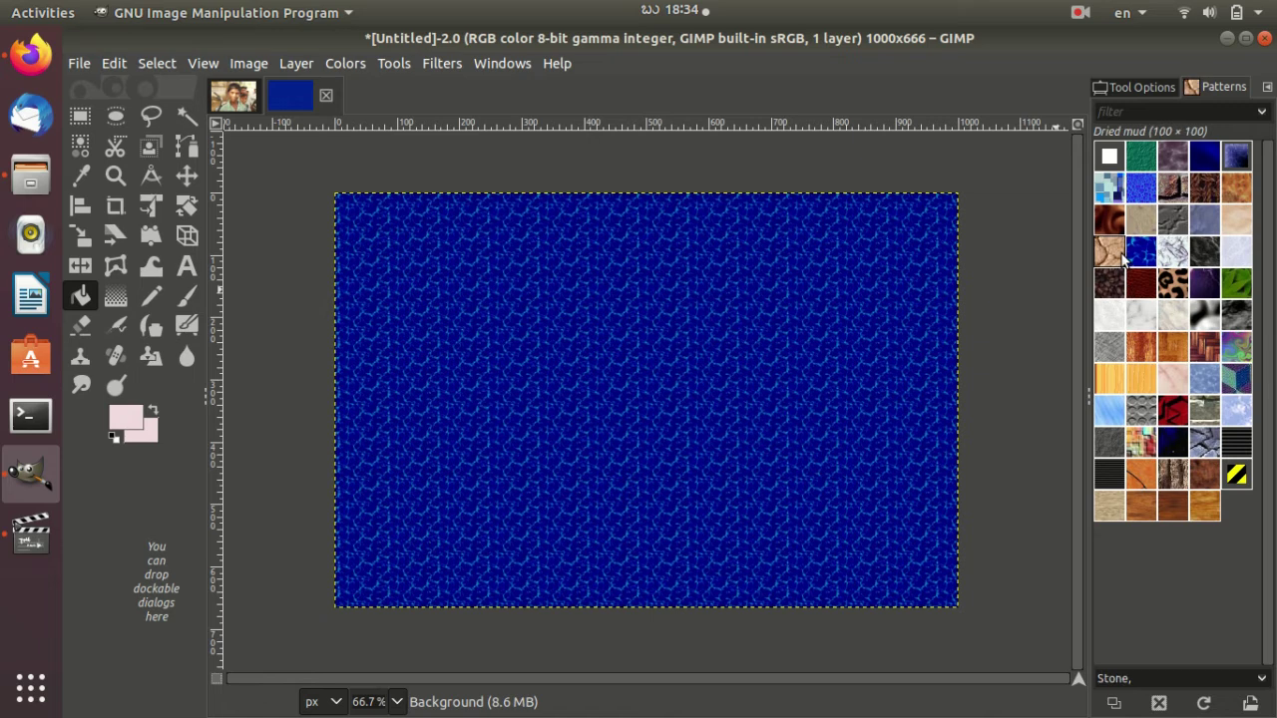
key(ctrl+z)
click(891, 299)
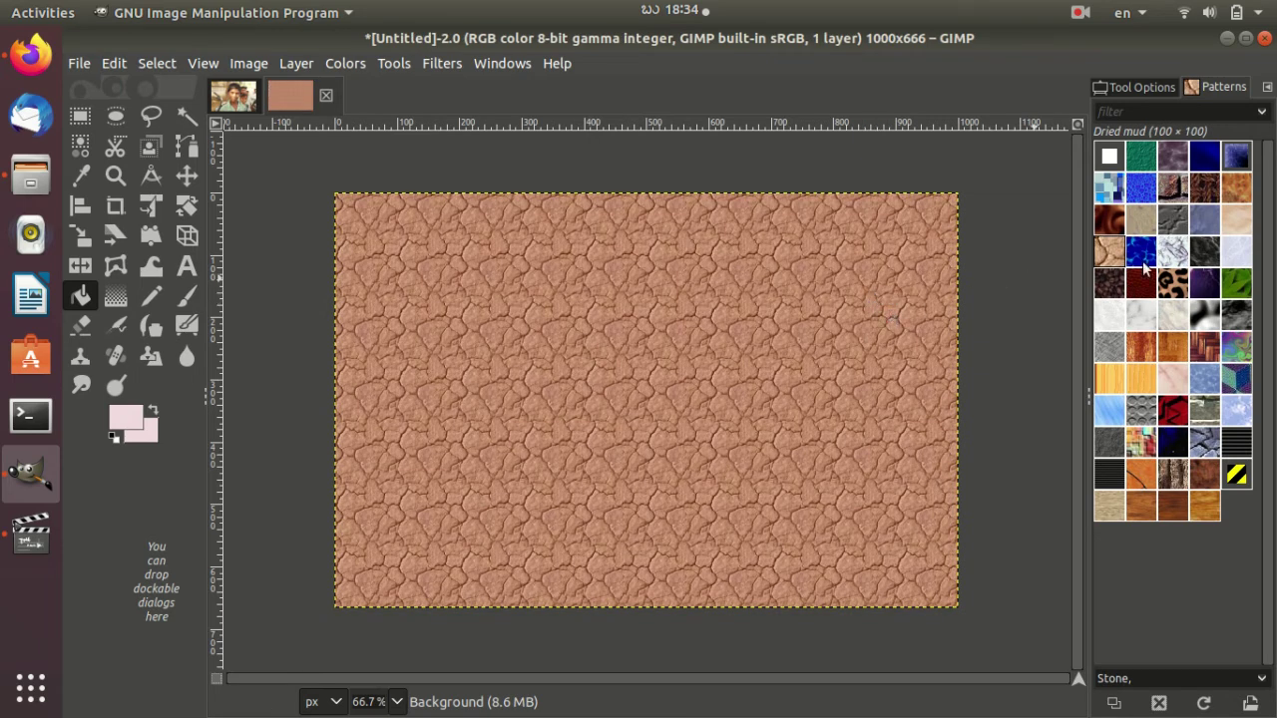
click(1118, 198)
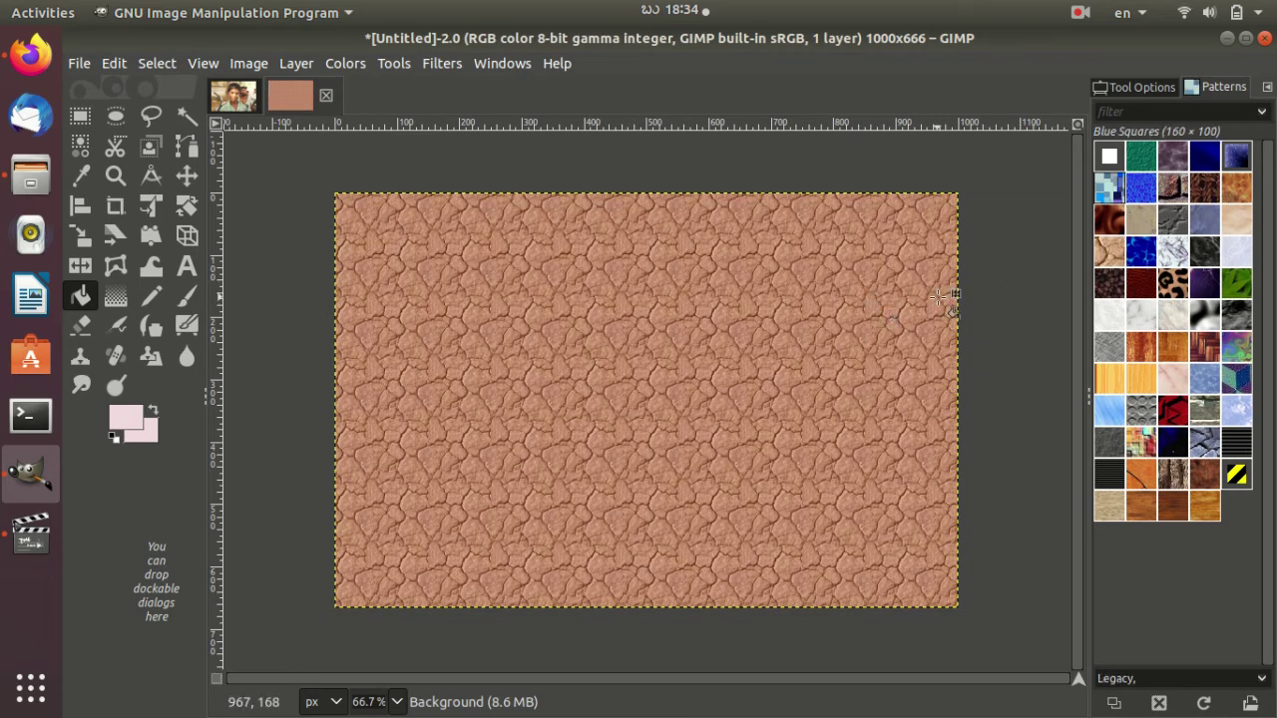
key(ctrl+z)
click(851, 310)
key(ctrl+z)
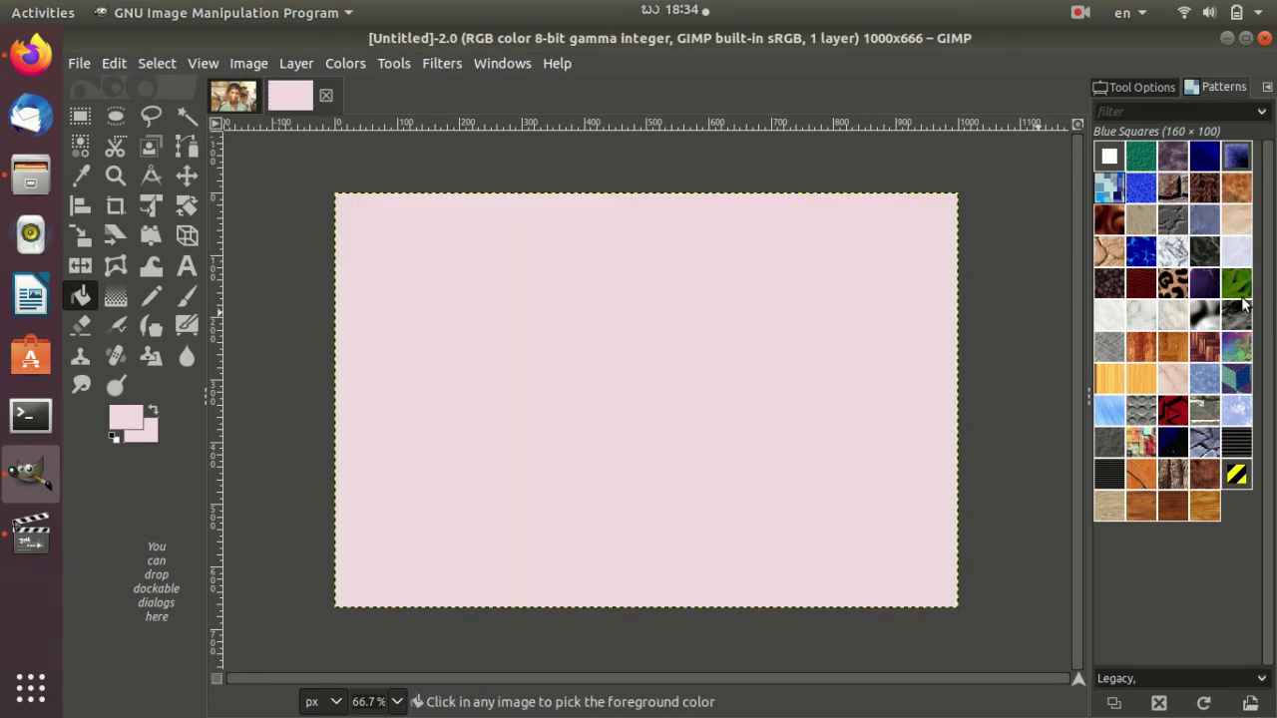
click(1236, 283)
click(801, 326)
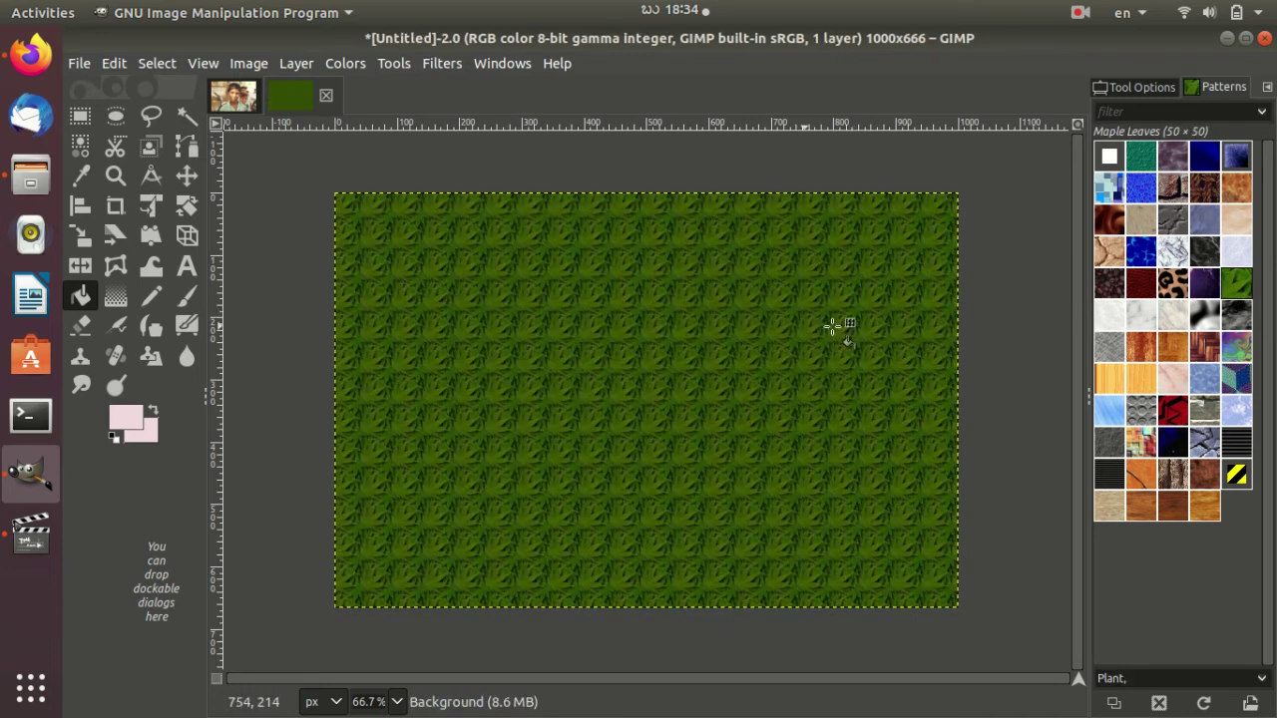
click(1202, 225)
key(ctrl+z)
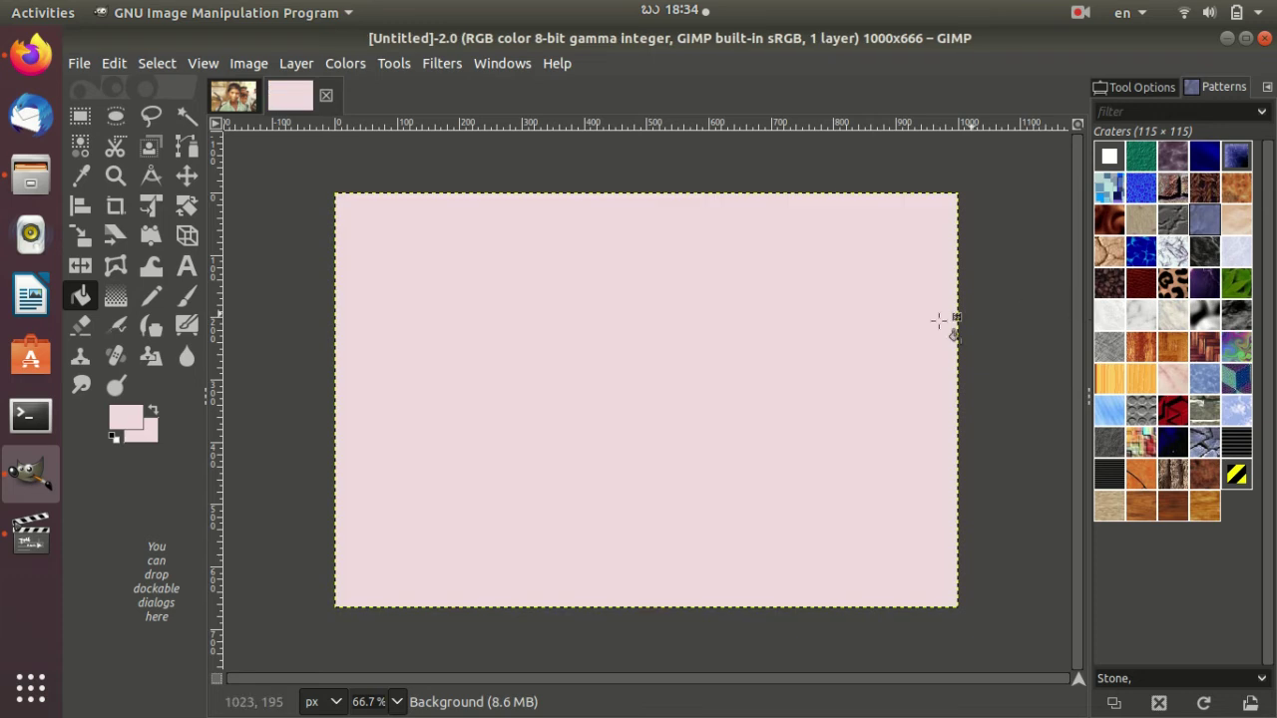
click(841, 337)
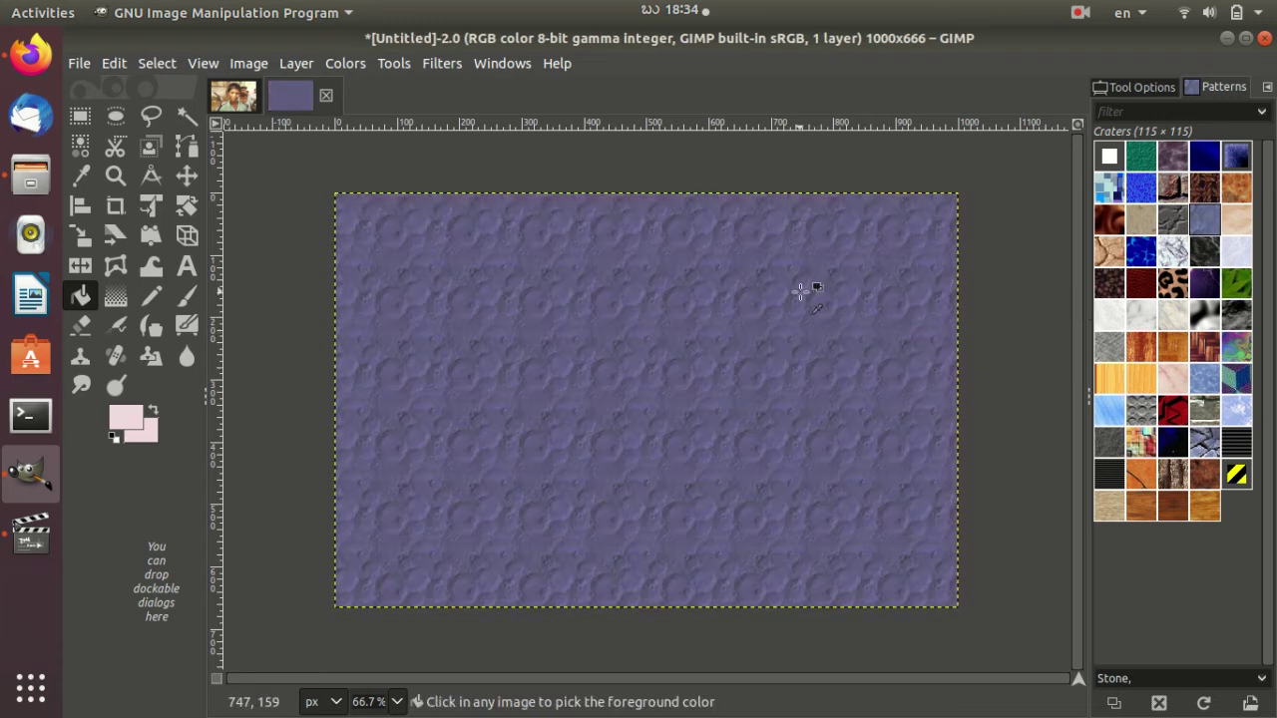
key(ctrl+z)
click(1107, 228)
click(594, 310)
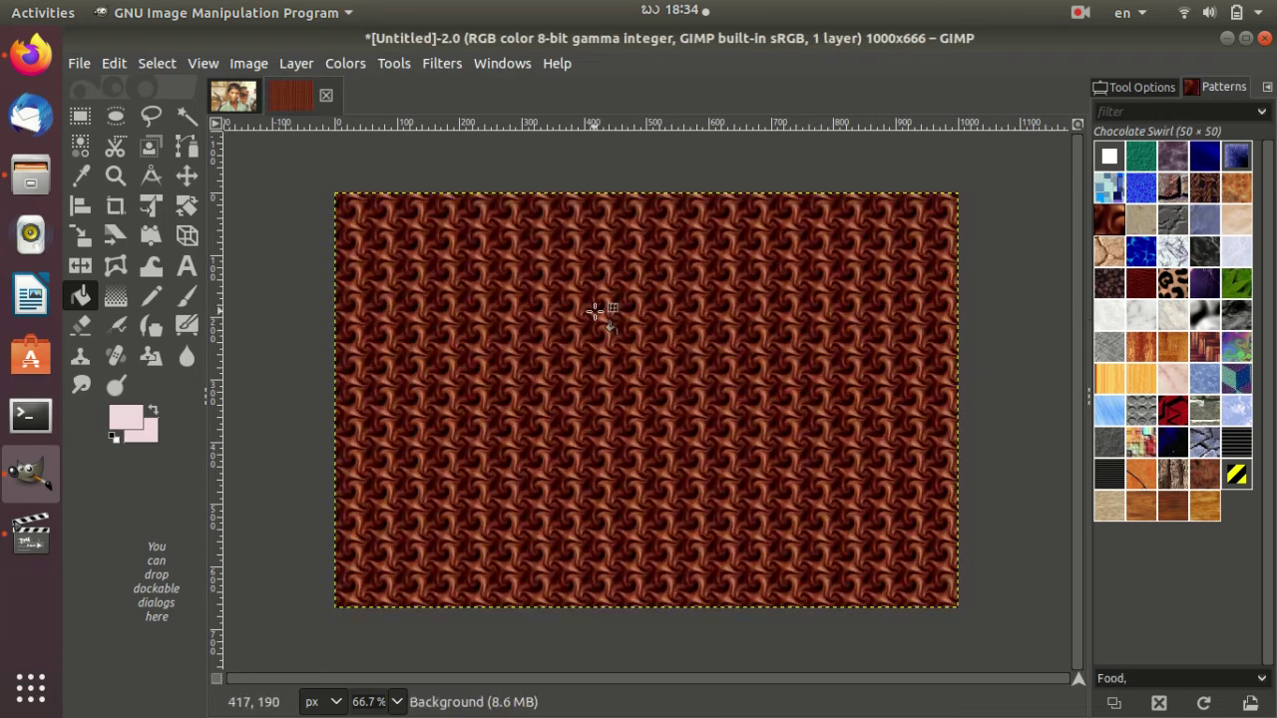
key(ctrl+z)
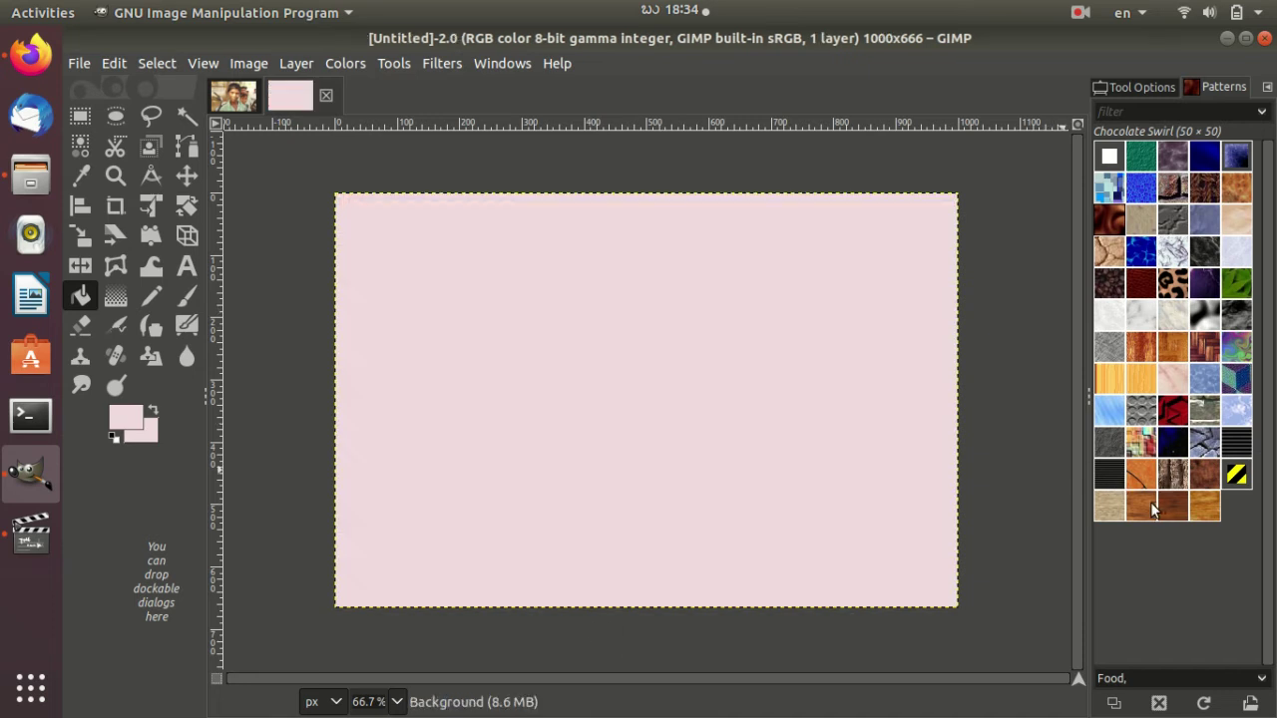
click(1110, 474)
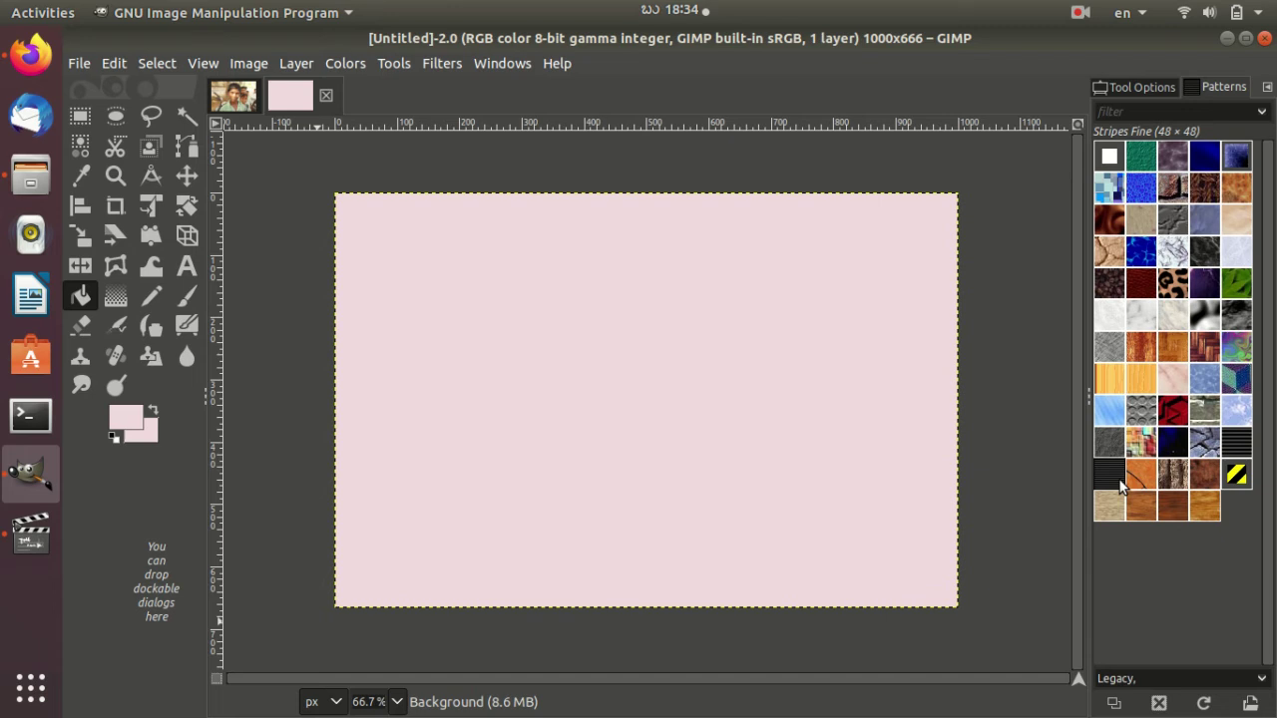
click(561, 413)
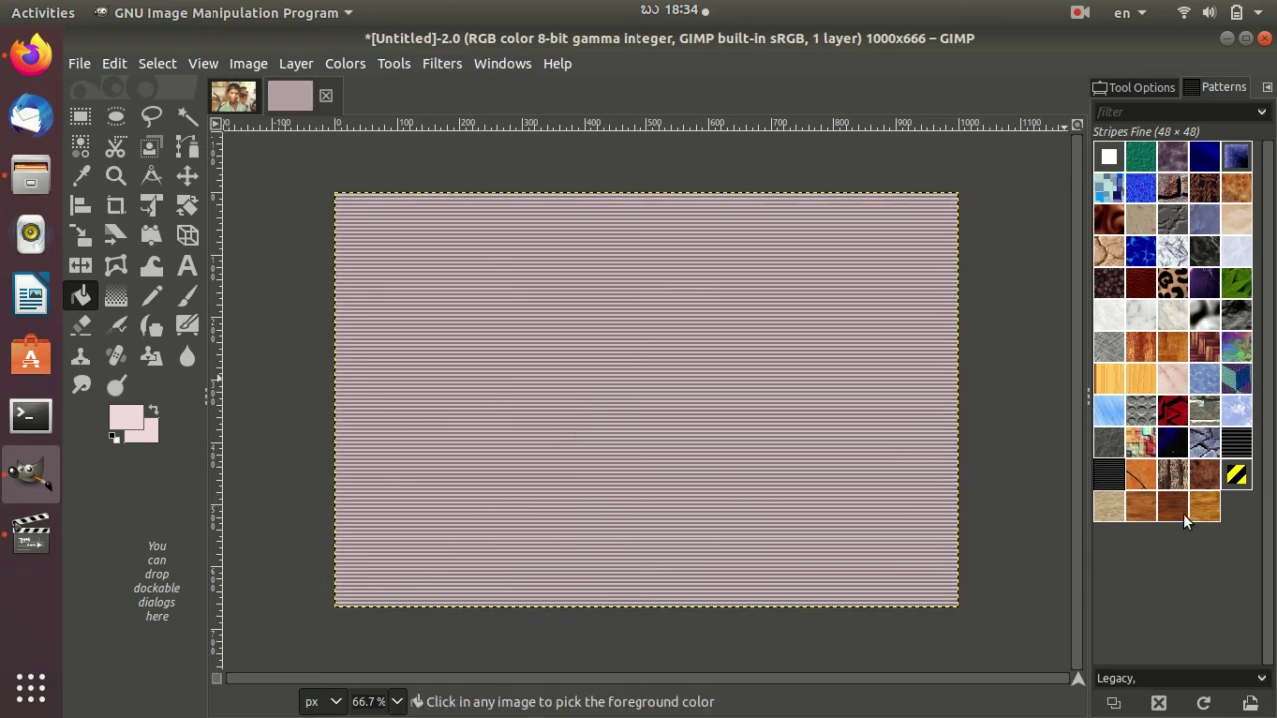
key(ctrl+z)
click(826, 445)
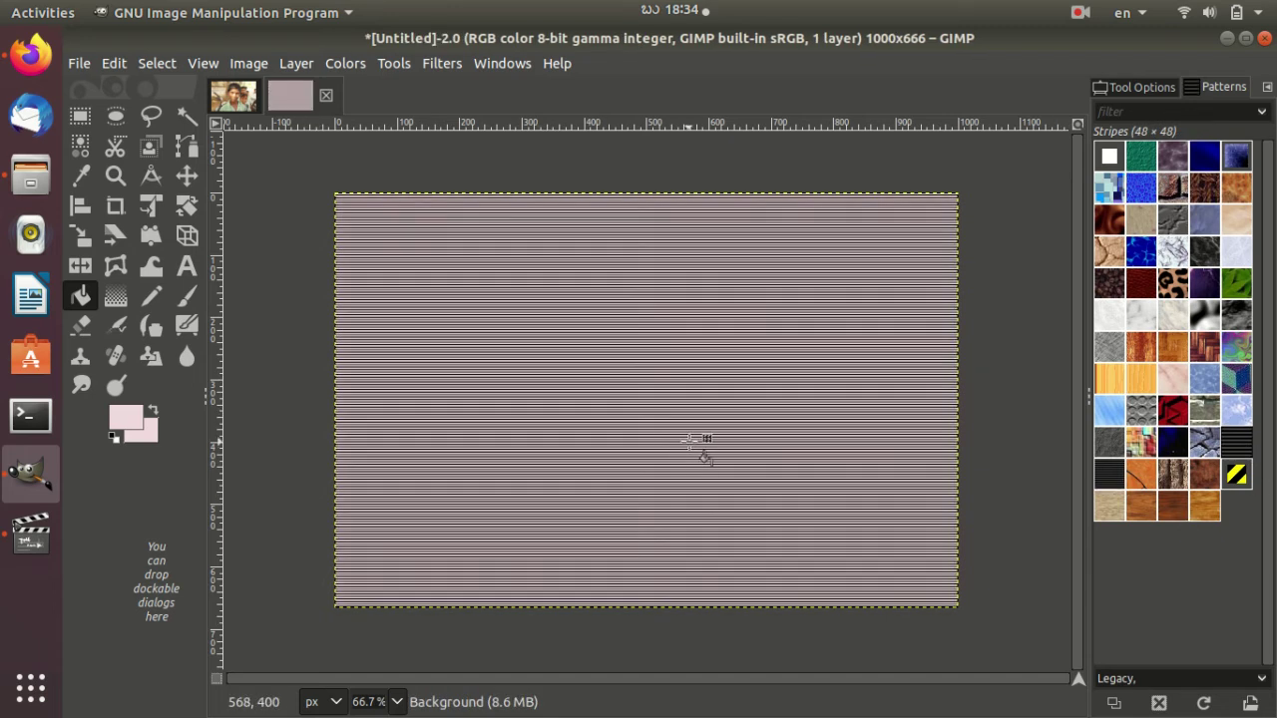
key(ctrl+z)
Fill the canvas with Tree Bark, then cut the selected boy from the Child-labour-India-3 photo
click(1173, 477)
click(694, 403)
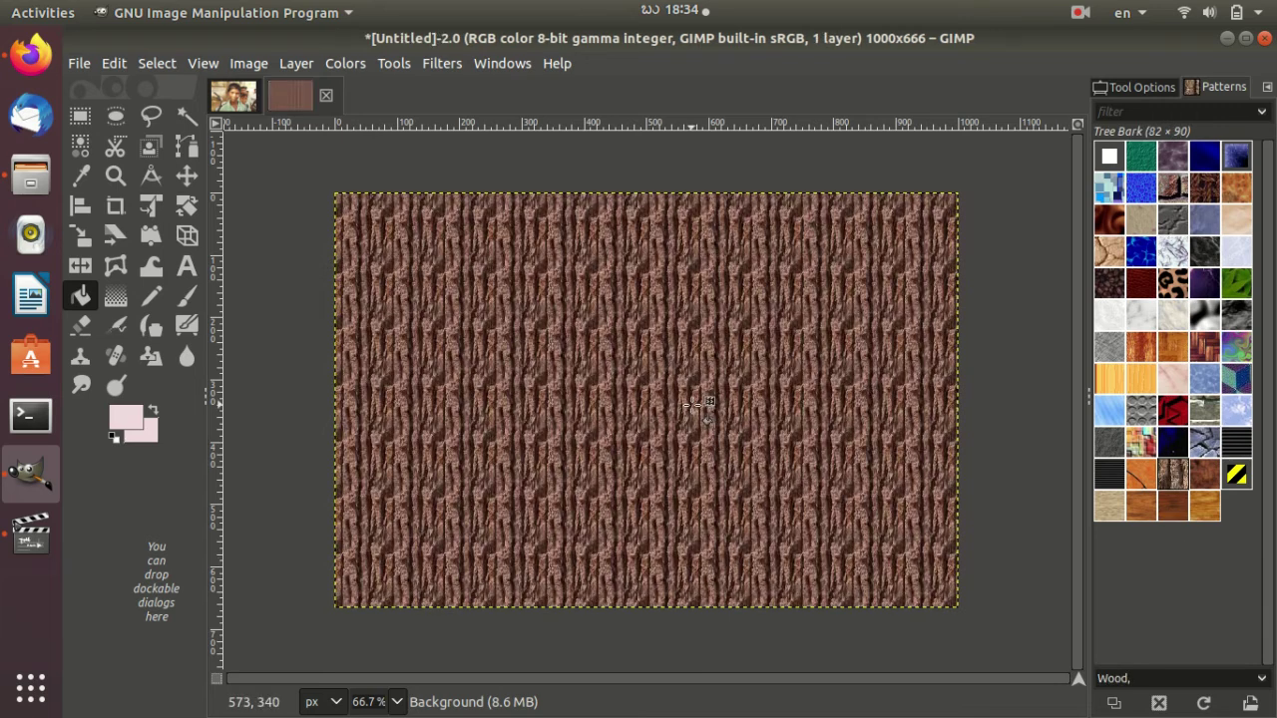
click(240, 97)
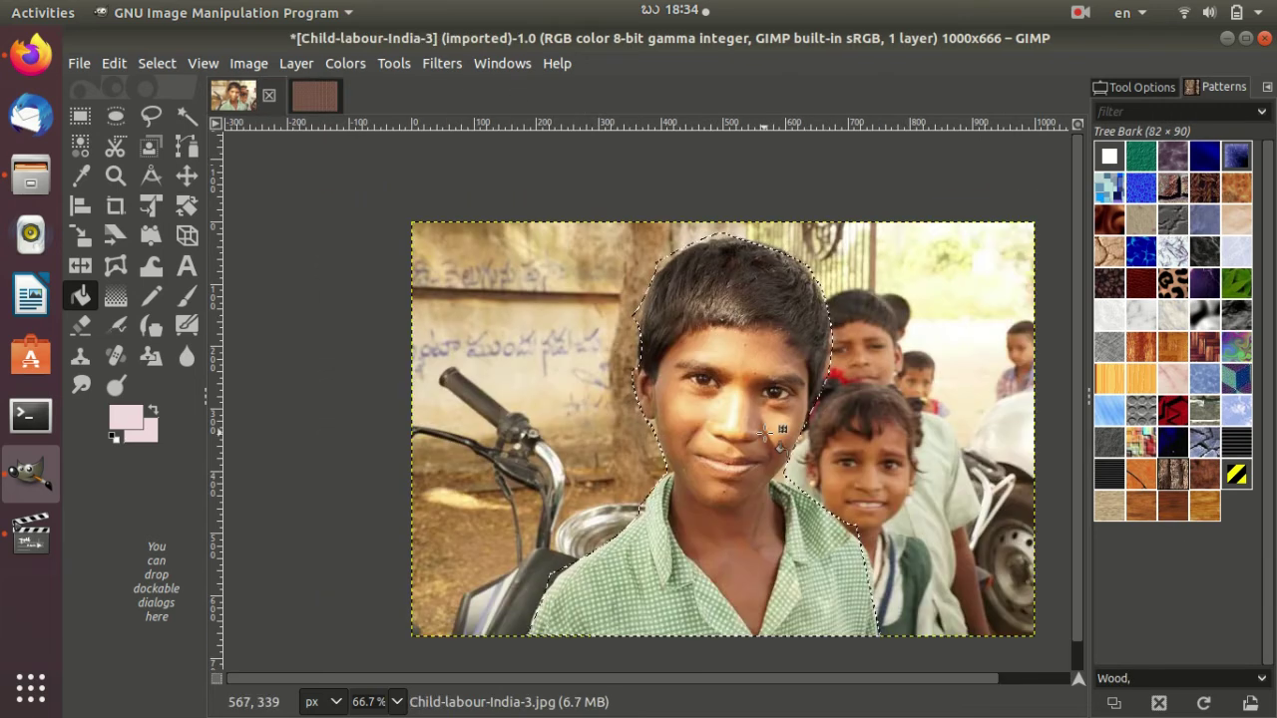
key(ctrl+x)
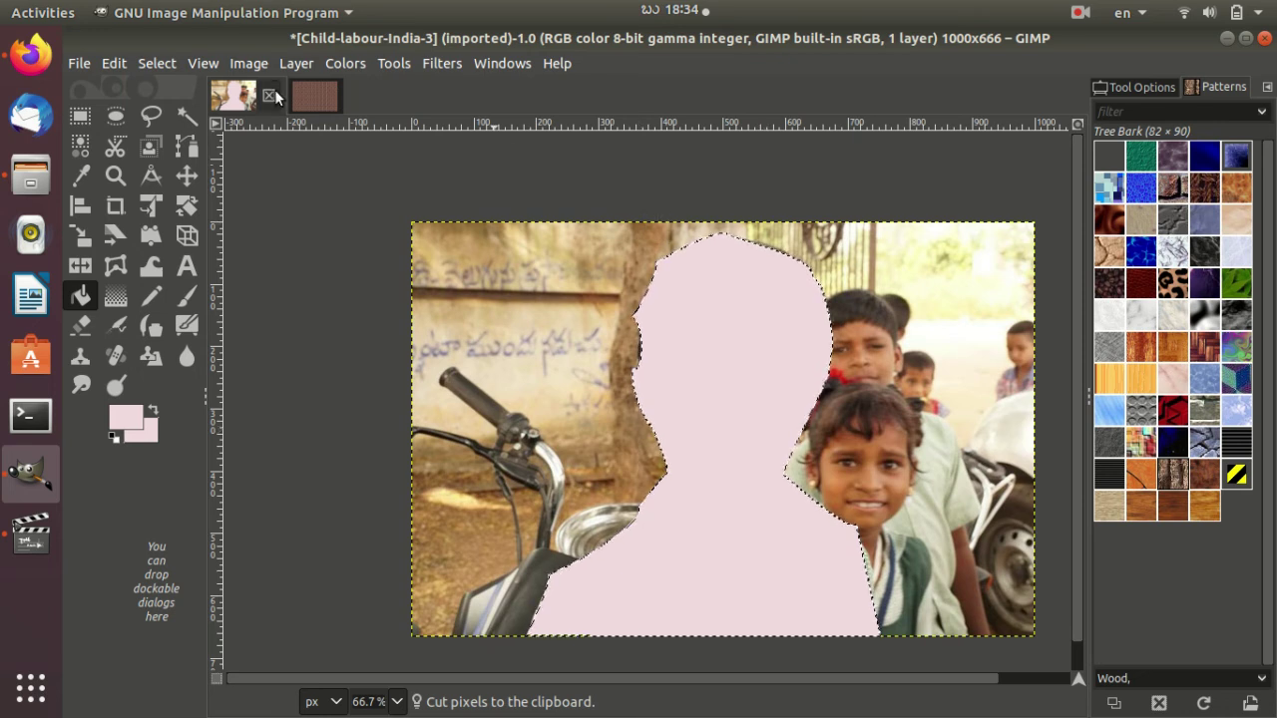
Refill the new canvas with bark and paste the cut-out boy onto it
click(313, 100)
click(626, 355)
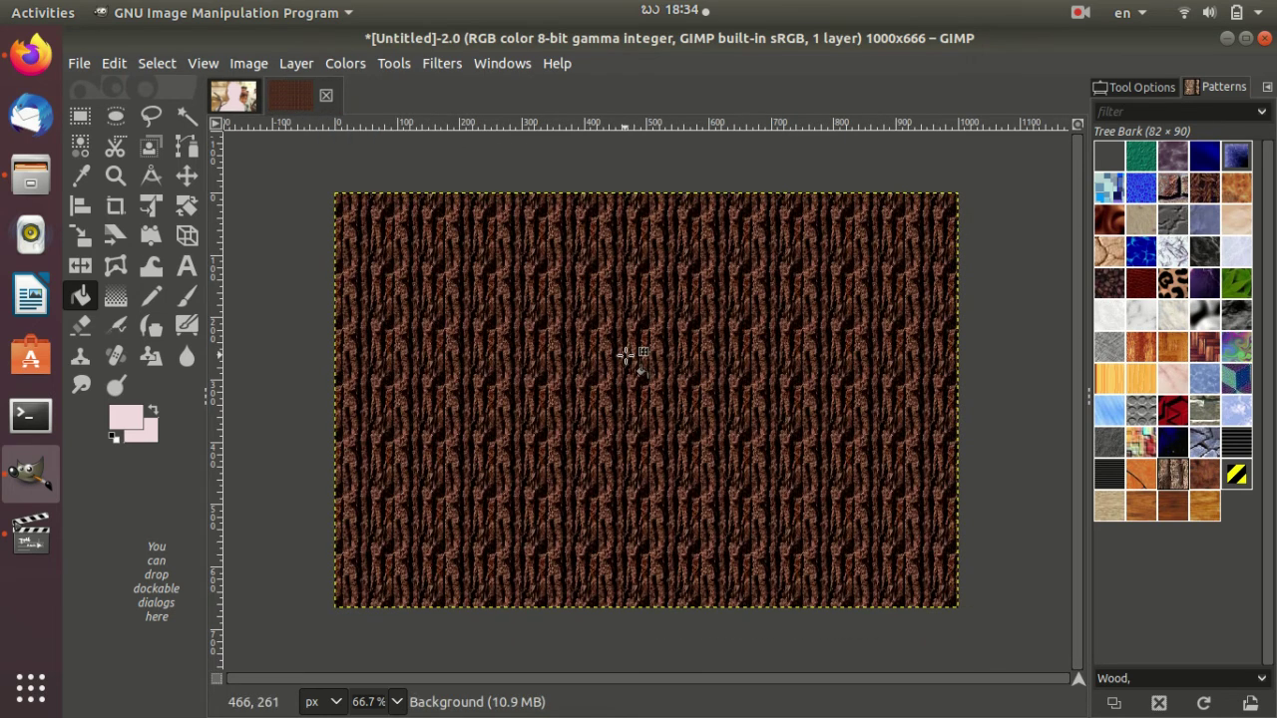
key(ctrl+v)
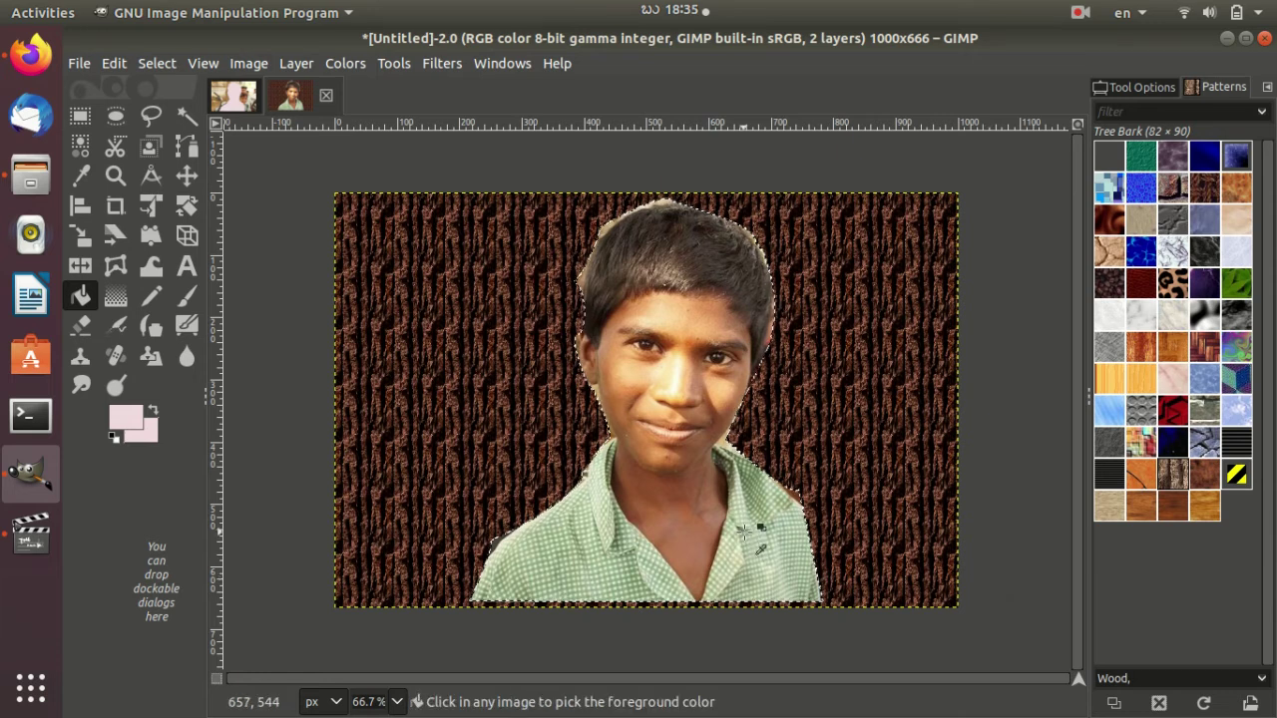
Remove that paste, refill the canvas with Small Squares, and paste the boy over it
key(Delete)
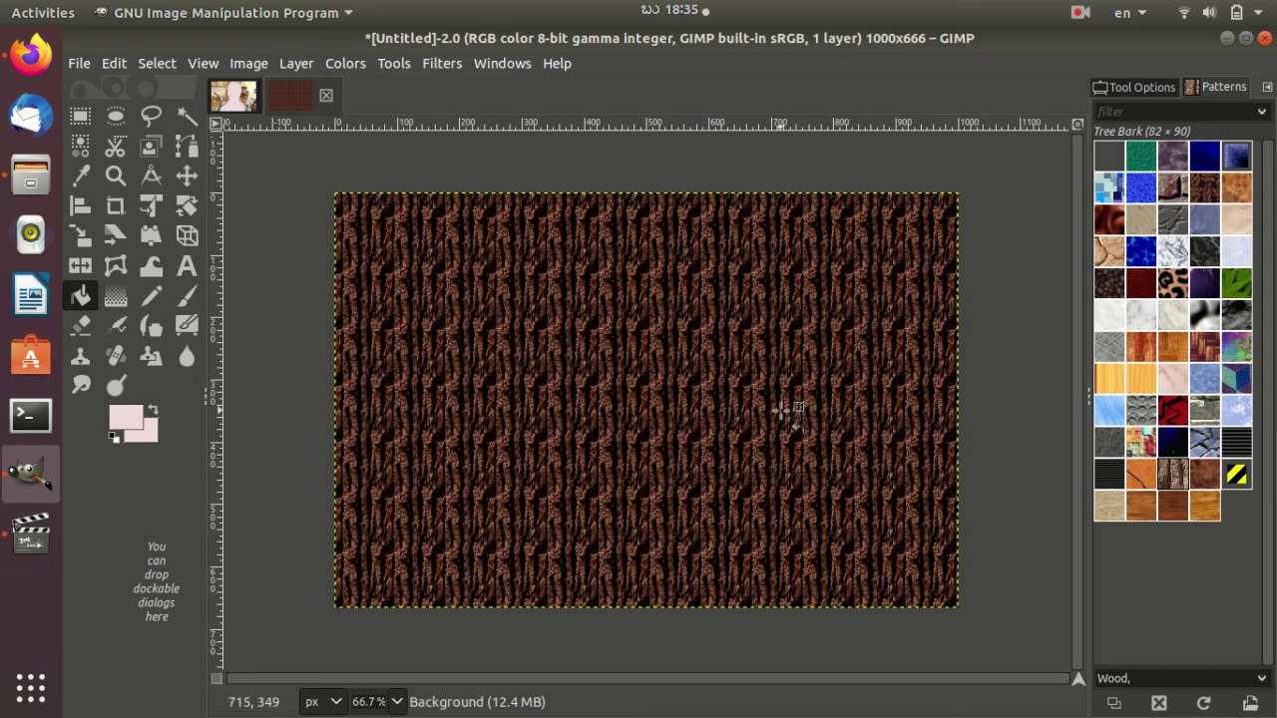
click(780, 411)
drag(1140, 441, 650, 382)
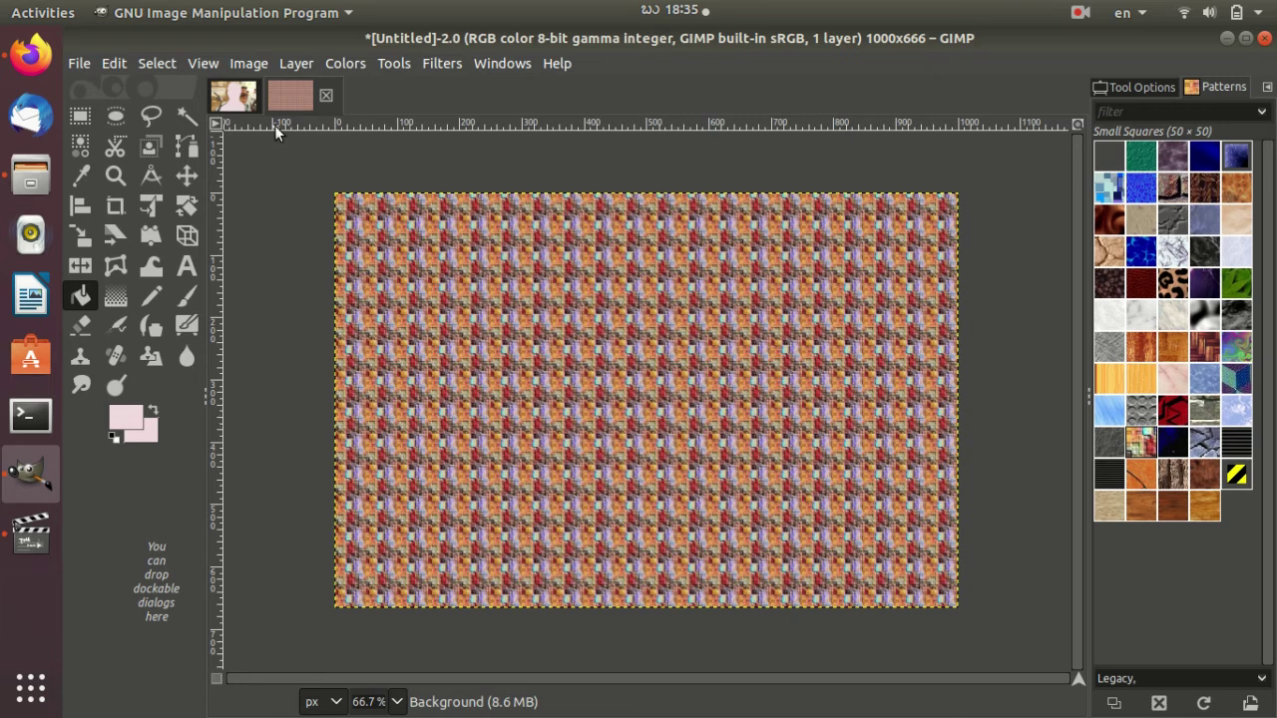
key(ctrl+Tab)
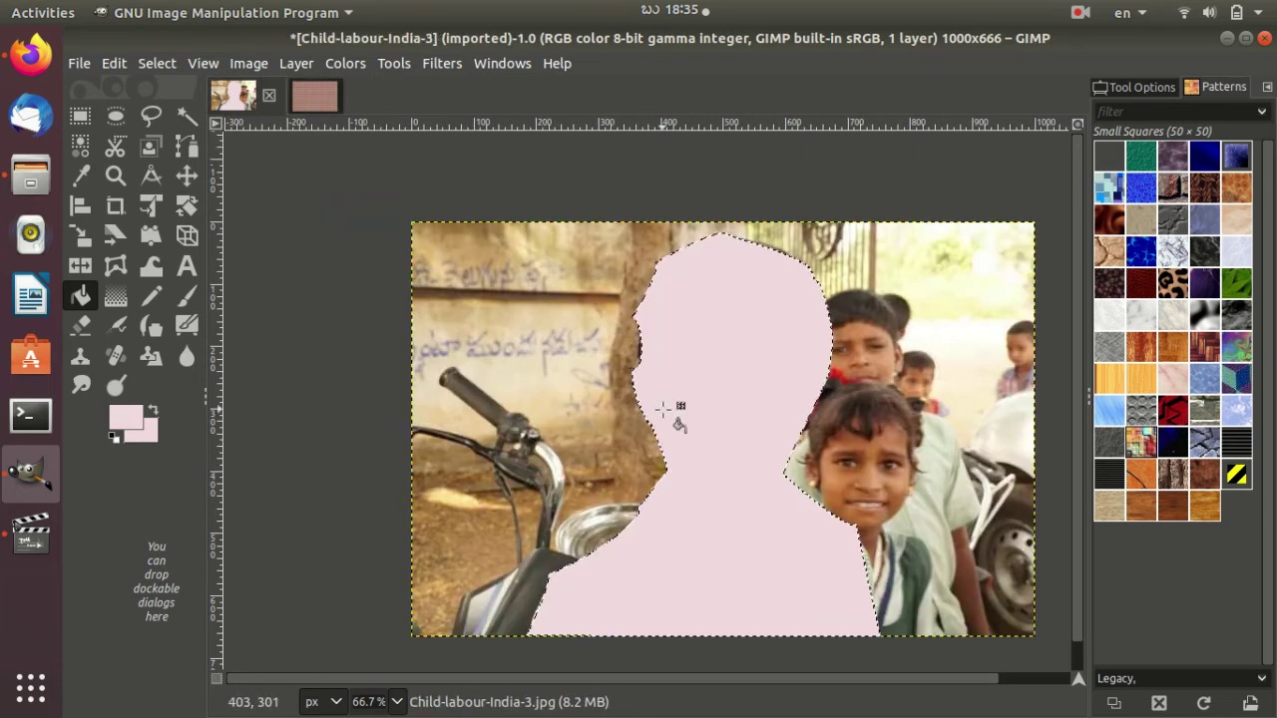
click(320, 105)
key(ctrl+v)
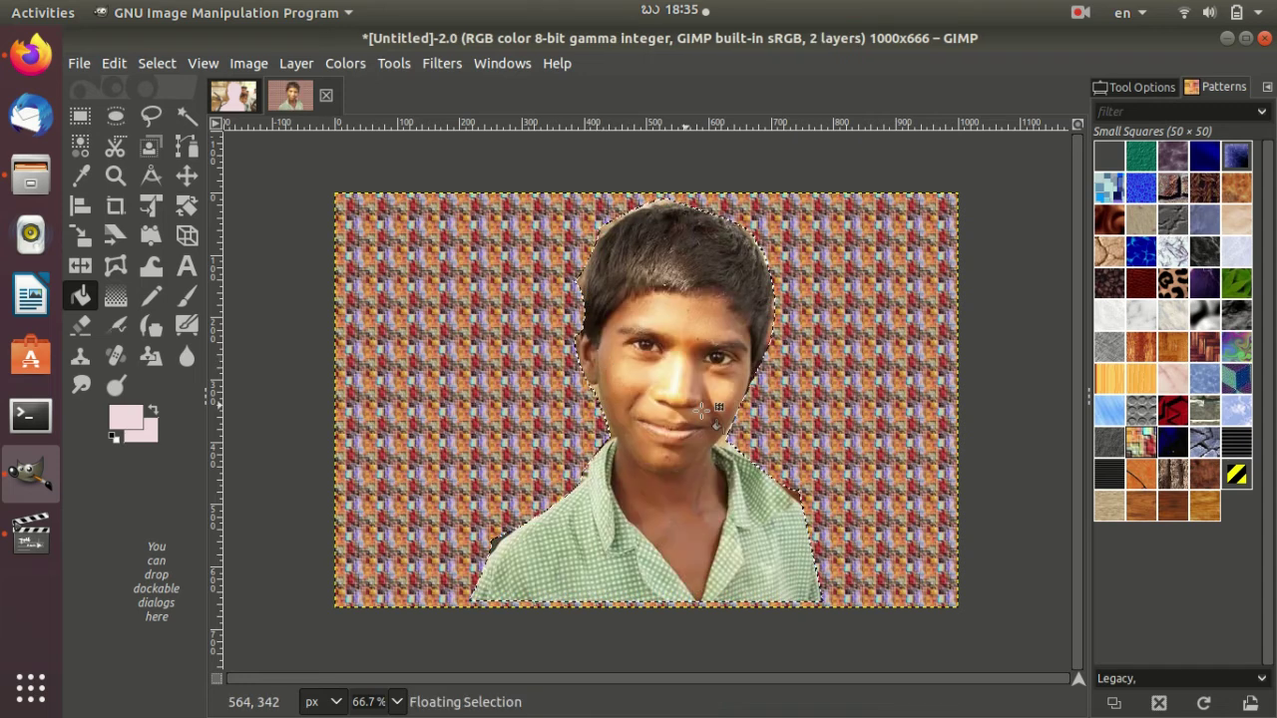
Export the composite as 789.png to the Desktop with default PNG settings
click(79, 63)
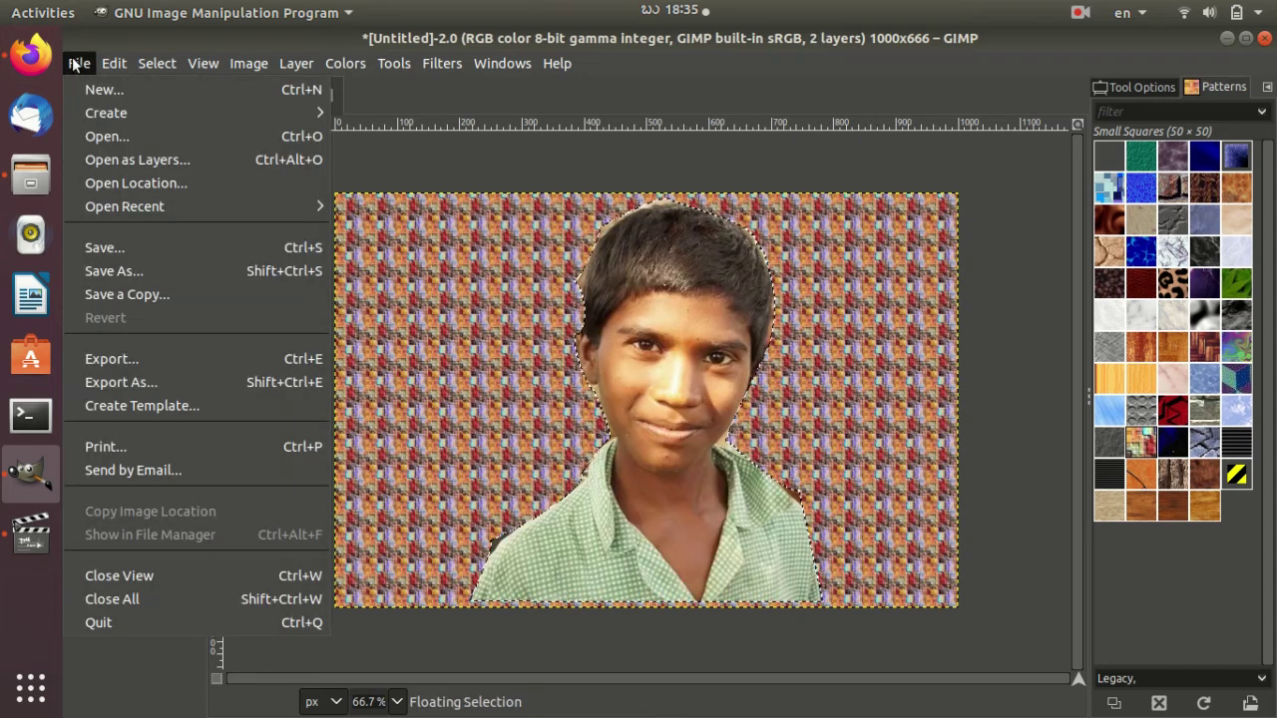
click(178, 358)
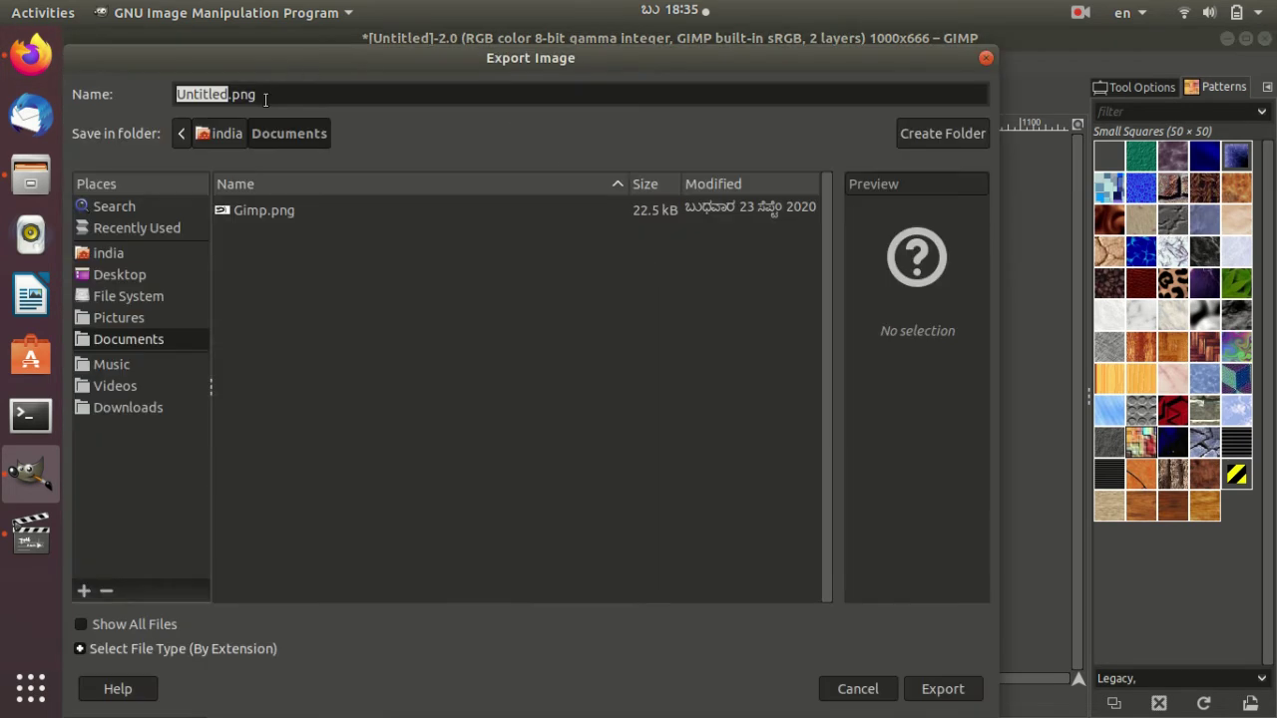
text(789)
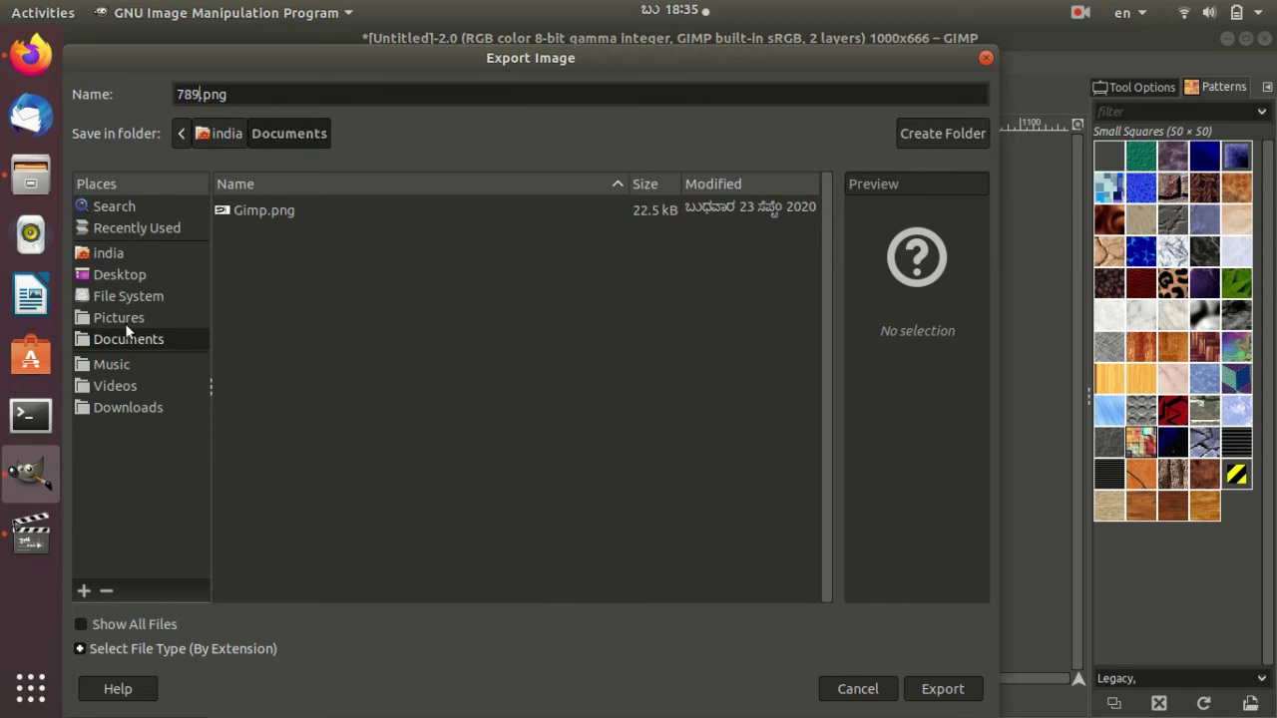
click(129, 323)
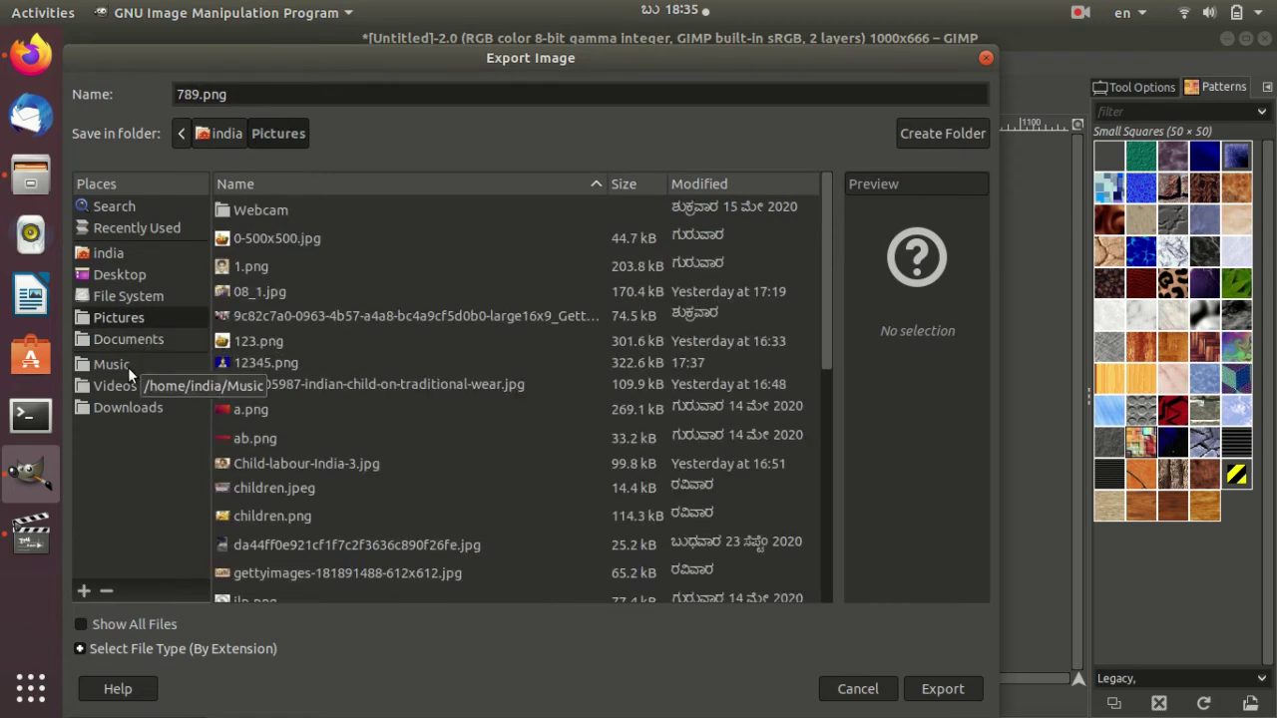
click(119, 275)
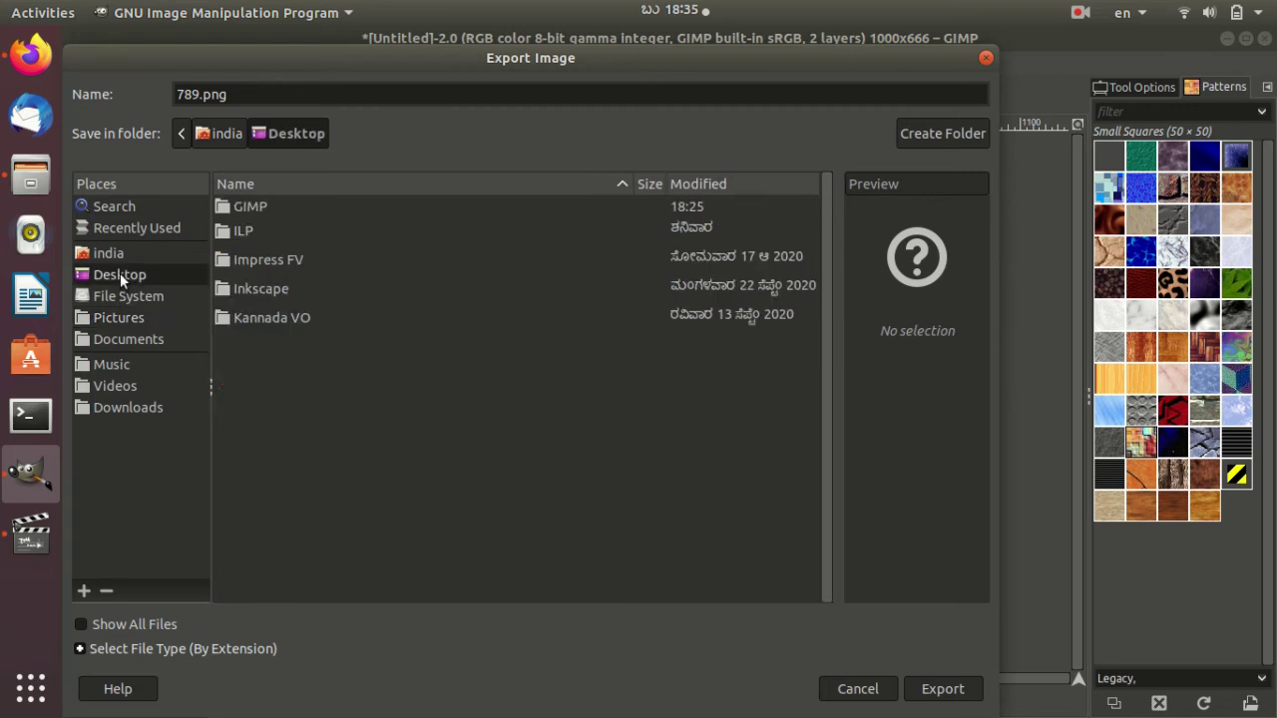
click(929, 696)
click(617, 567)
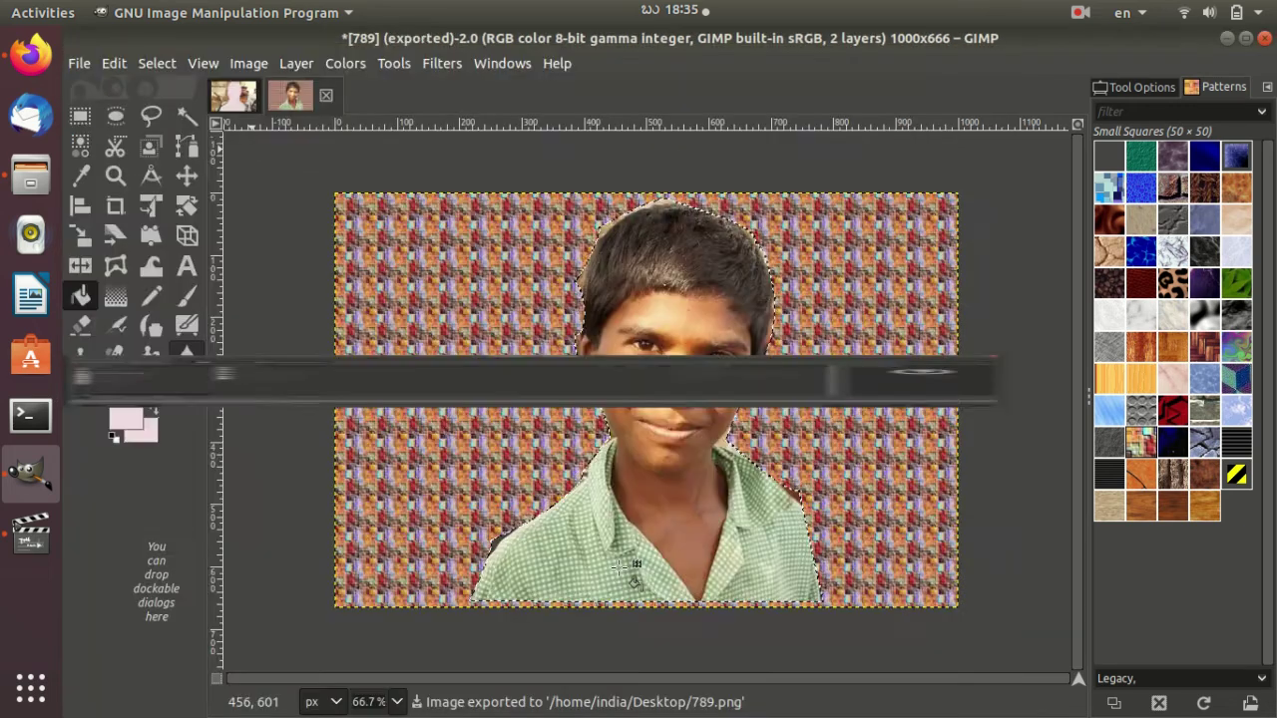
click(1226, 38)
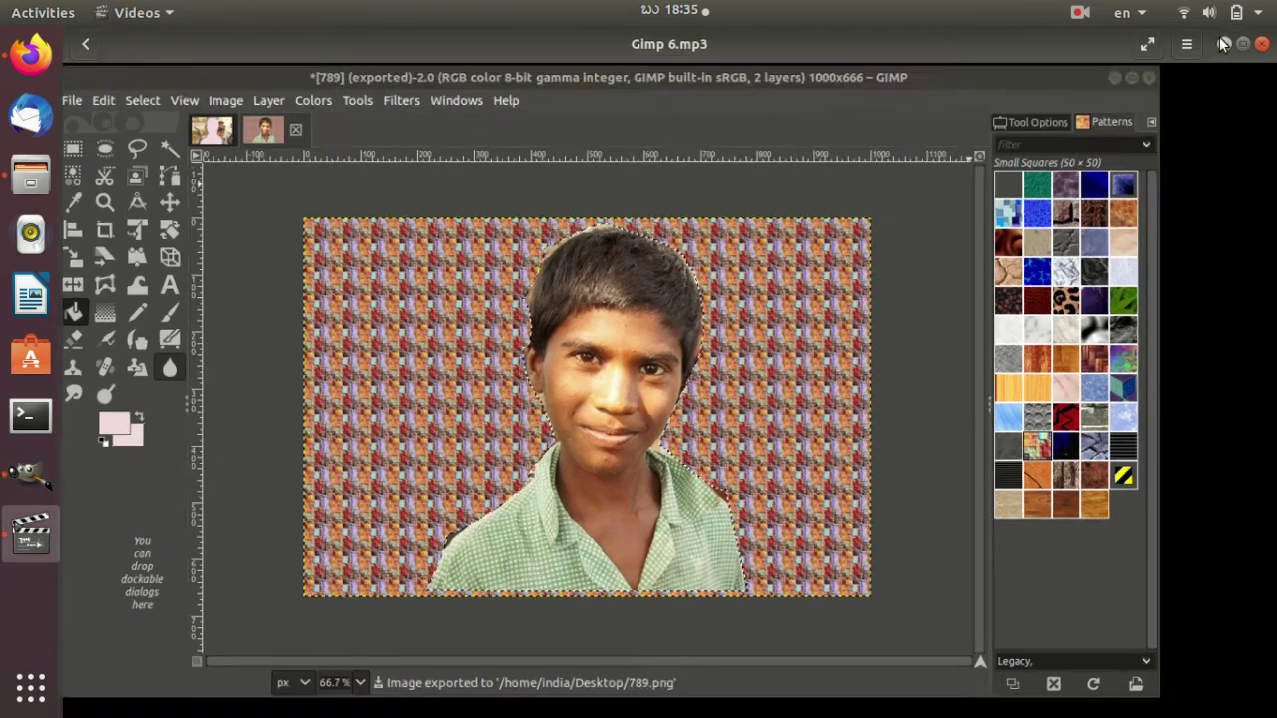
click(1220, 39)
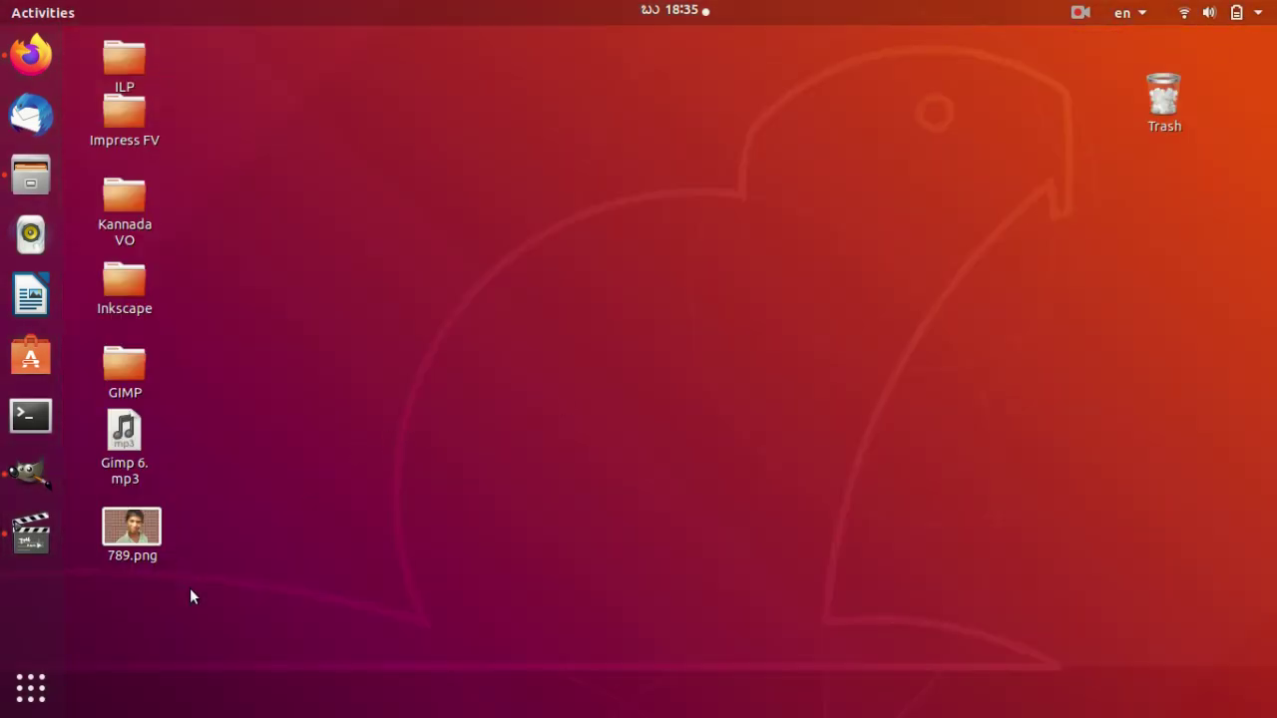
double_click(148, 537)
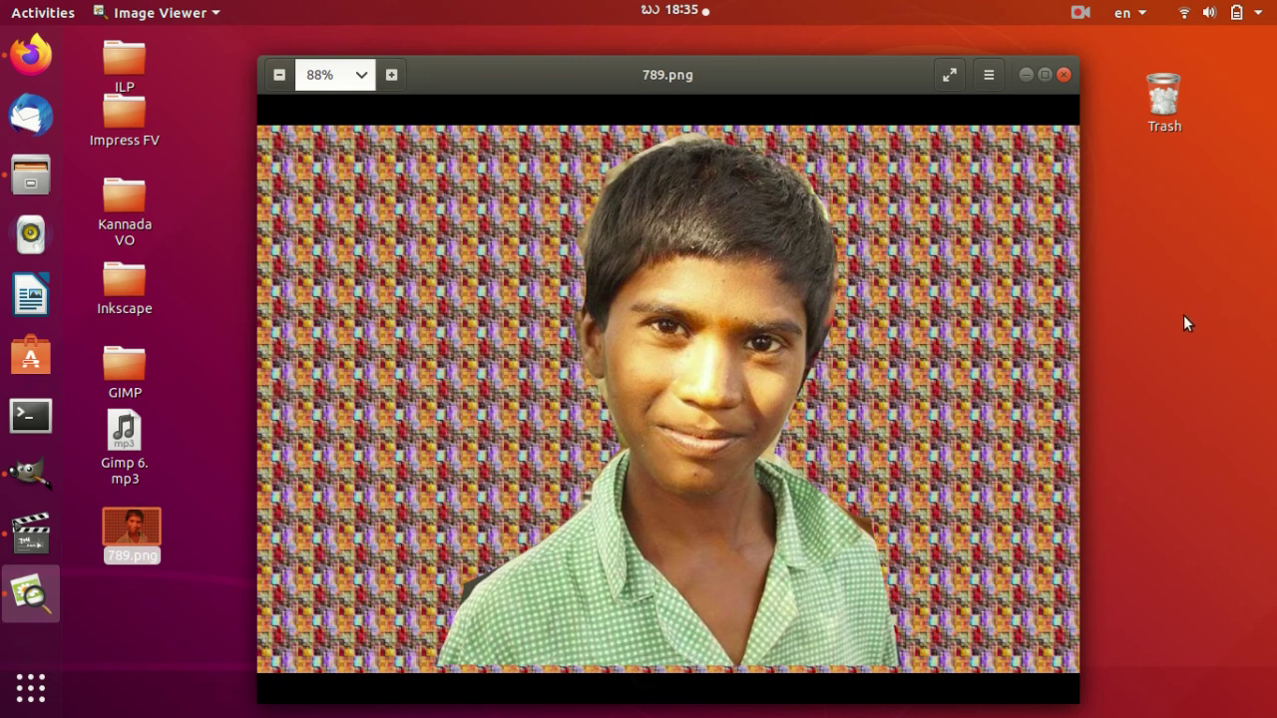
mouse_move(1074, 349)
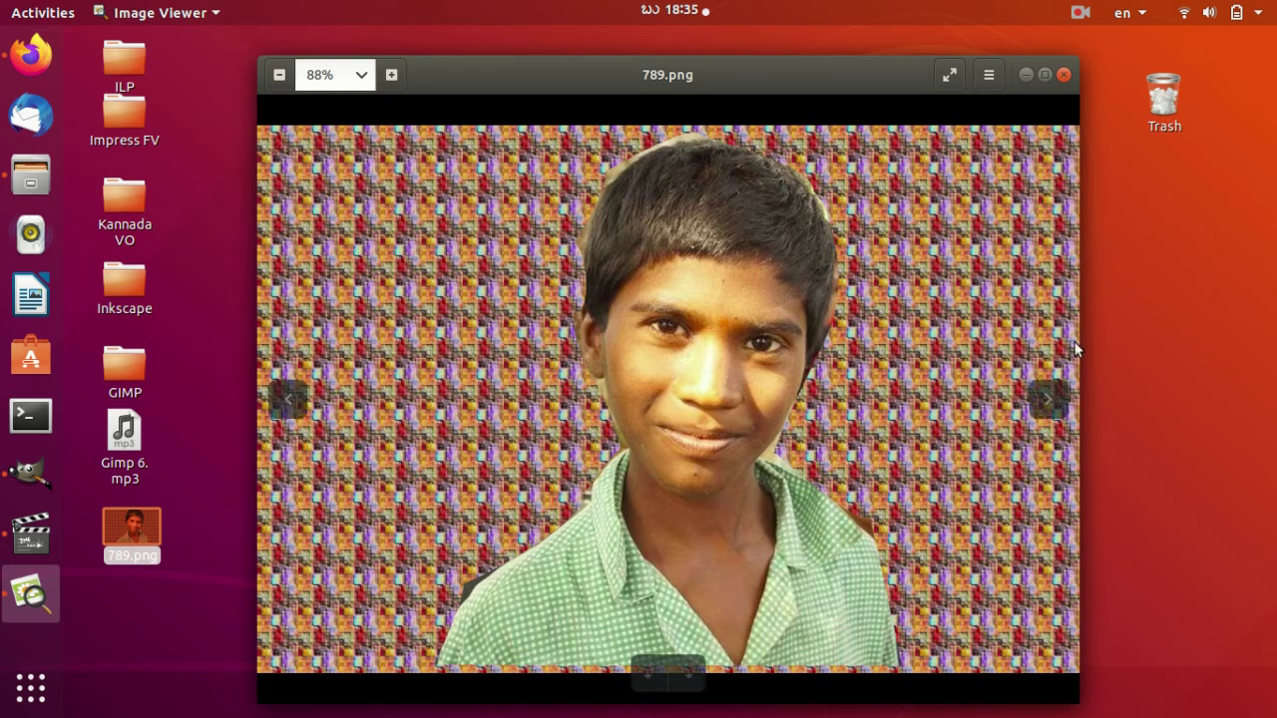
click(1026, 74)
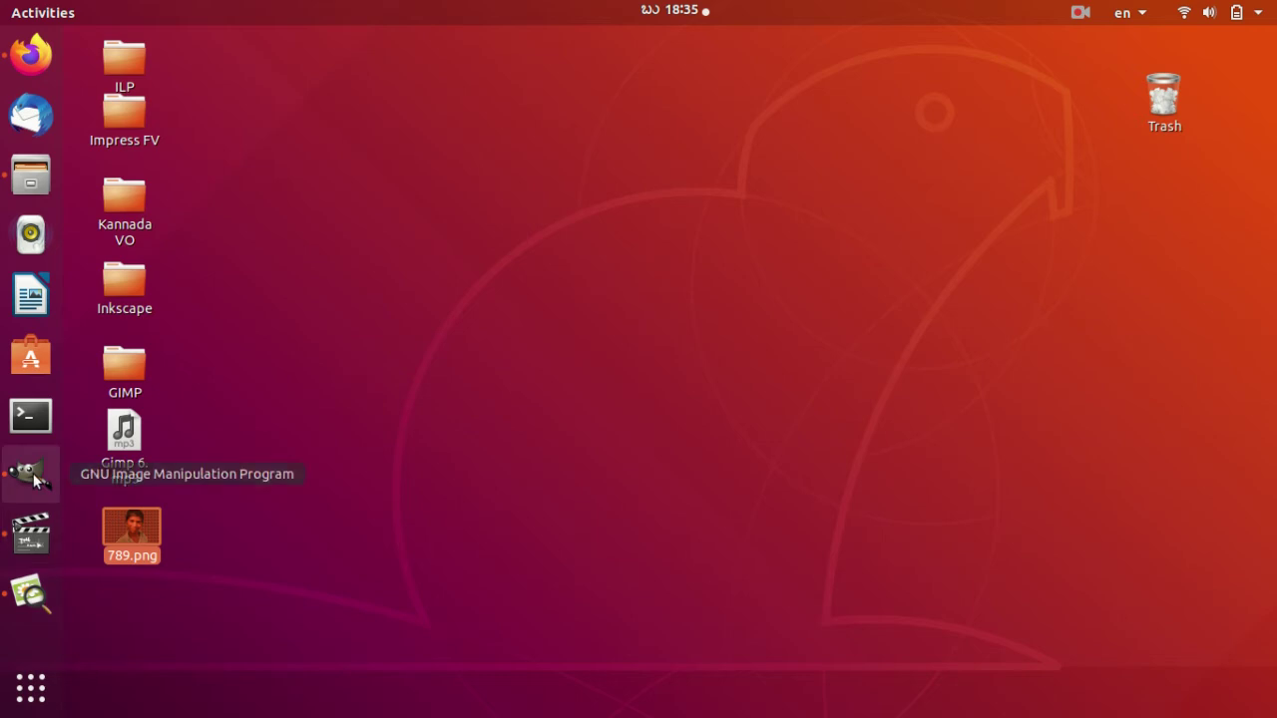
click(30, 473)
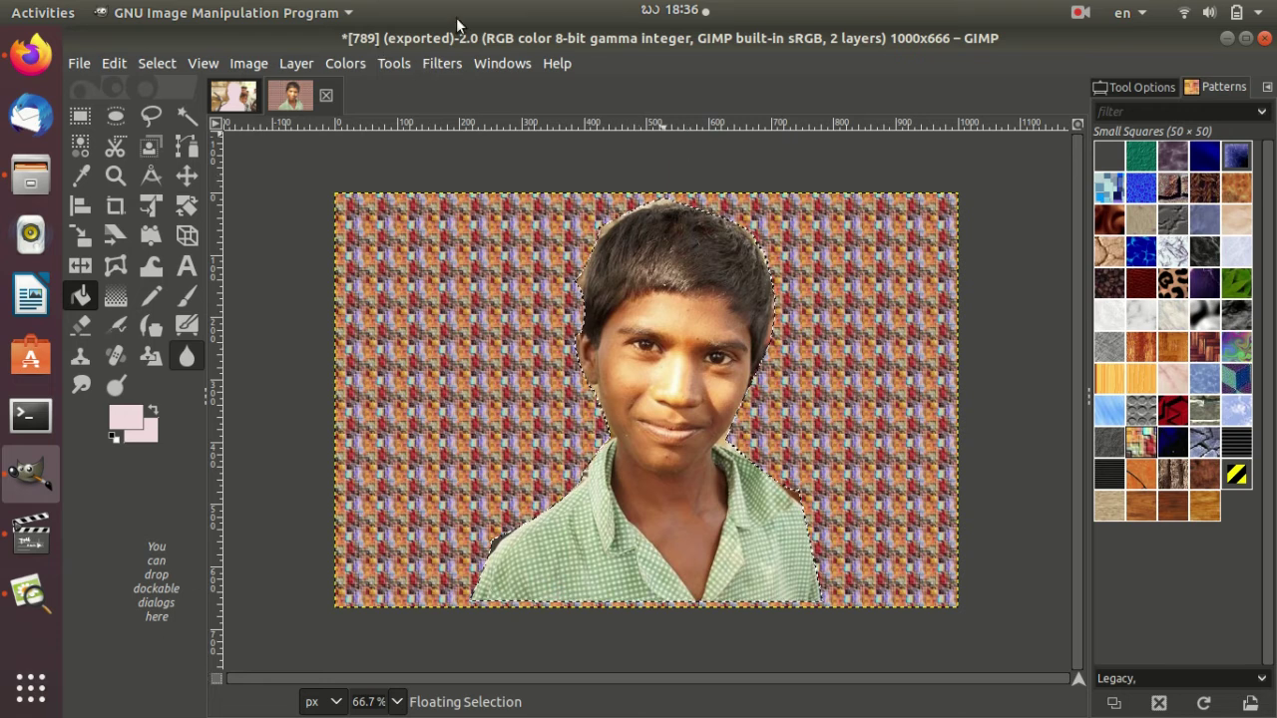
Open the Puducherry schoolgirls JPG from the Pictures folder as a new image
click(76, 62)
click(120, 137)
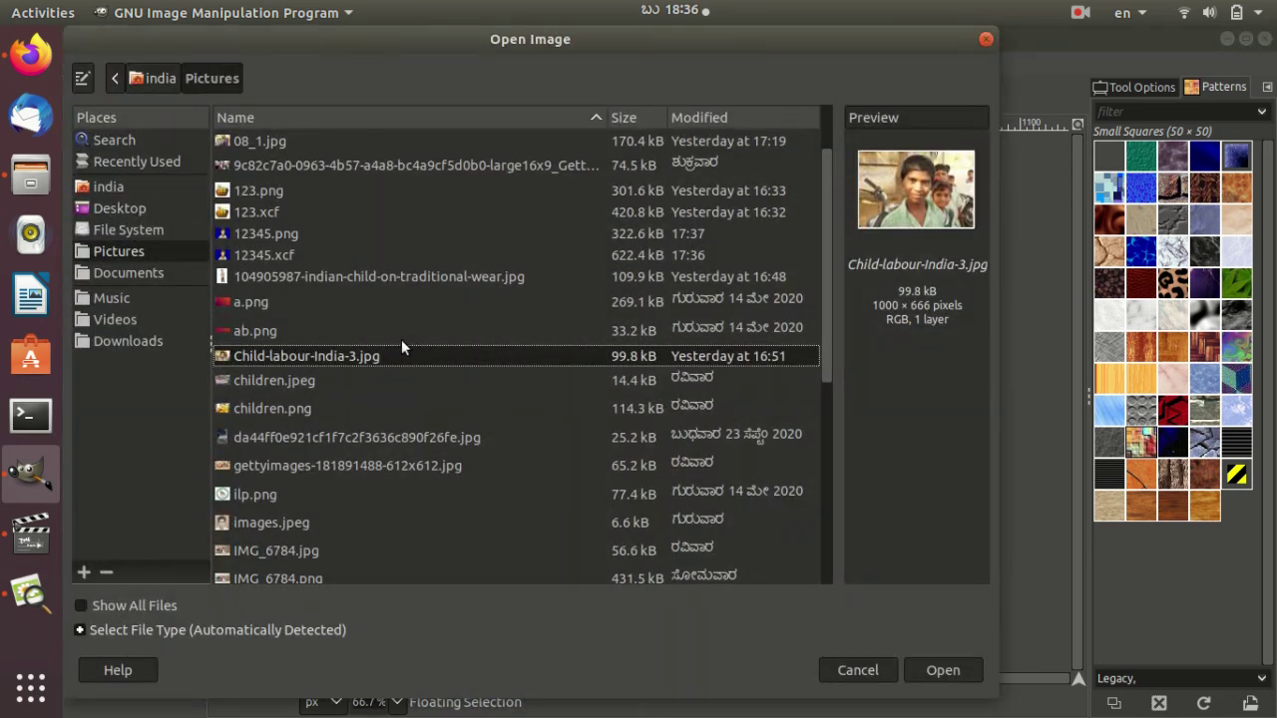
key(Down)
key(Down)
key(Down)
key(Down)
key(Down)
key(Down)
key(Down)
key(Down)
key(Down)
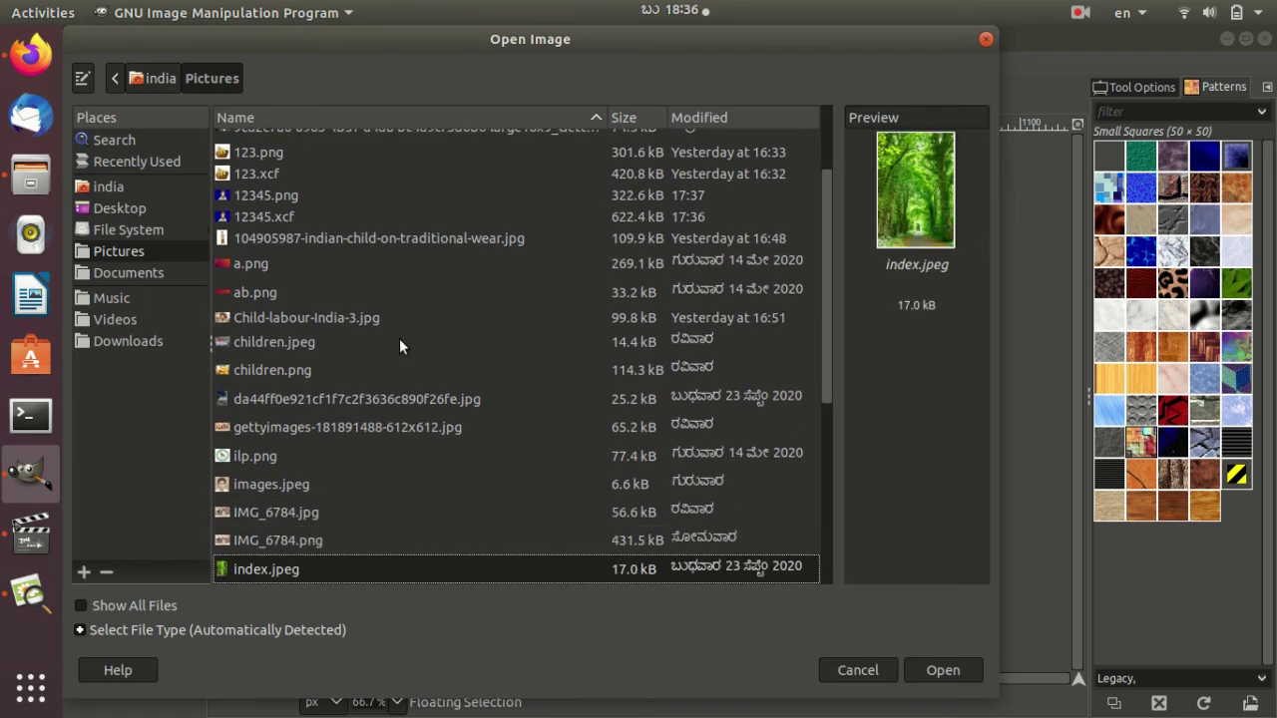
key(Down)
key(Down)
key(Down)
key(Down)
key(Down)
key(Down)
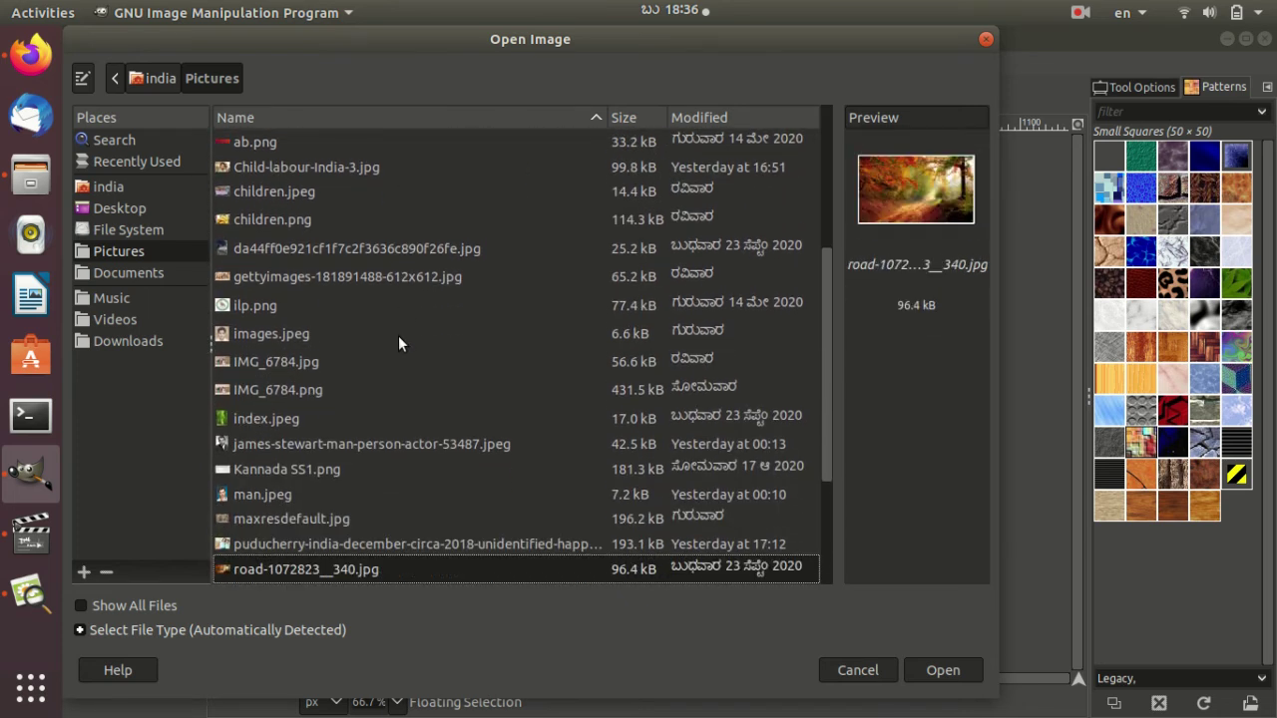
key(Up)
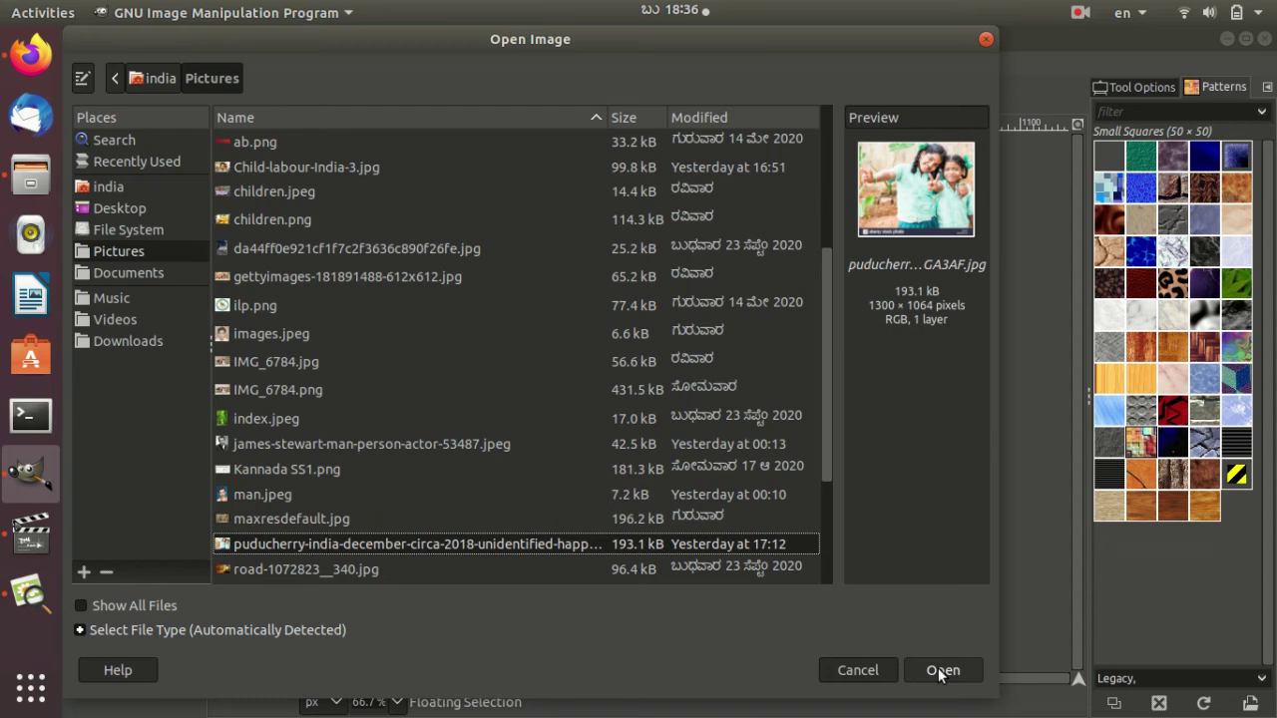
click(939, 675)
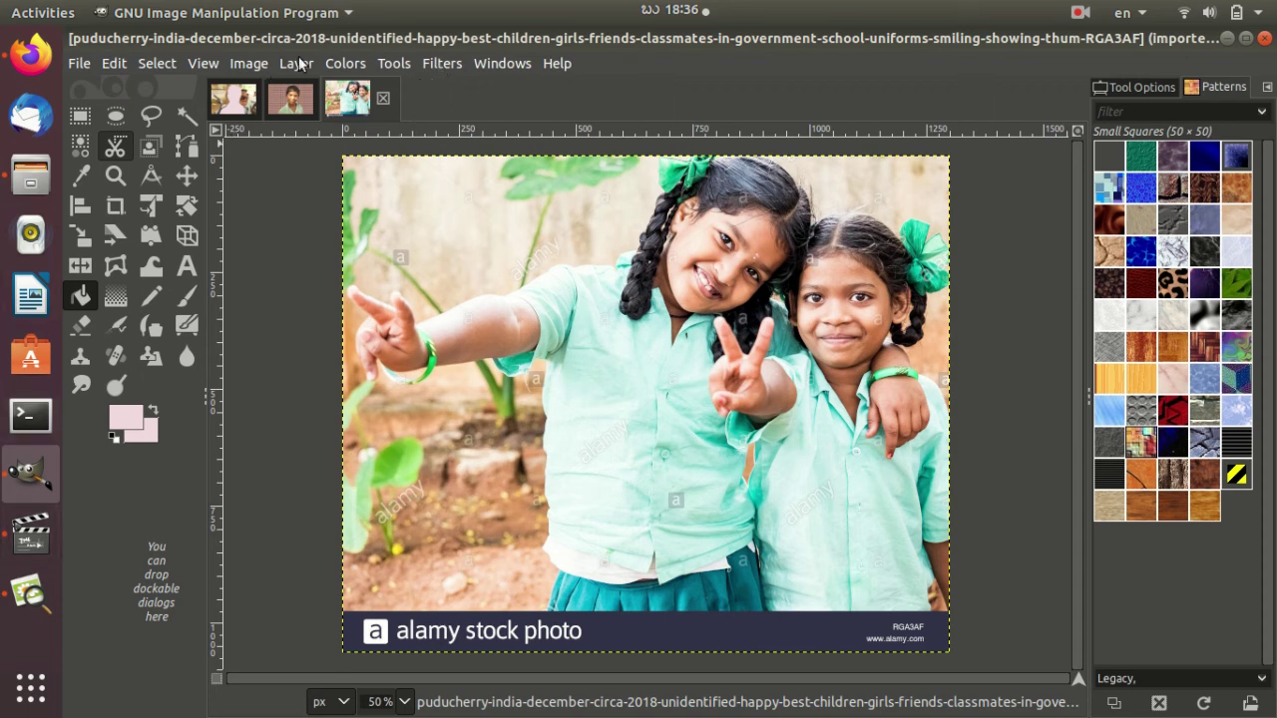
Preview a Circular Motion Blur with a shifted centre on the girls photo, then cancel it
click(456, 65)
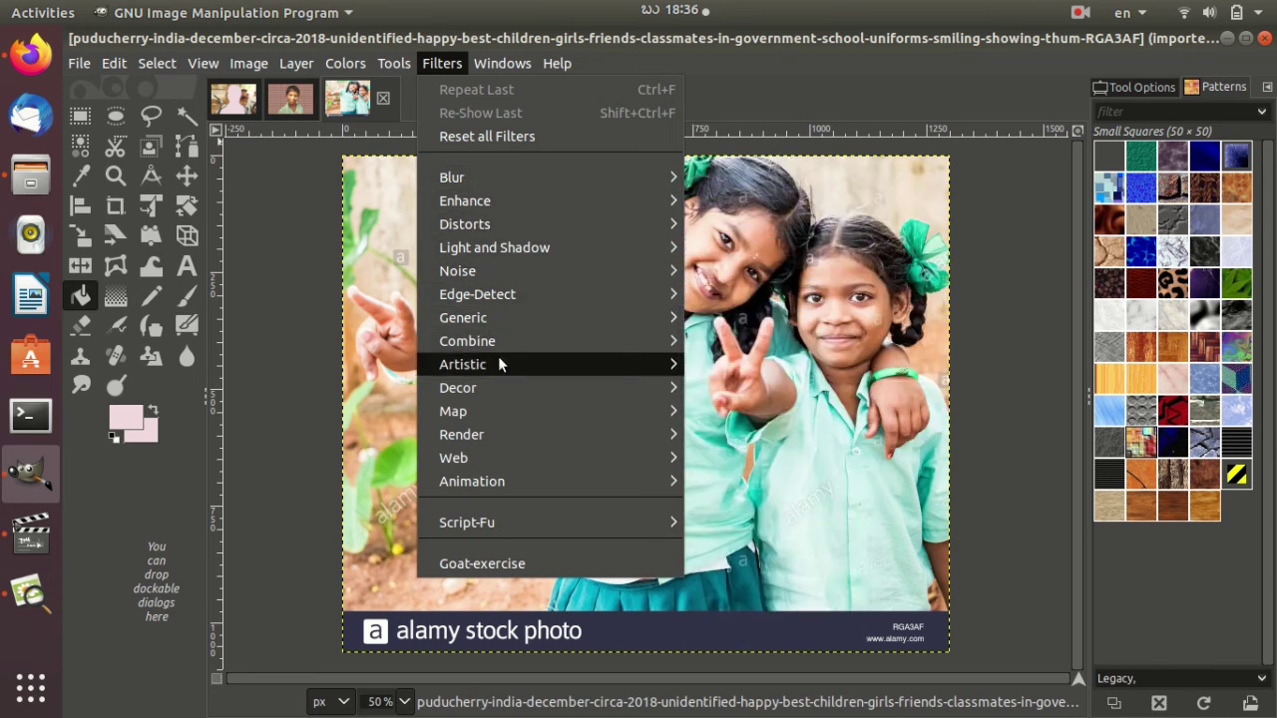
mouse_move(549, 177)
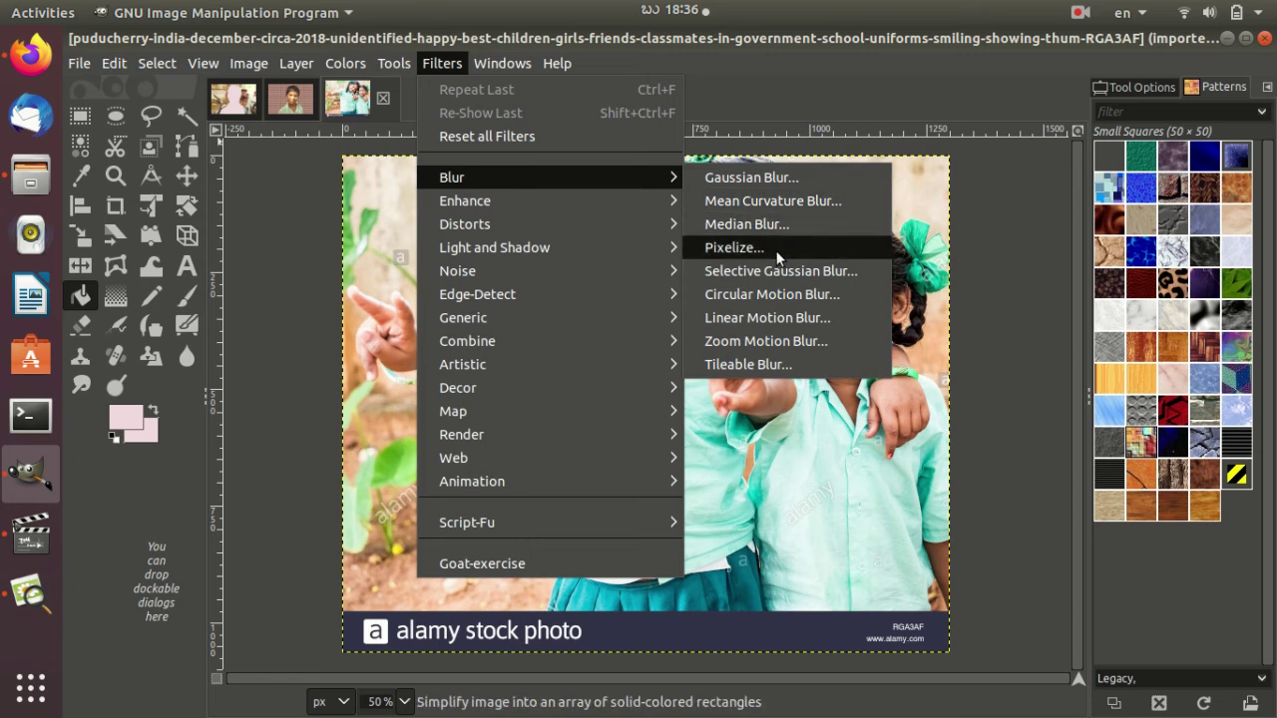
click(820, 299)
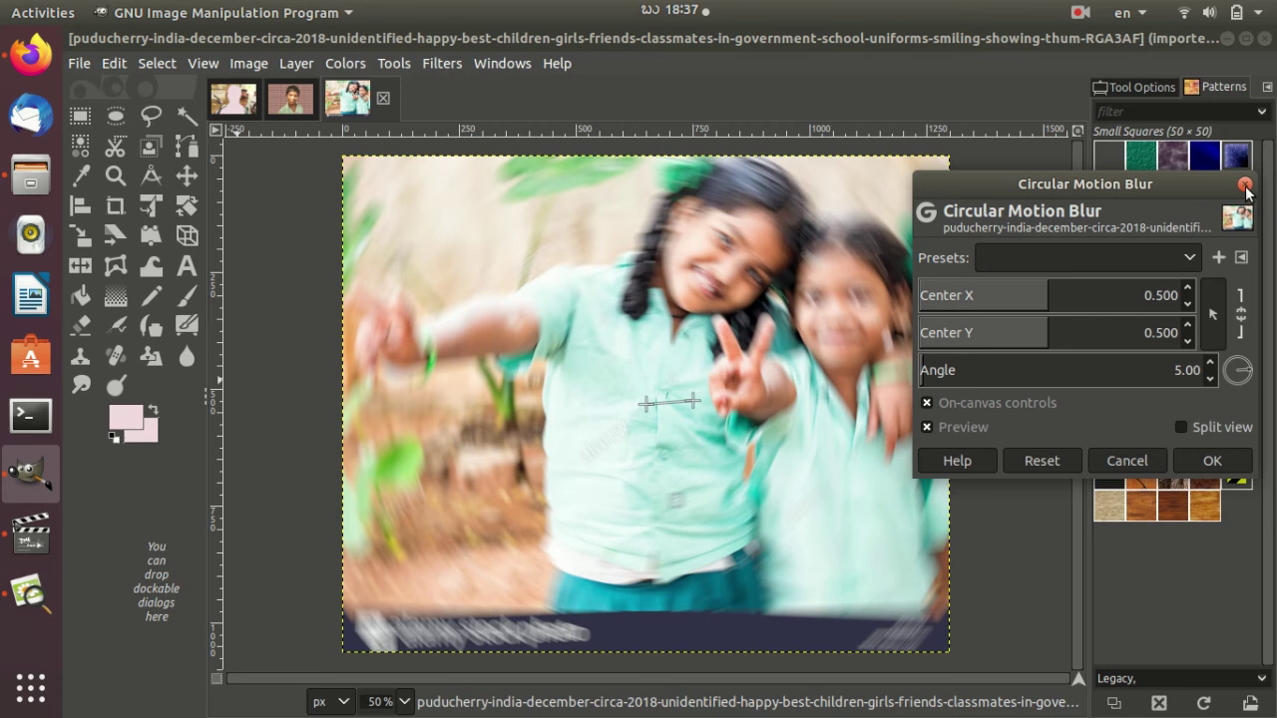
mouse_move(1092, 300)
mouse_down()
mouse_move(1169, 302)
mouse_move(1044, 315)
mouse_move(8, 327)
mouse_move(944, 320)
mouse_move(342, 359)
mouse_up()
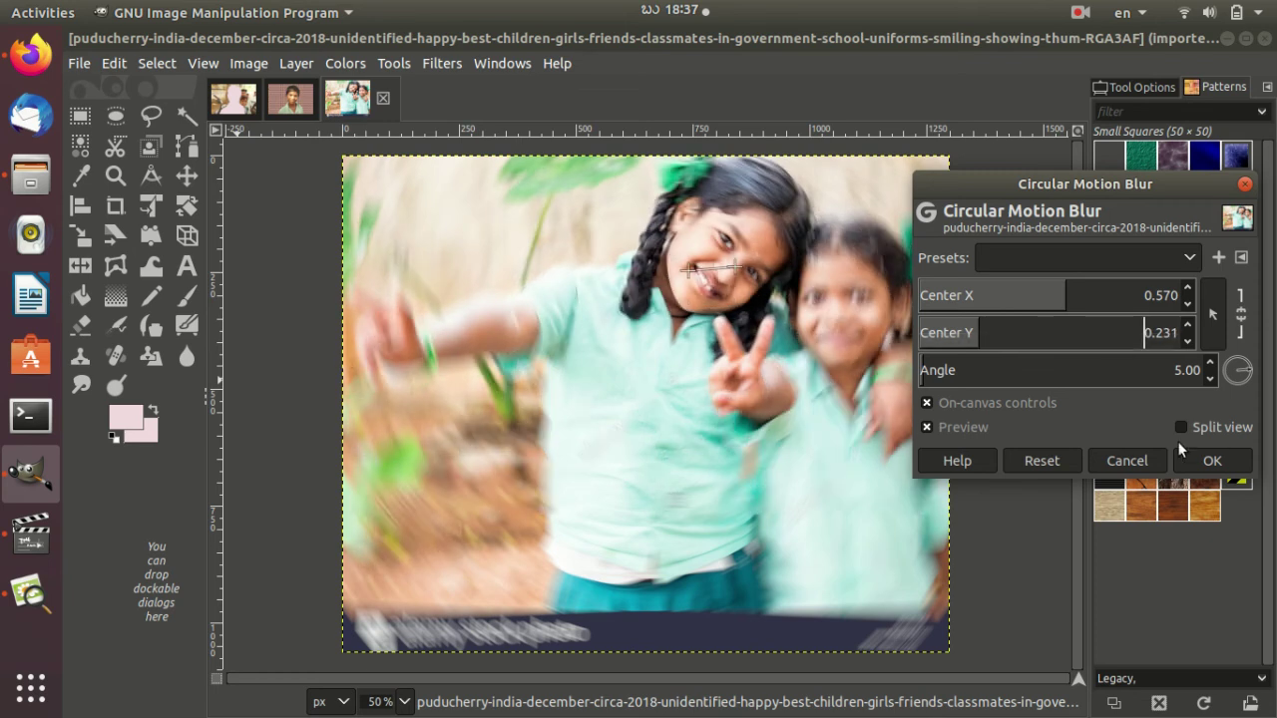
click(1144, 461)
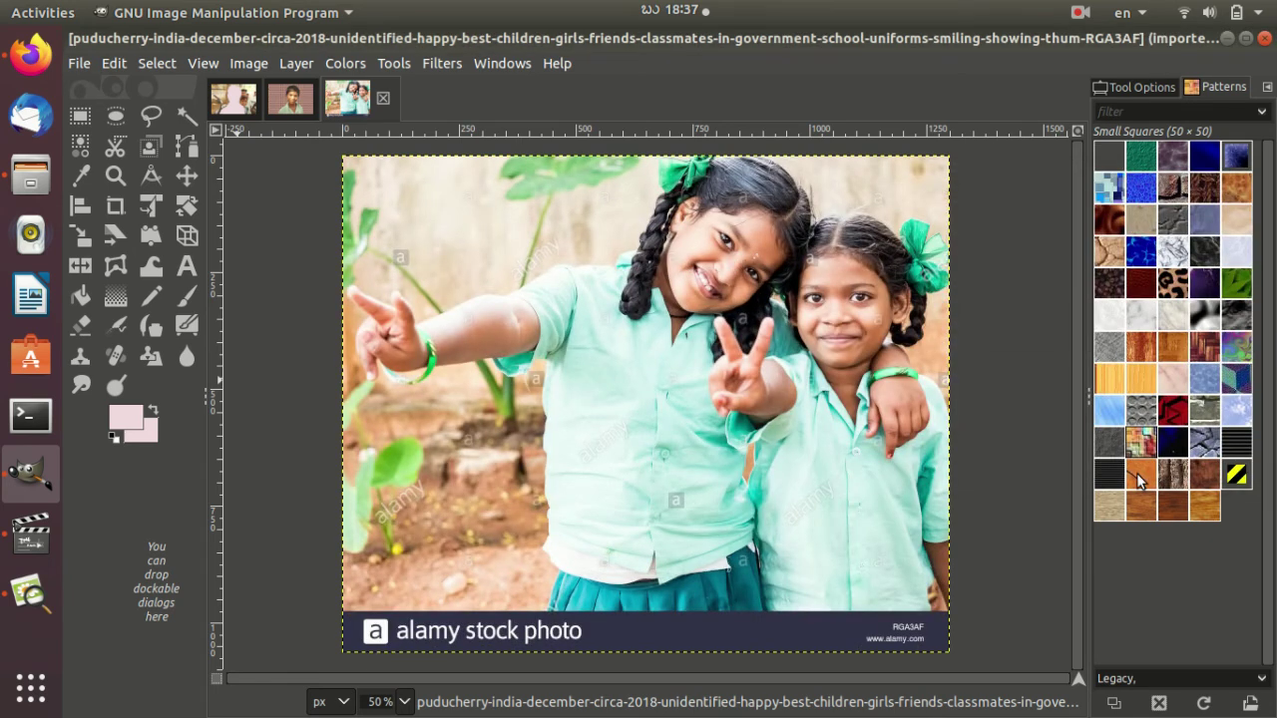
click(437, 66)
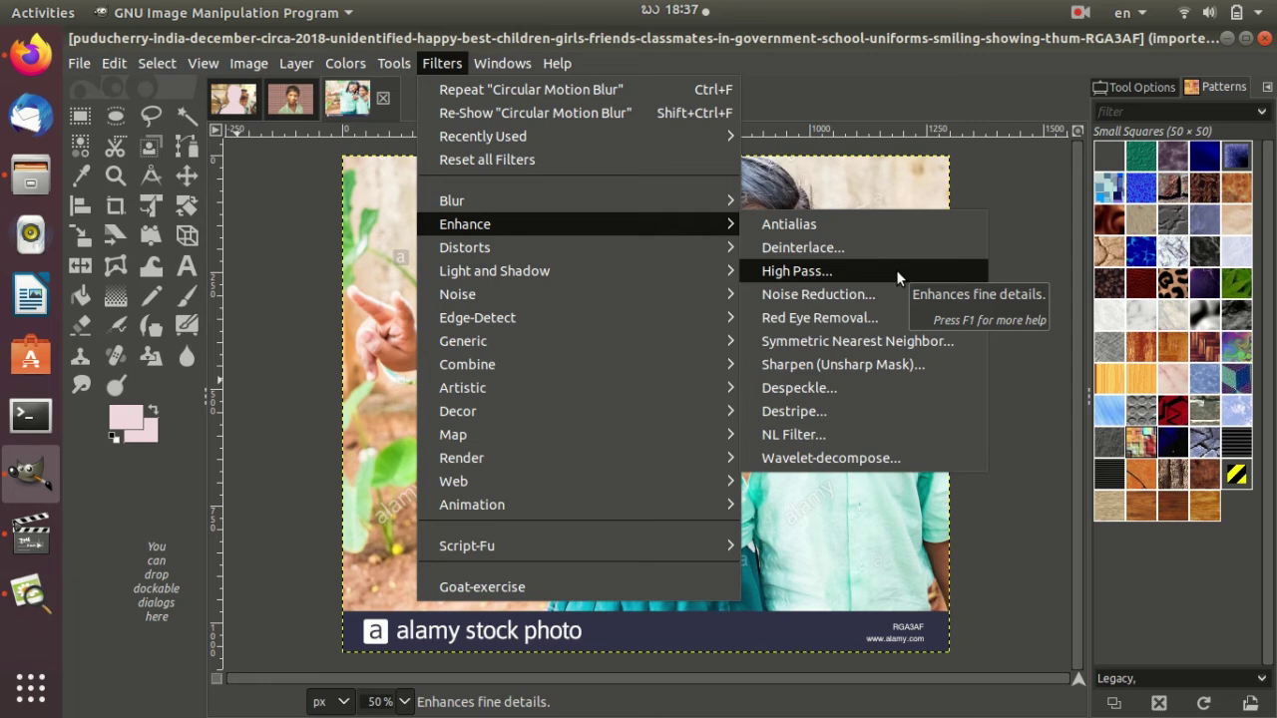
mouse_move(494, 270)
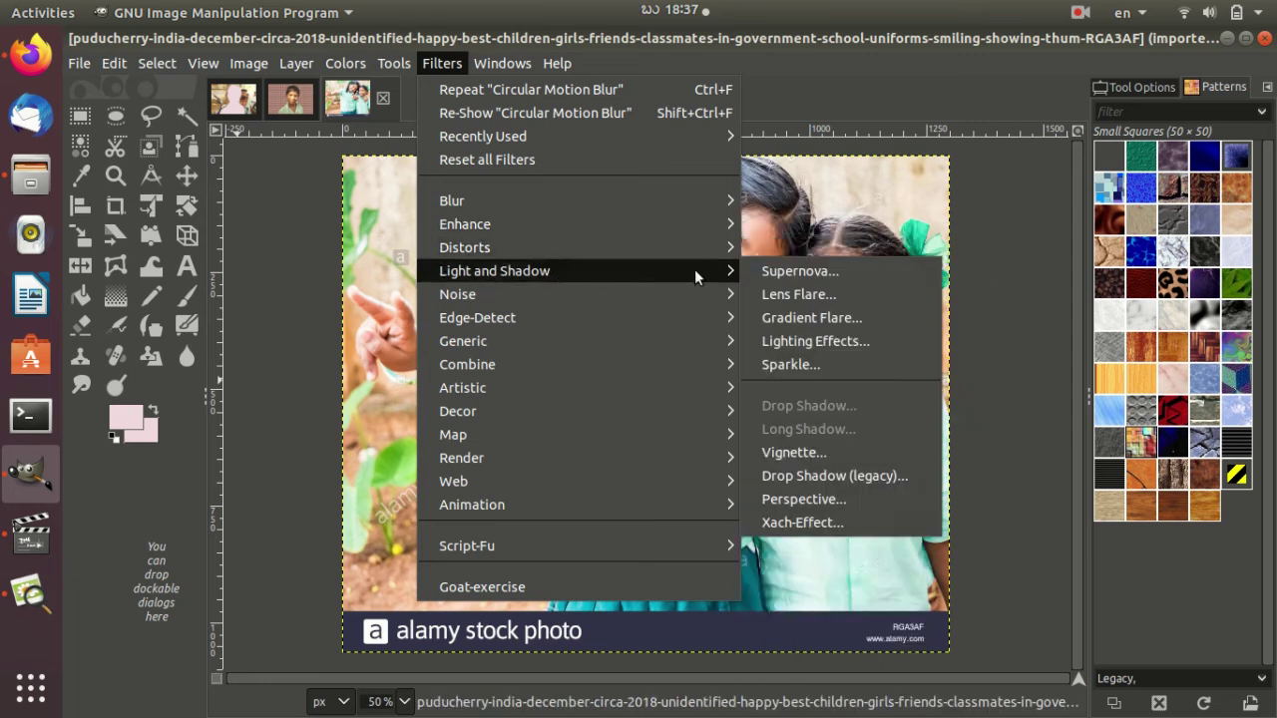
Apply the Sparkle filter with default settings to the girls photo
click(836, 366)
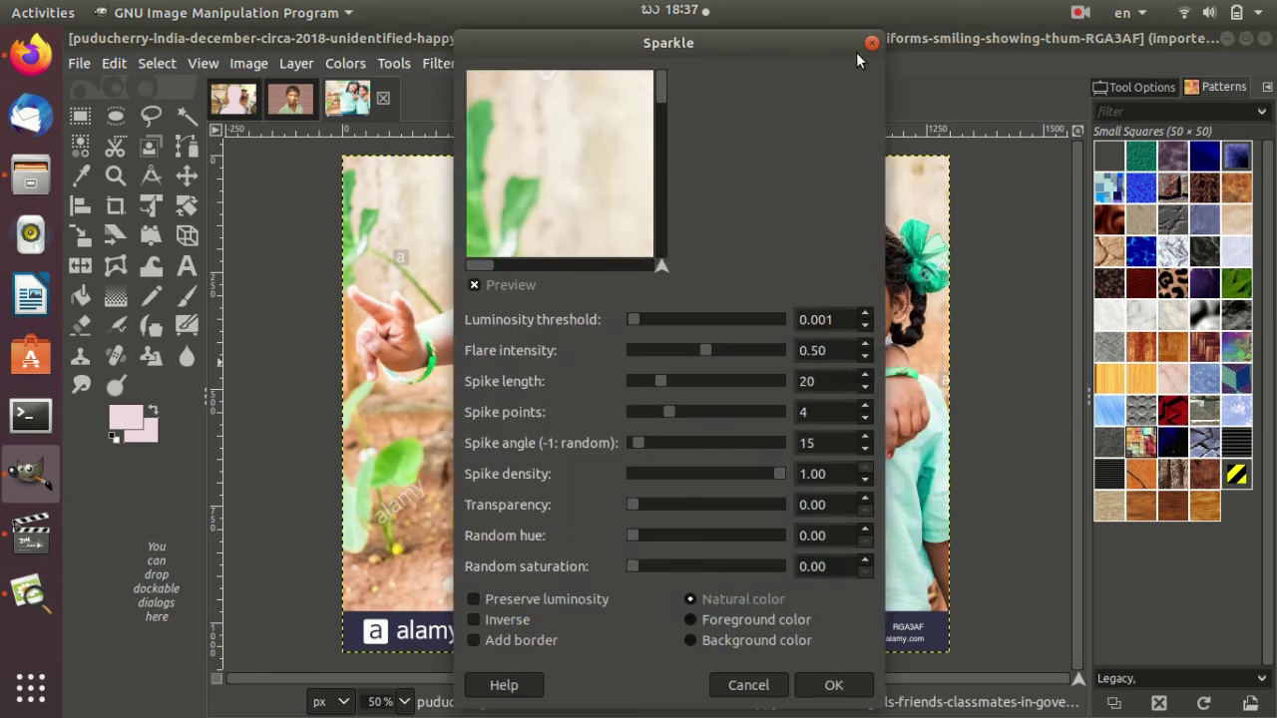
click(833, 685)
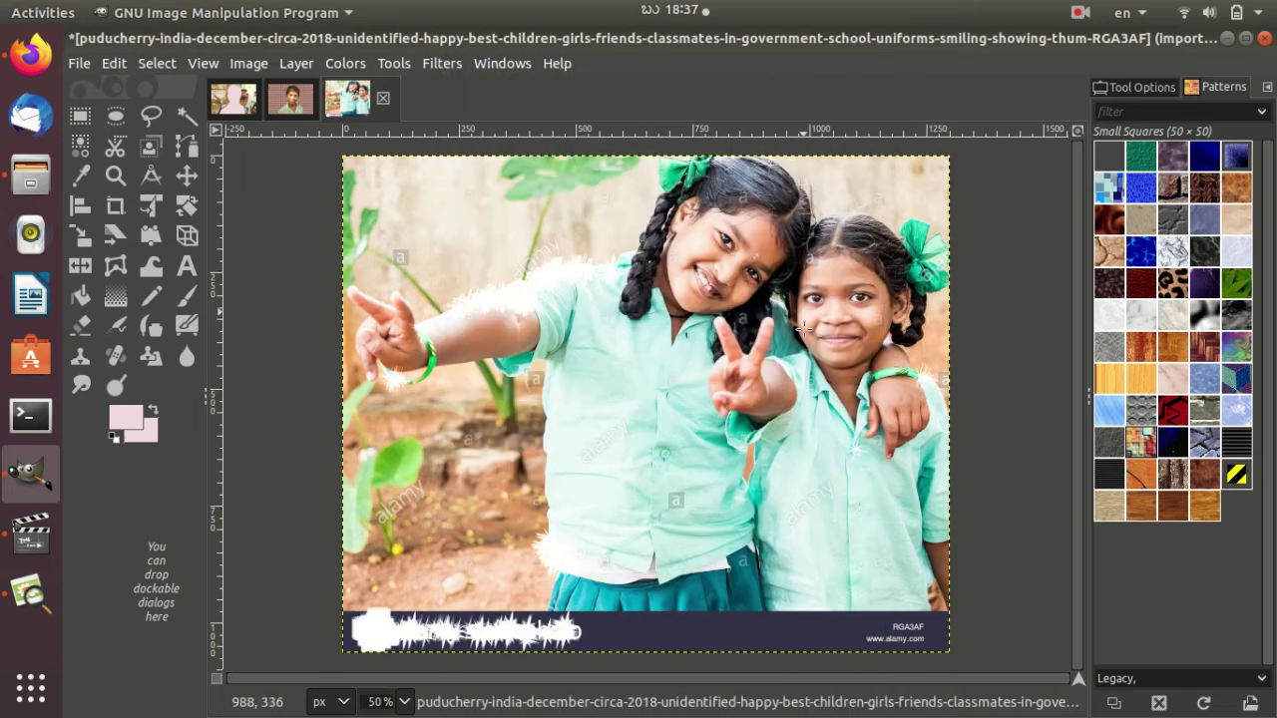
click(437, 65)
mouse_move(463, 387)
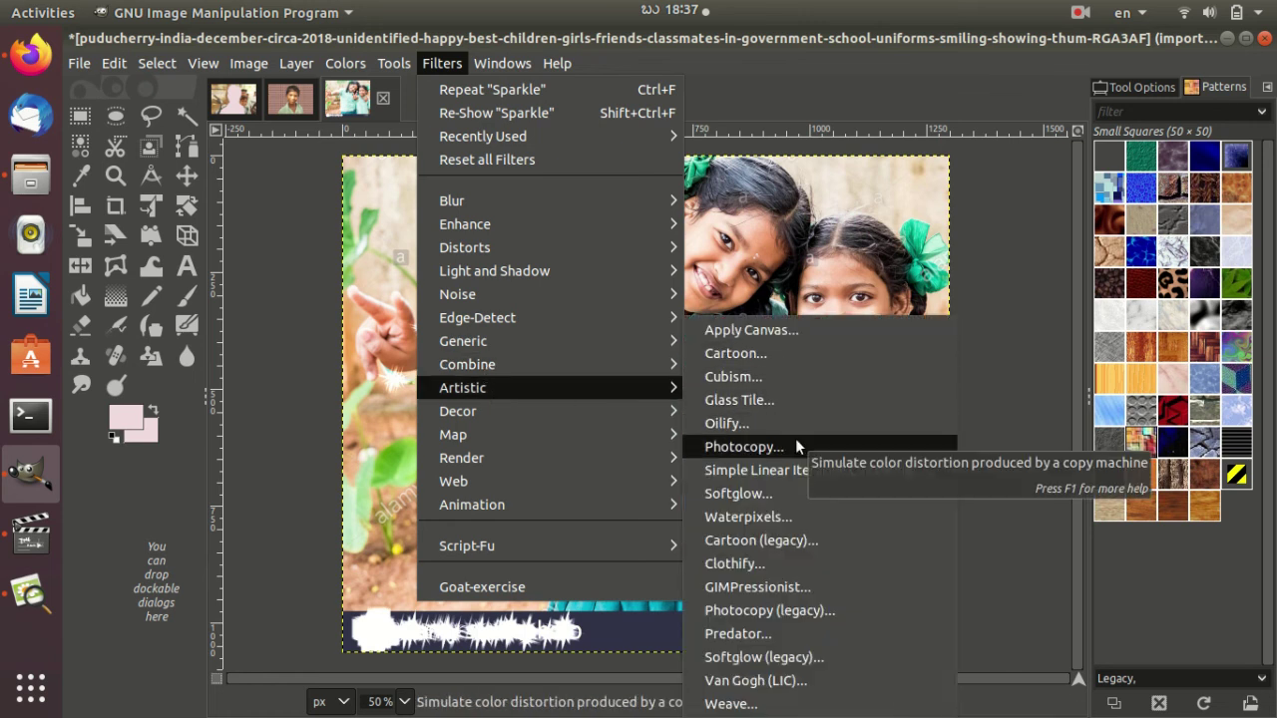
Preview Softglow with a larger glow radius, higher brightness and lower sharpness, then close it unapplied
click(808, 499)
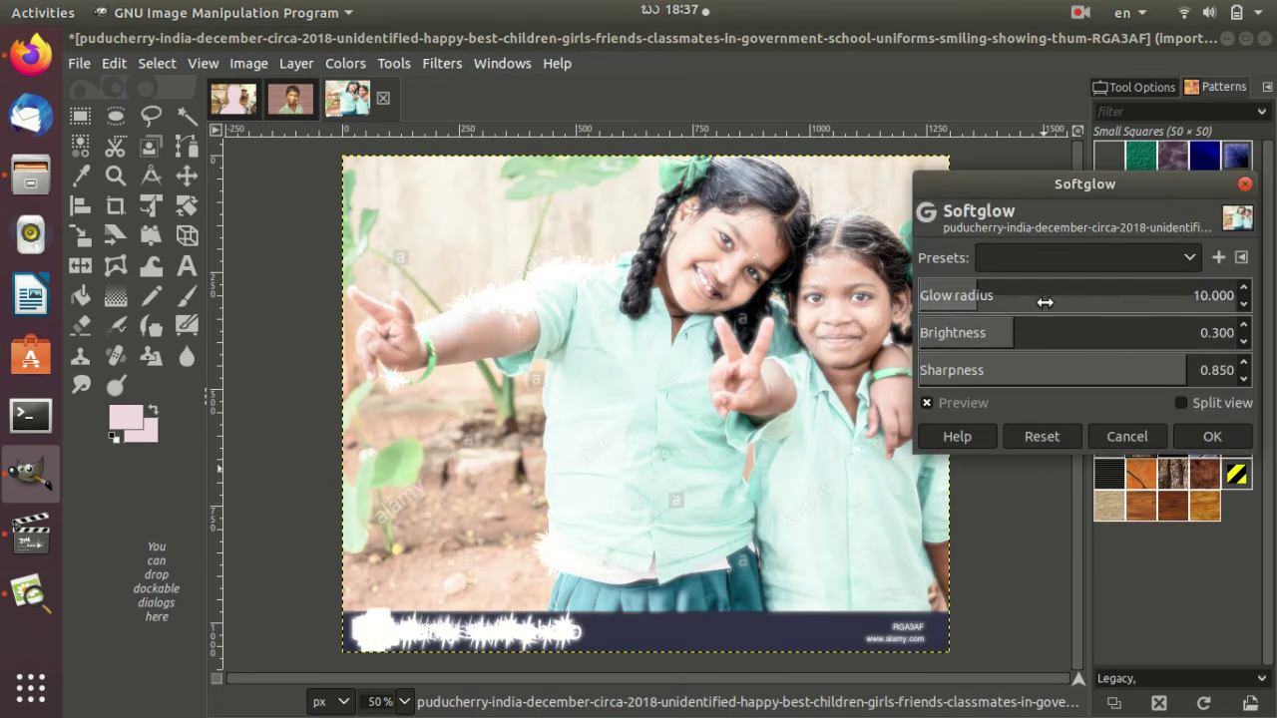
mouse_move(983, 301)
mouse_down()
mouse_move(205, 300)
mouse_move(1100, 343)
mouse_move(969, 295)
mouse_up()
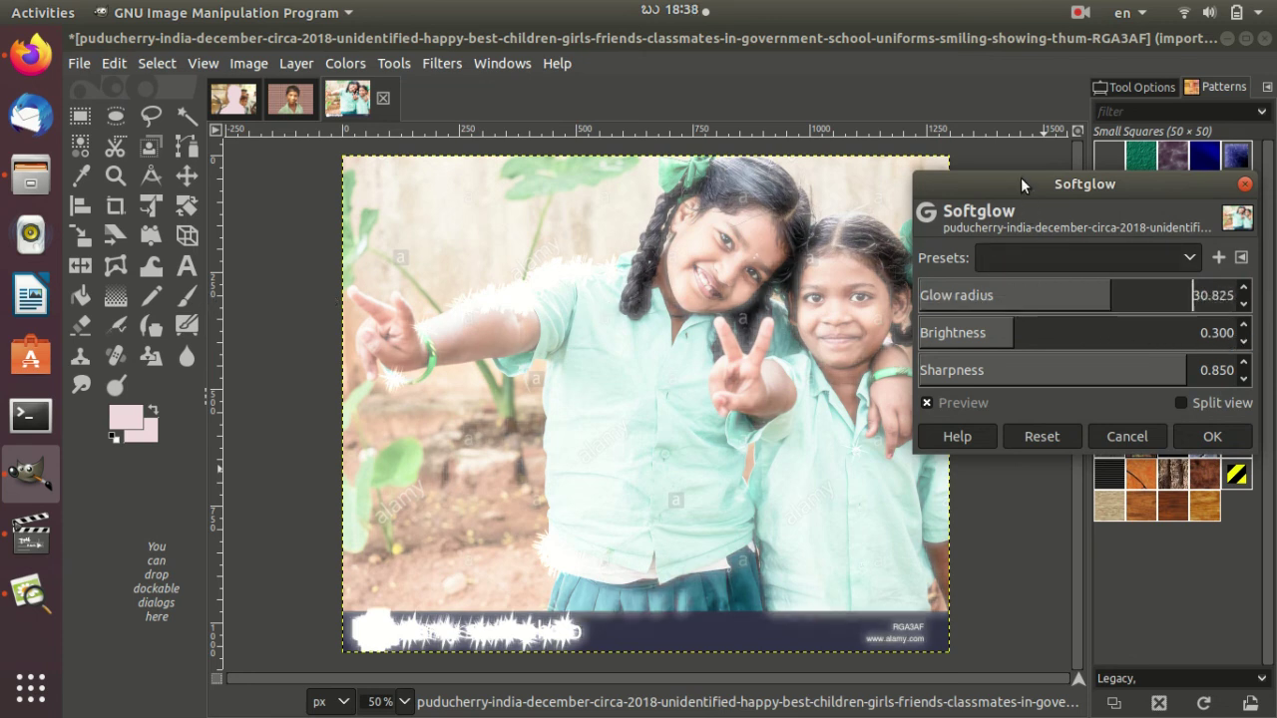
mouse_move(1021, 178)
mouse_down()
mouse_move(643, 187)
mouse_move(493, 351)
mouse_move(1093, 179)
mouse_move(1022, 182)
mouse_up()
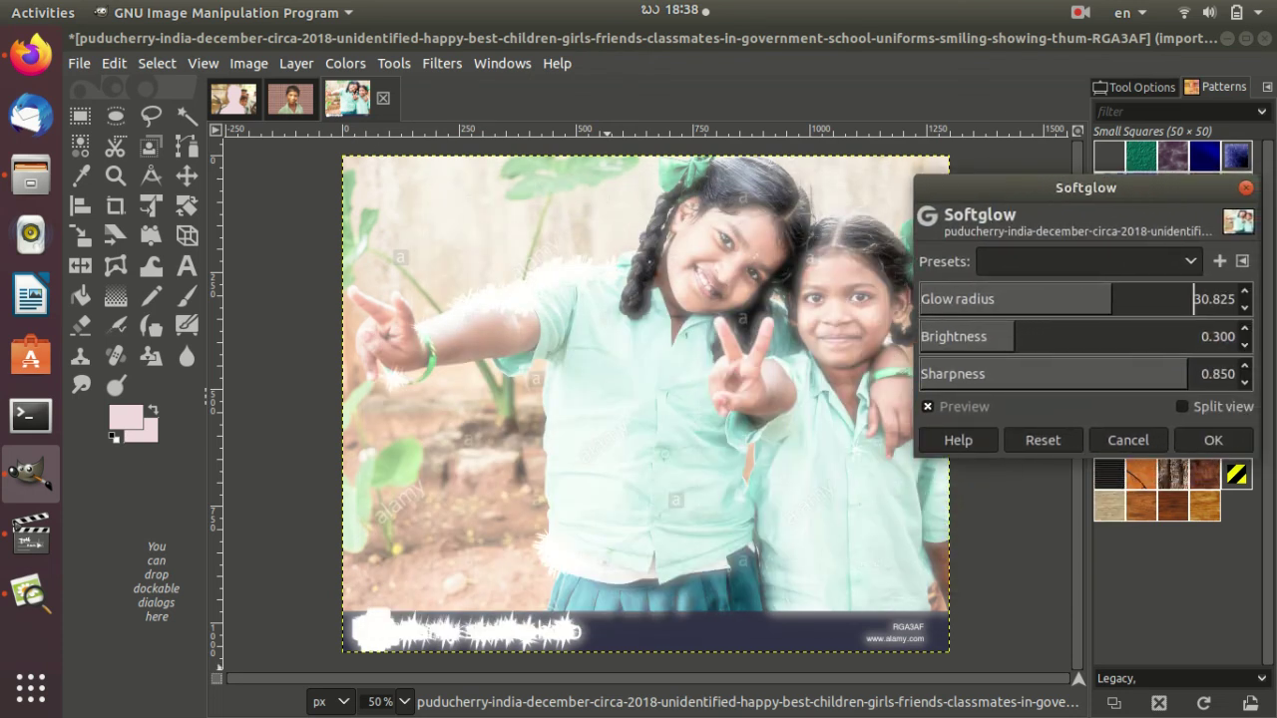
mouse_move(1012, 339)
mouse_down()
mouse_move(1207, 336)
mouse_move(528, 330)
mouse_up()
mouse_move(1187, 377)
mouse_down()
mouse_move(592, 372)
mouse_move(1200, 373)
mouse_up()
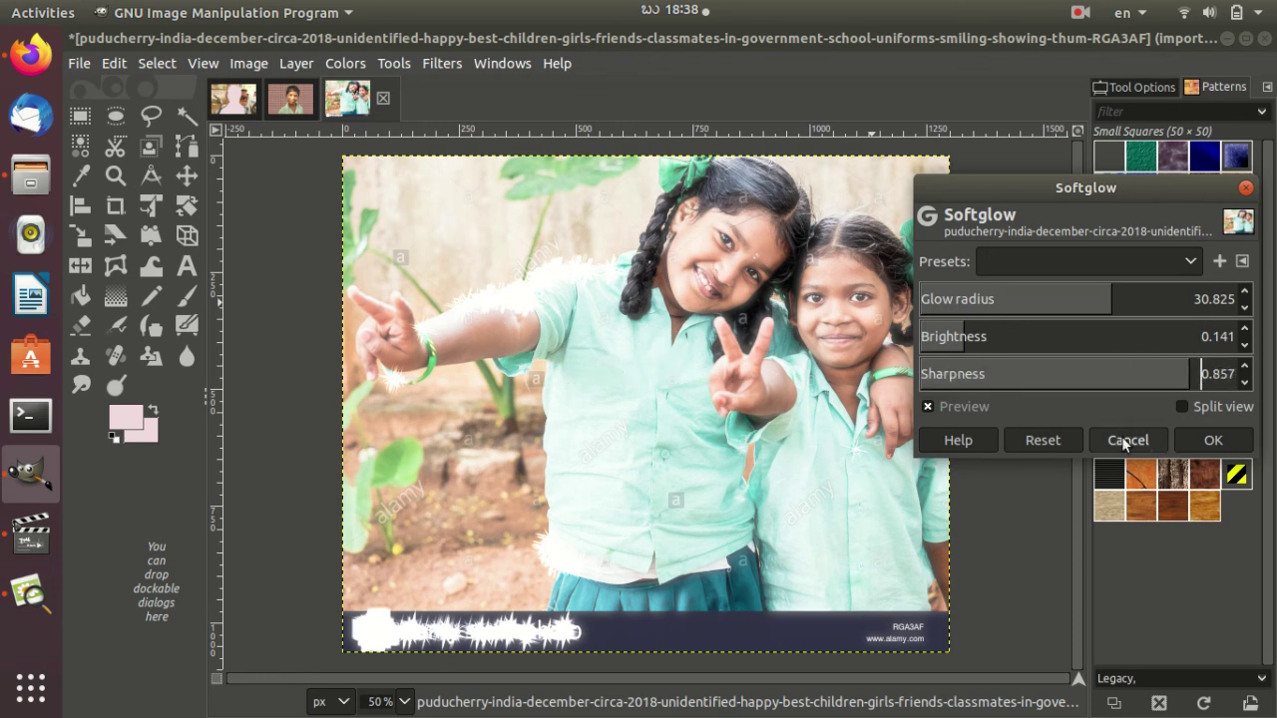
click(1212, 440)
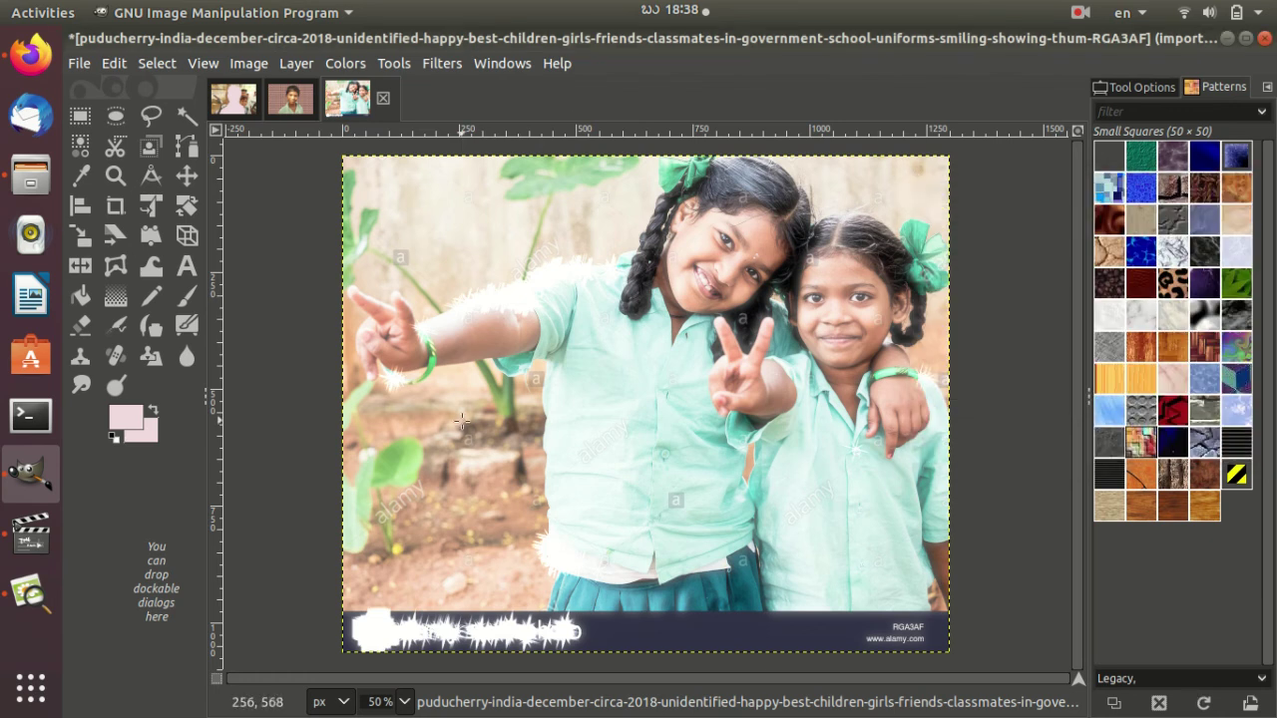
click(449, 64)
mouse_move(458, 411)
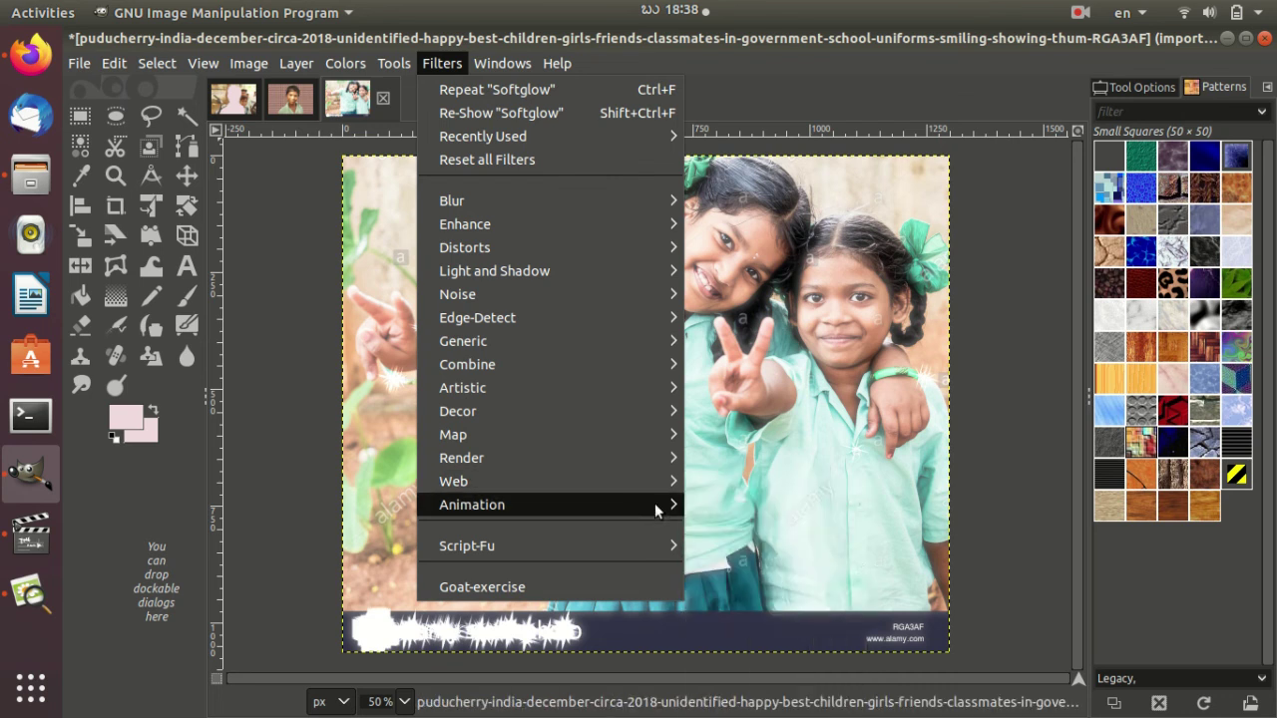
mouse_move(729, 505)
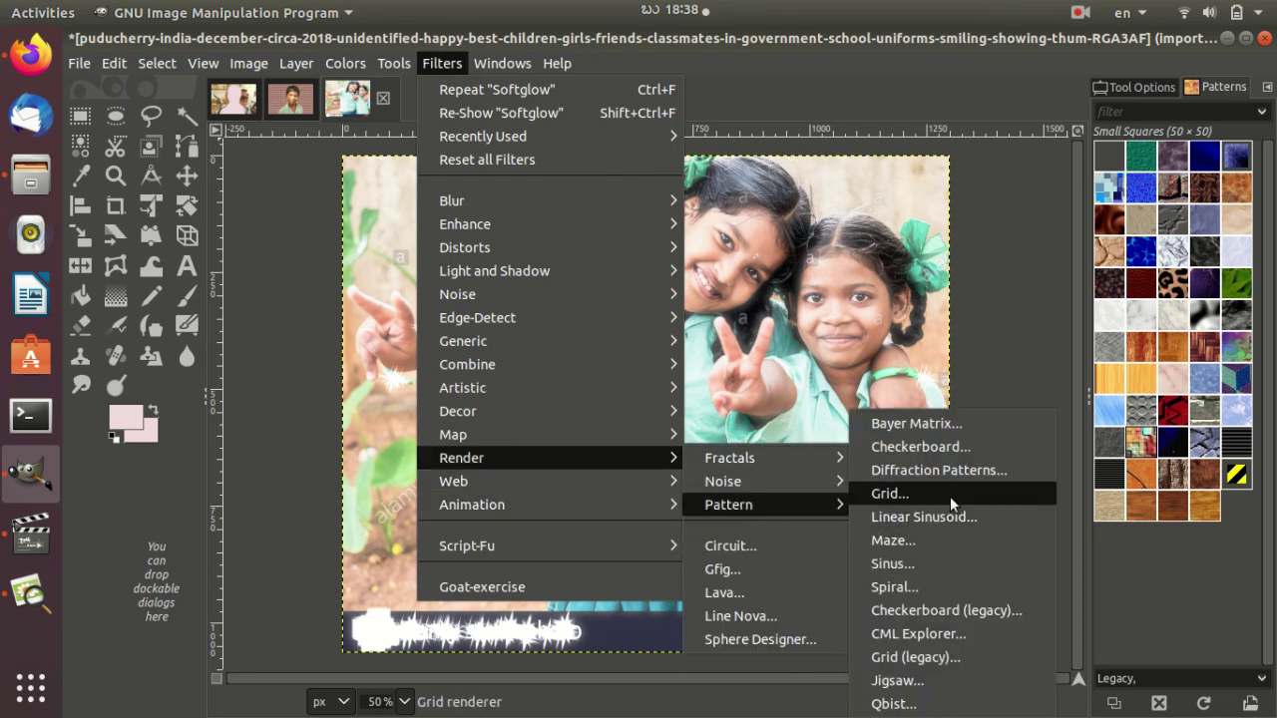
click(958, 585)
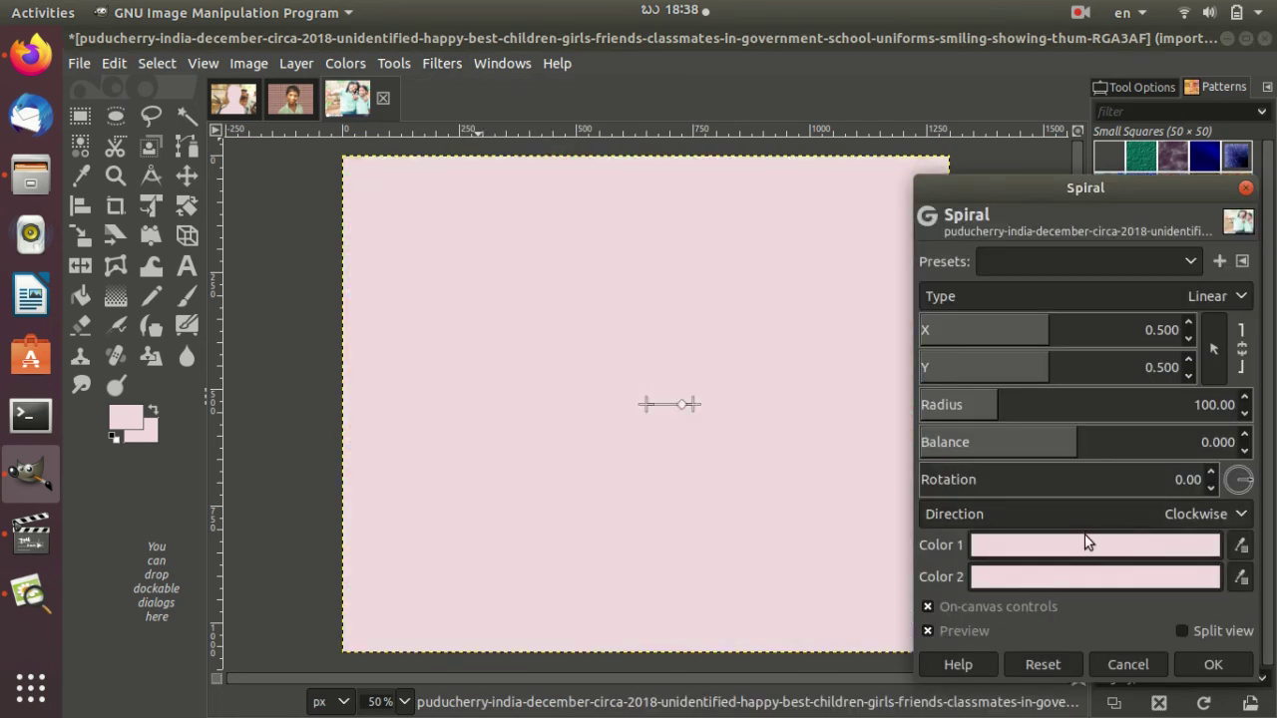
click(1128, 664)
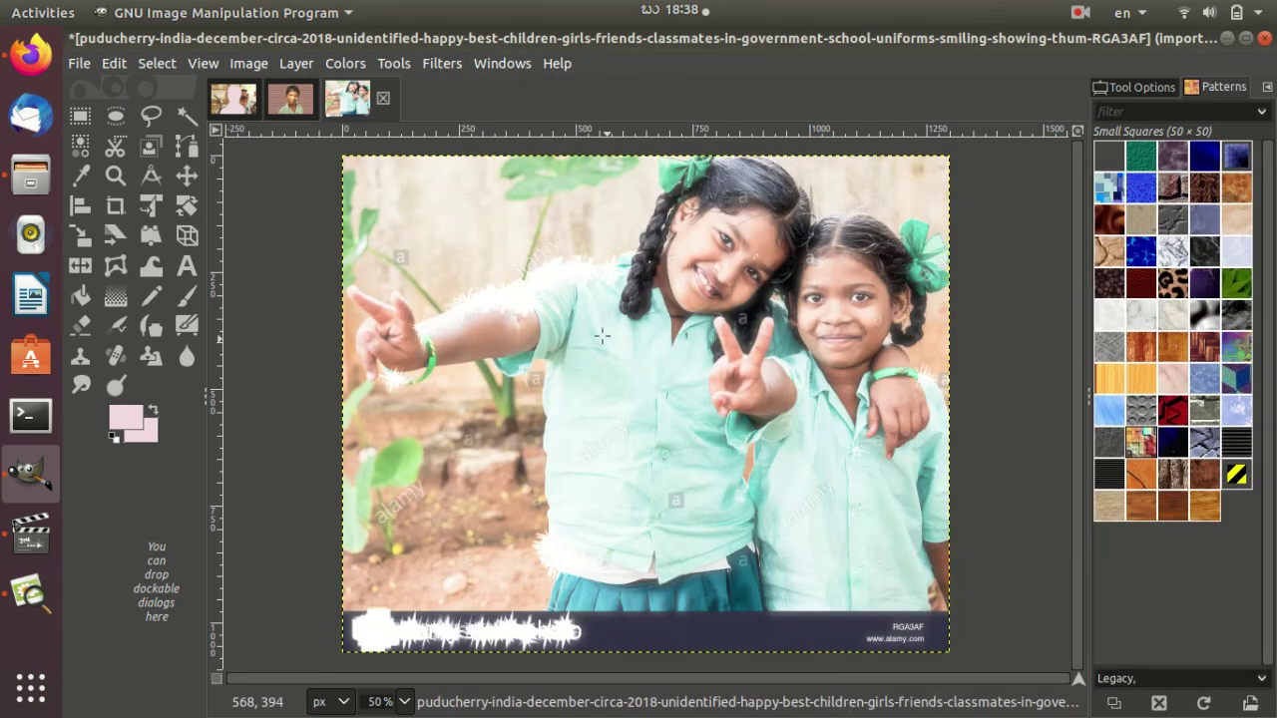
click(441, 63)
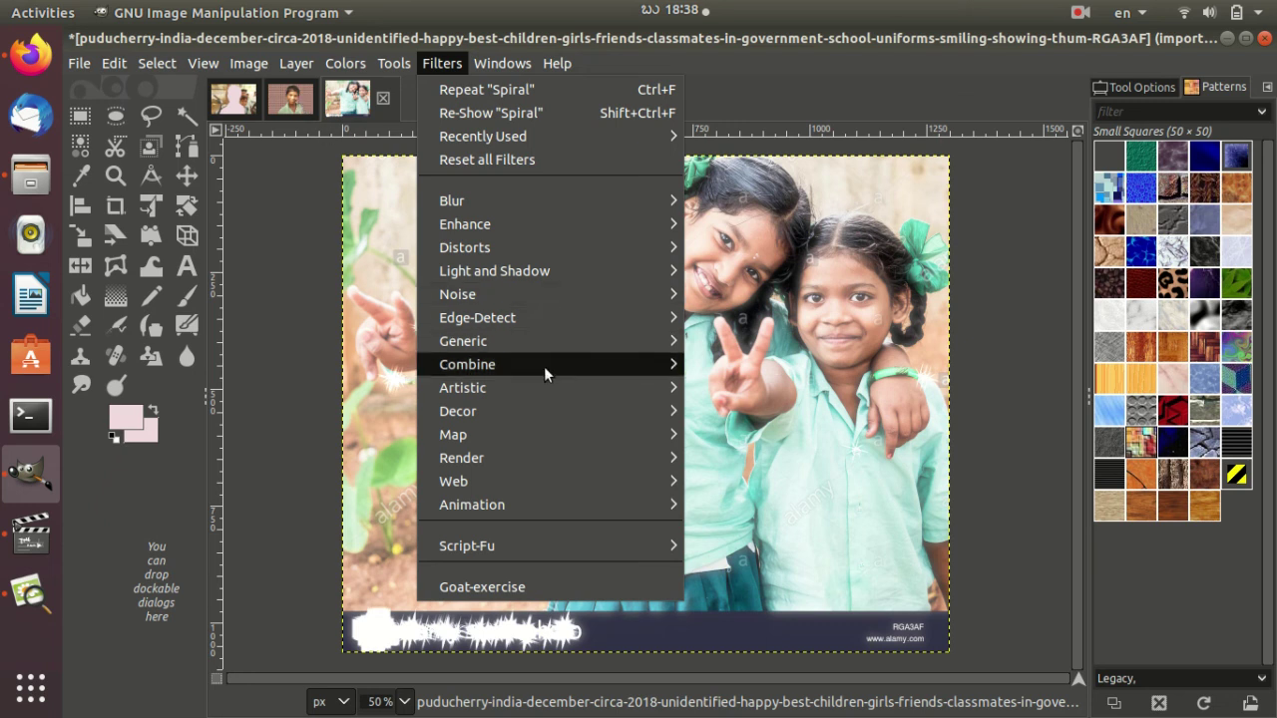
click(289, 103)
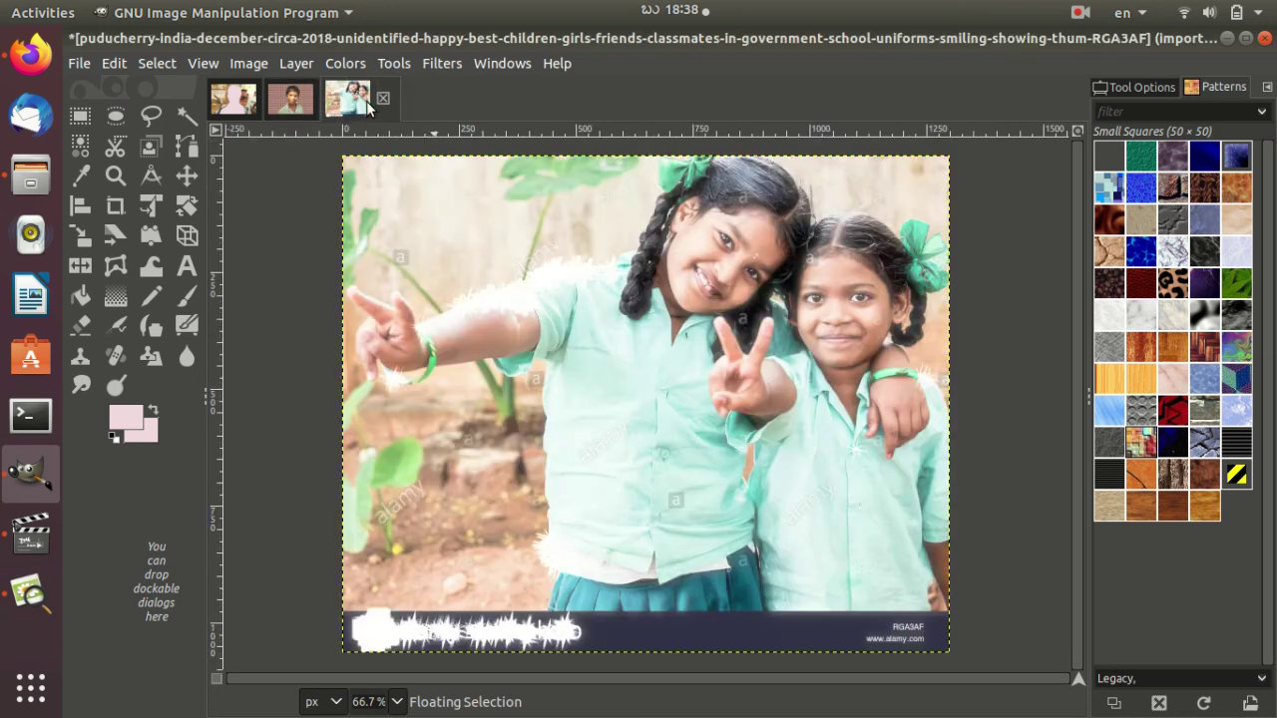
click(366, 100)
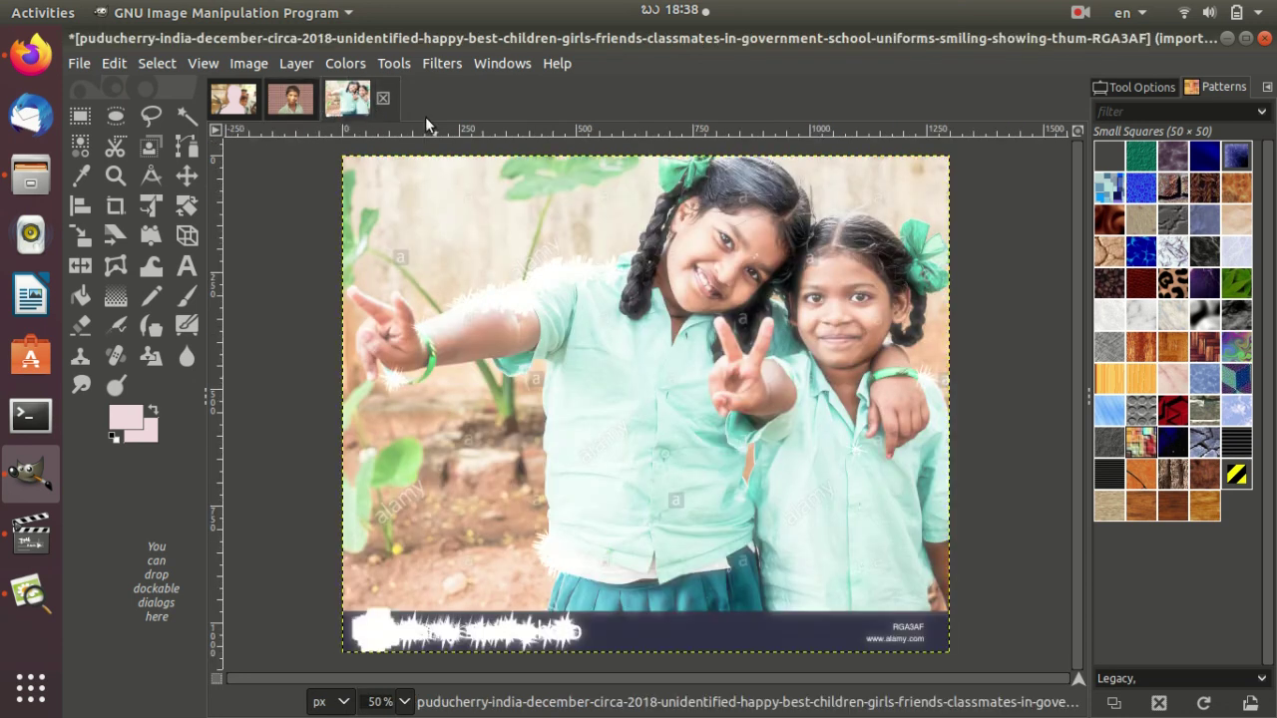
click(442, 62)
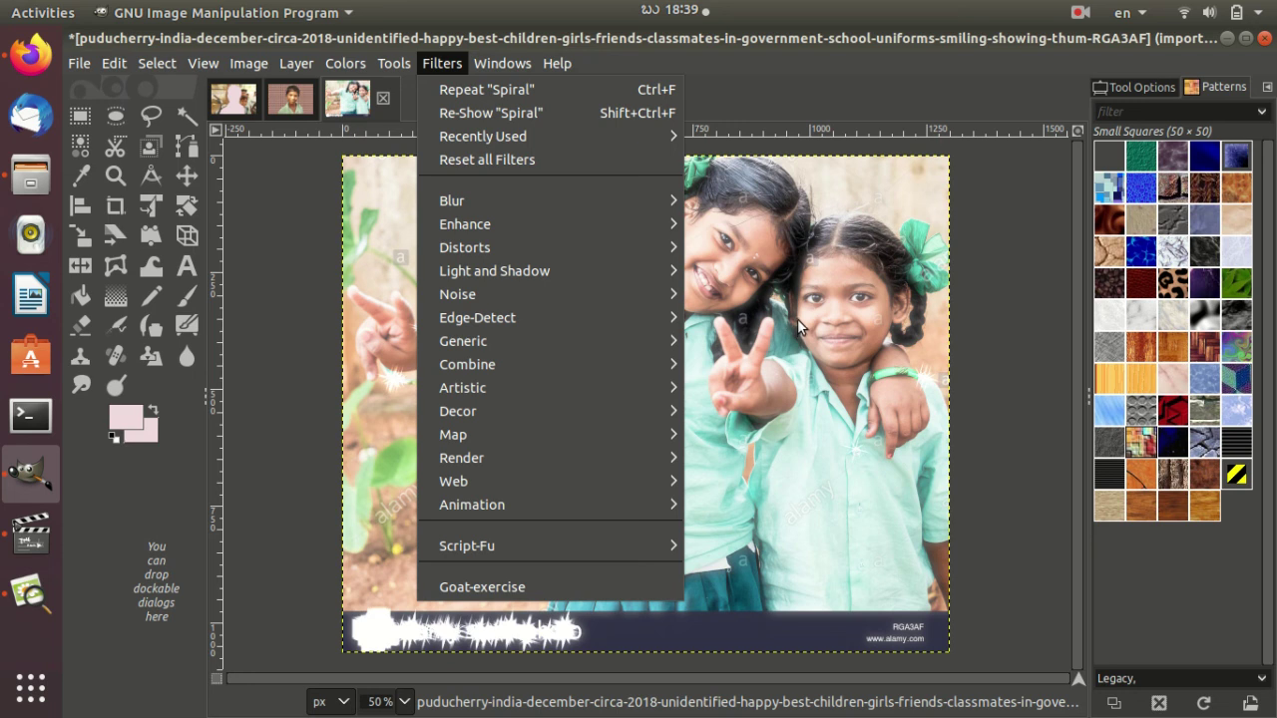
click(797, 317)
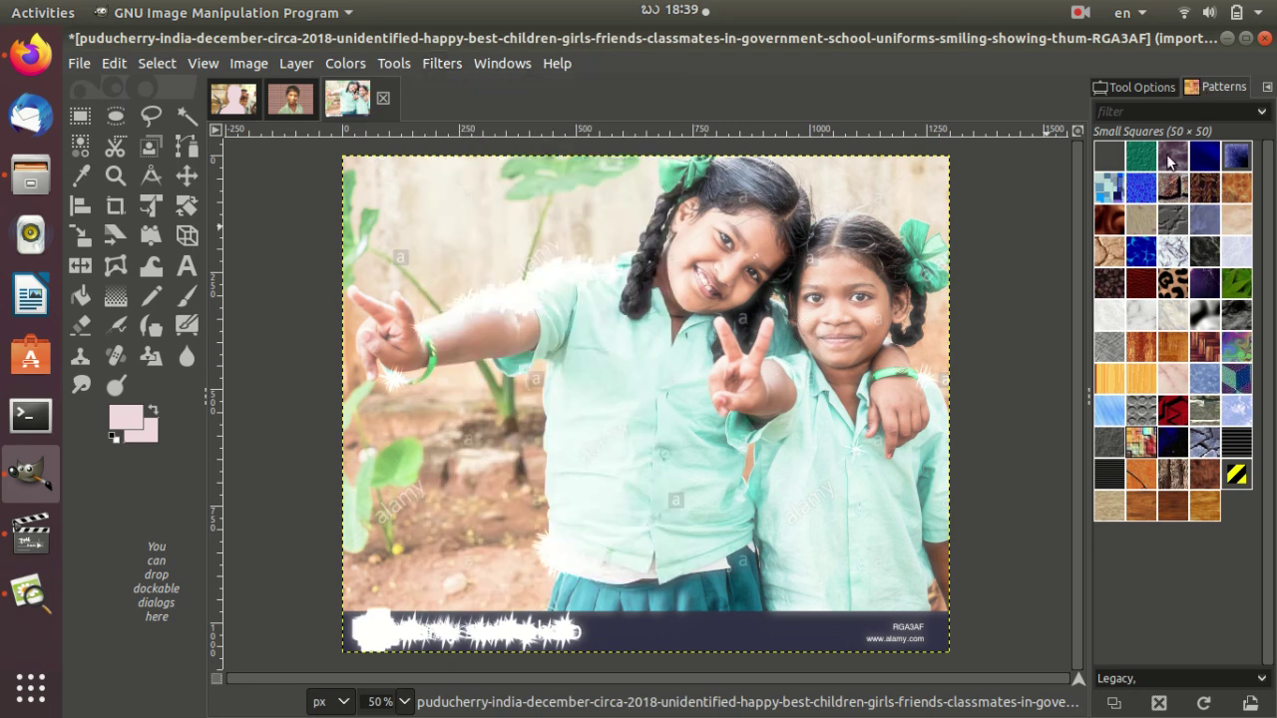
click(1083, 14)
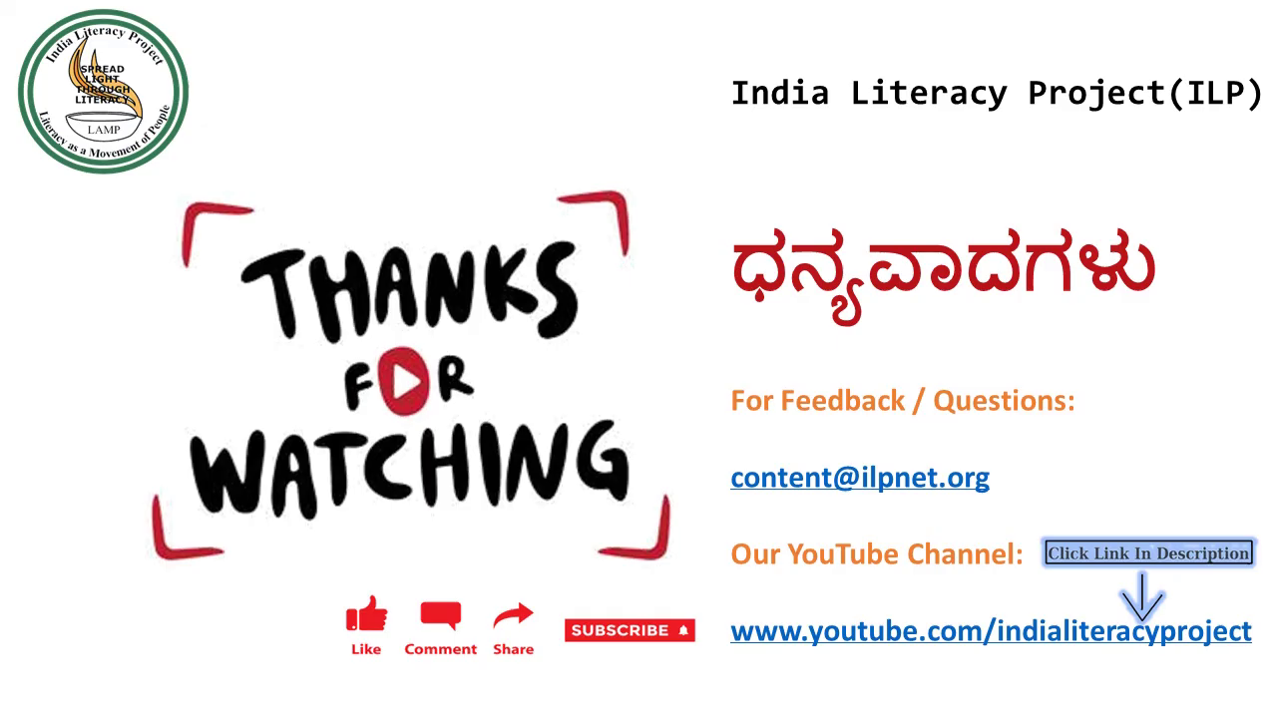